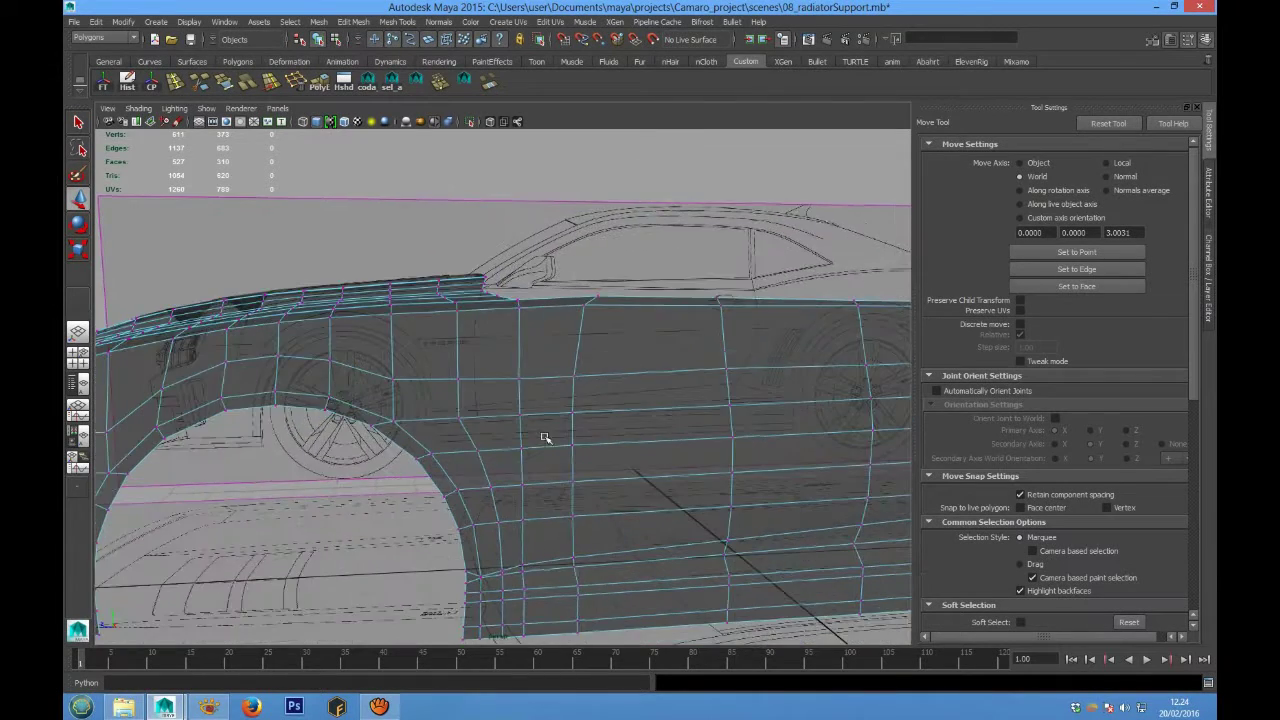
# Split the fender face behind the wheel arch with a diagonal edge joining its front upper and rear lower vertices, following the blueprint arch
pyautogui.keyDown('alt'); pyautogui.moveTo(539, 435); pyautogui.dragTo(538, 434, button='middle'); pyautogui.keyUp('alt')
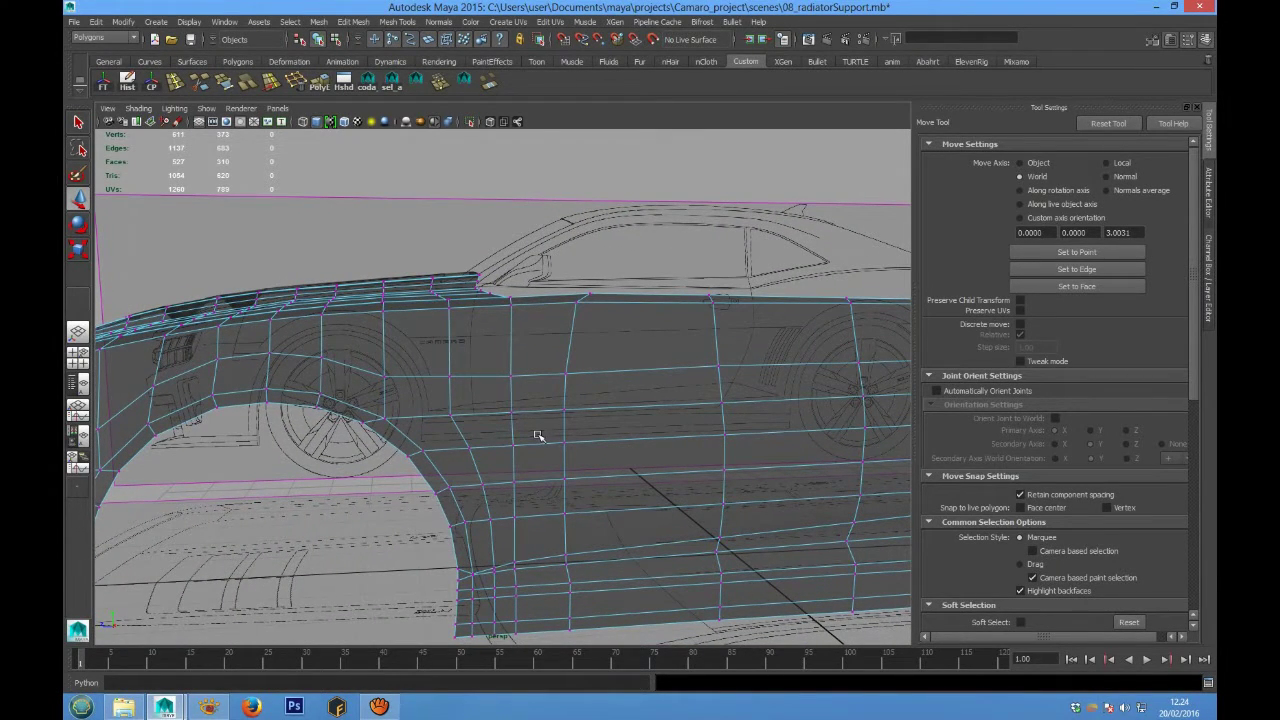
pyautogui.scroll(-5, 485, 440)
pyautogui.press('space')
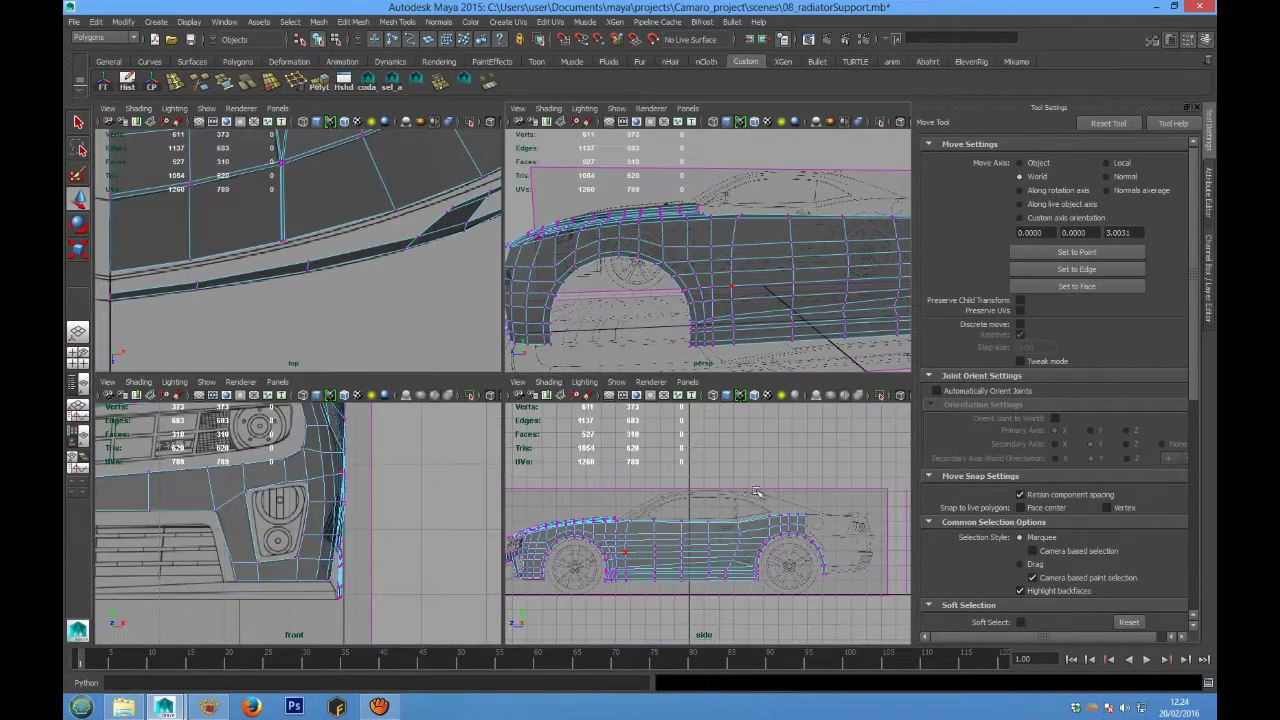
pyautogui.press('space')
pyautogui.scroll(8, 606, 444)
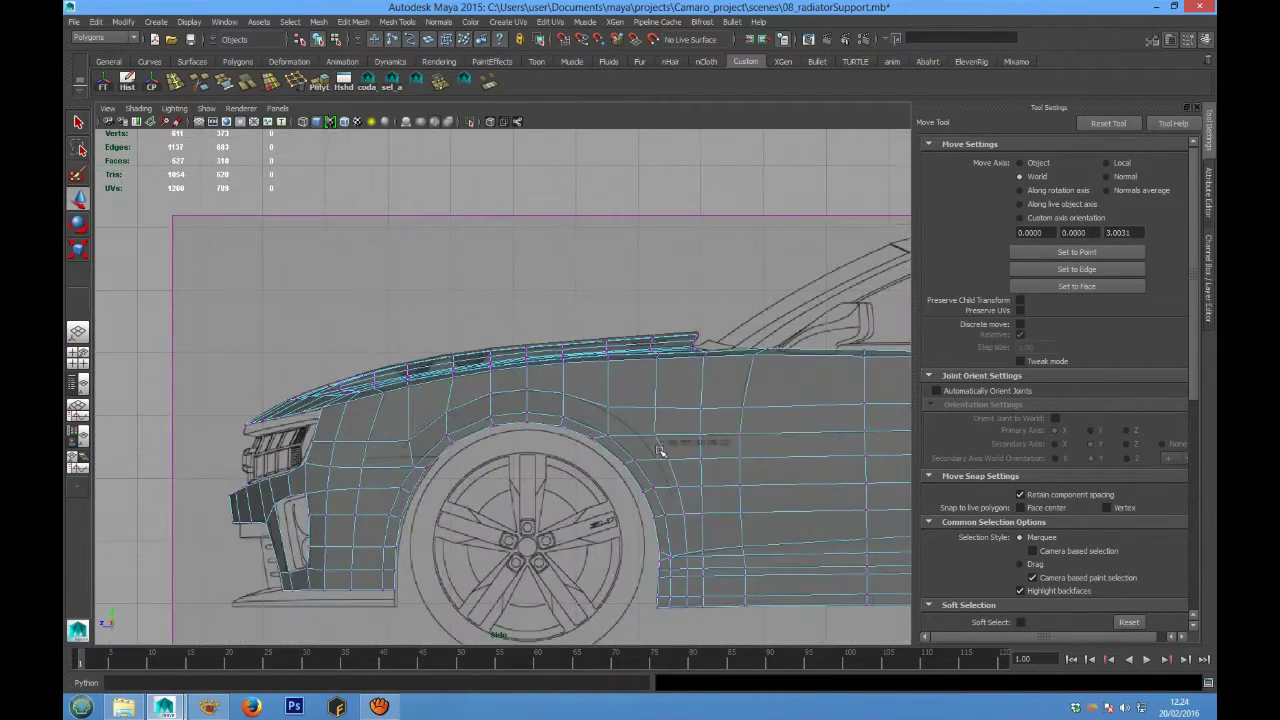
pyautogui.scroll(6, 509, 413)
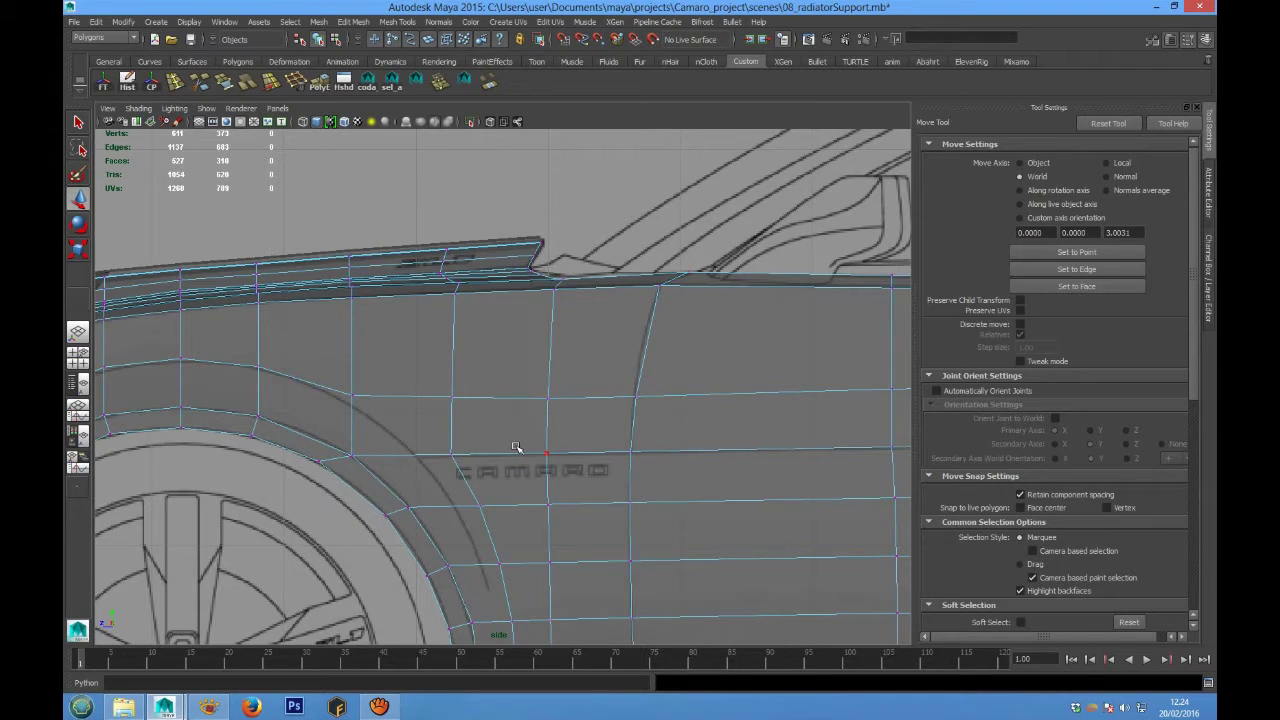
pyautogui.moveTo(510, 348); pyautogui.dragTo(540, 336, button='right')
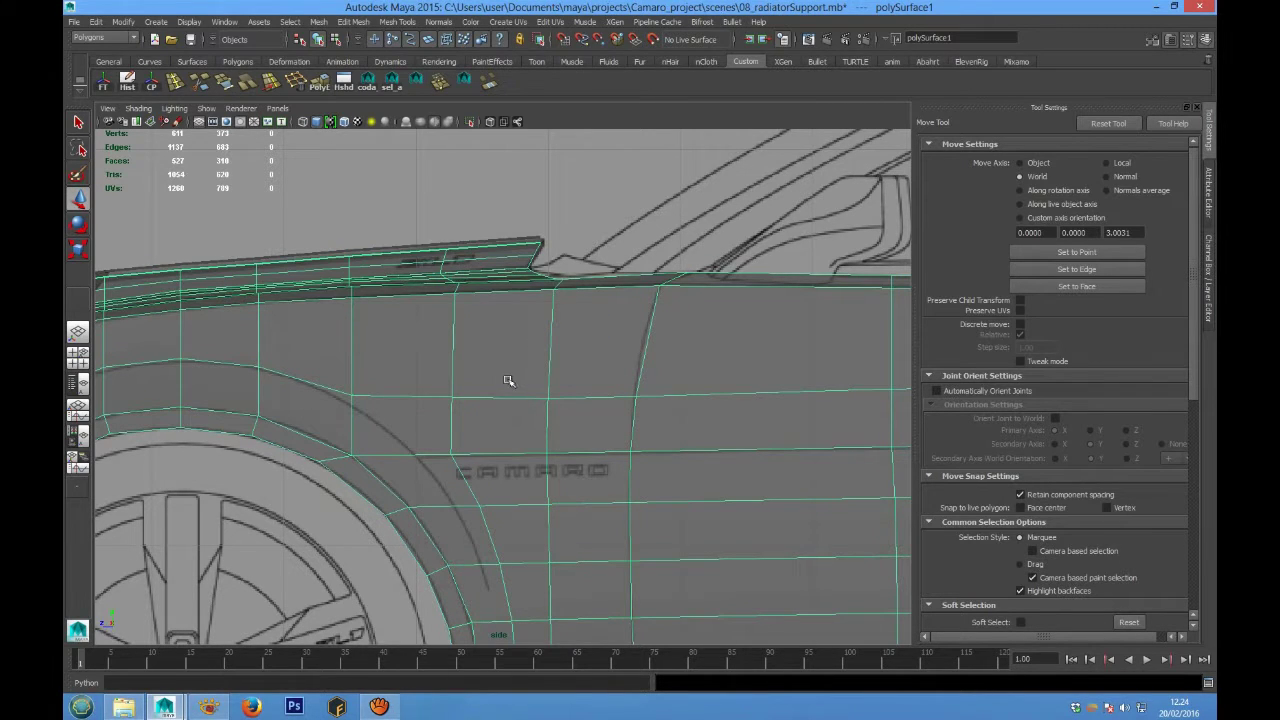
pyautogui.moveTo(508, 381); pyautogui.dragTo(440, 382, button='right')
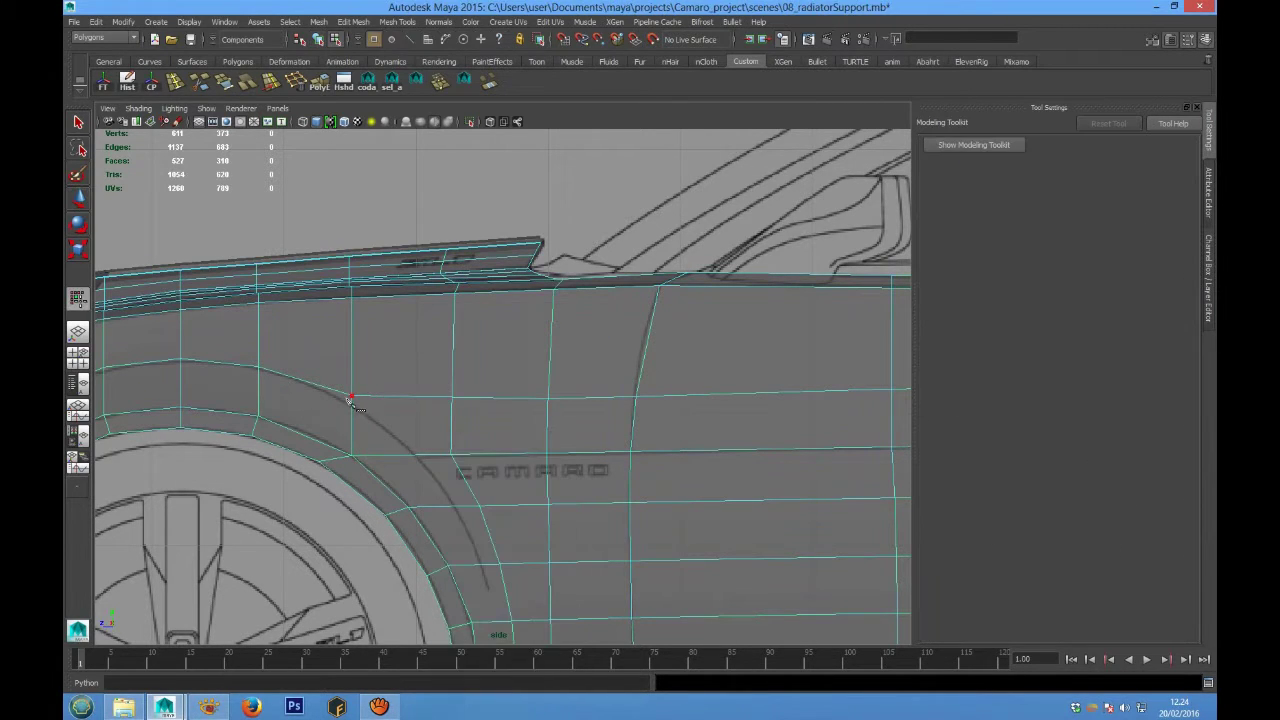
pyautogui.click(352, 397)
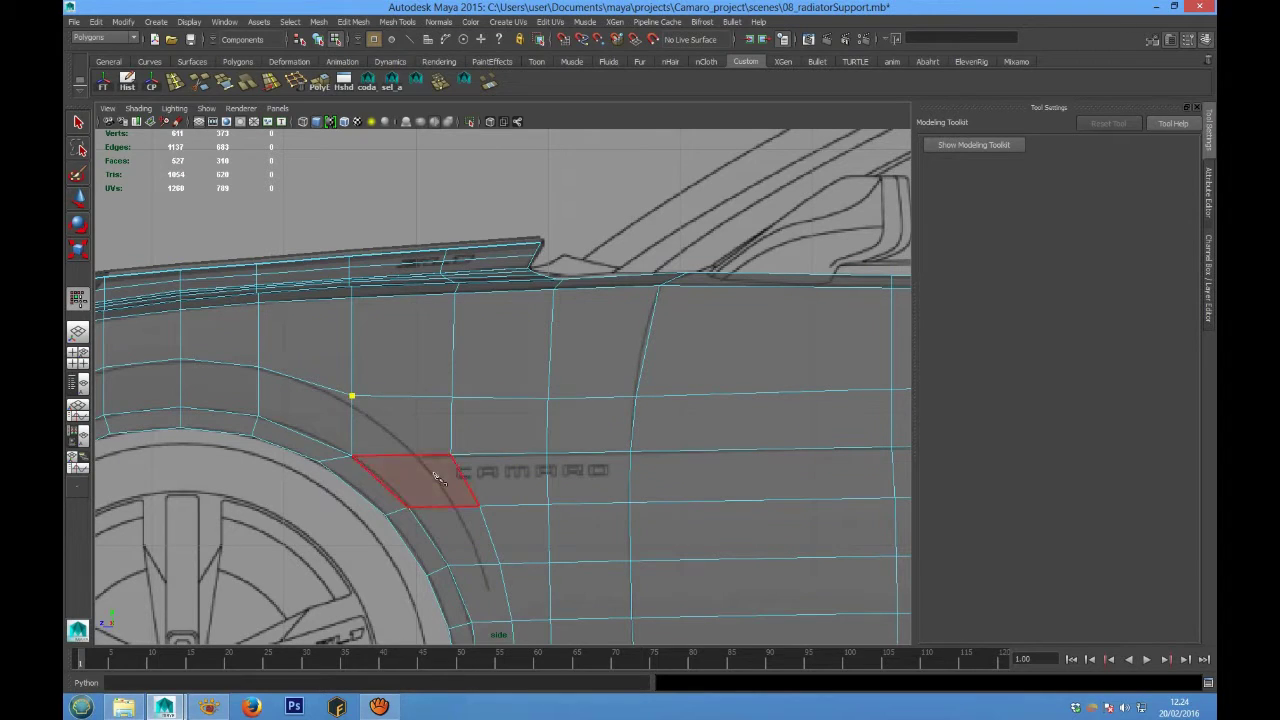
pyautogui.click(483, 441)
pyautogui.rightClick(483, 441)
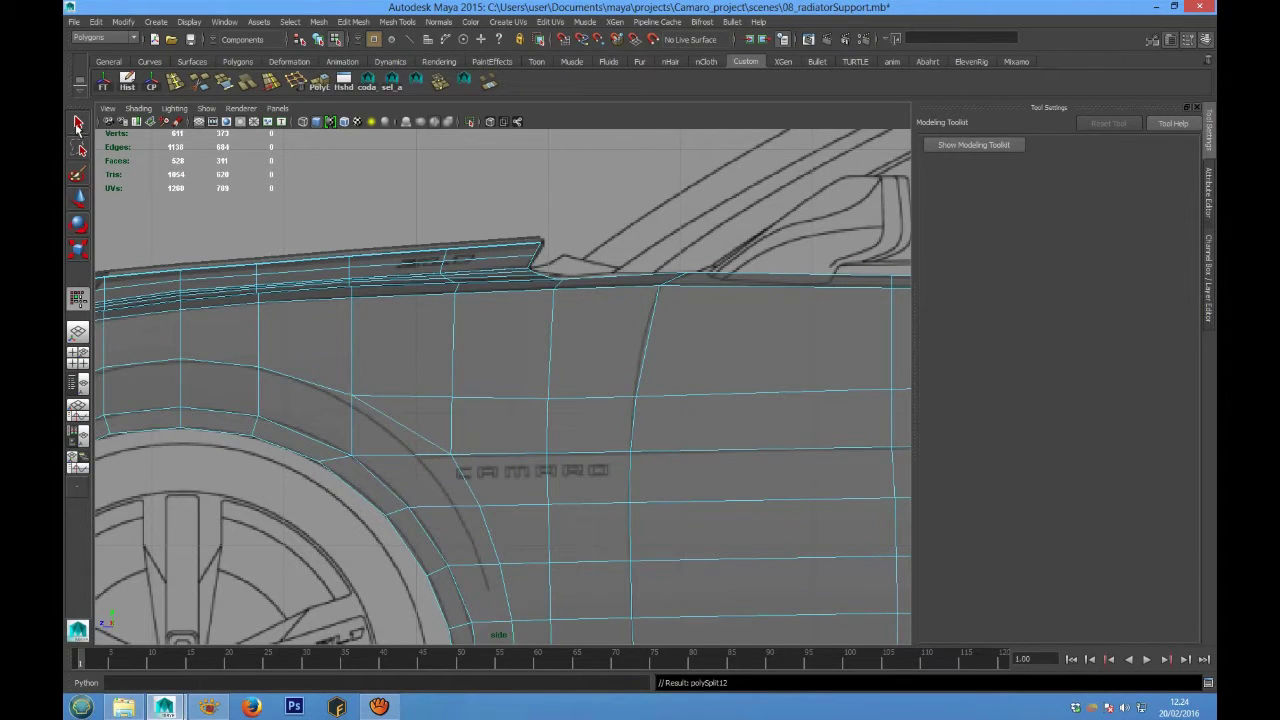
pyautogui.click(78, 124)
pyautogui.click(424, 196)
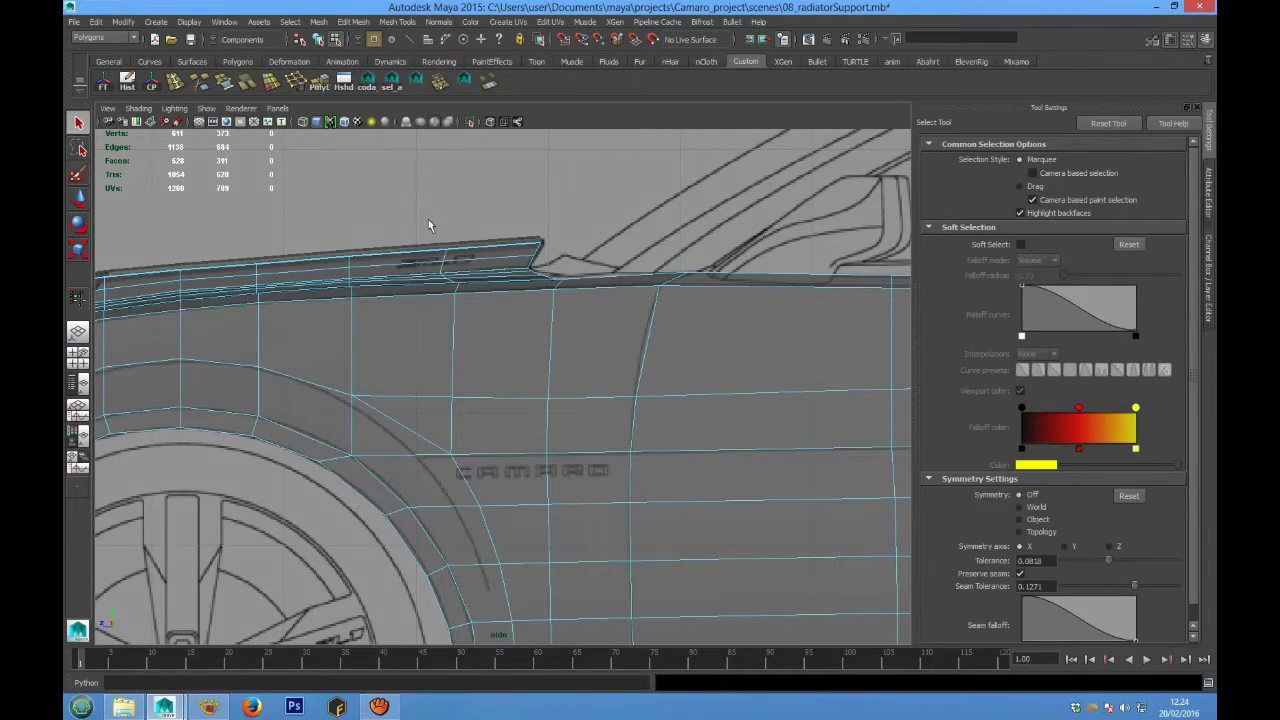
# Delete the horizontal edge loop running rearward above the CAMARO lettering from the front of the new diagonal edge
pyautogui.moveTo(508, 404); pyautogui.dragTo(505, 362, button='right')
pyautogui.doubleClick(502, 397)
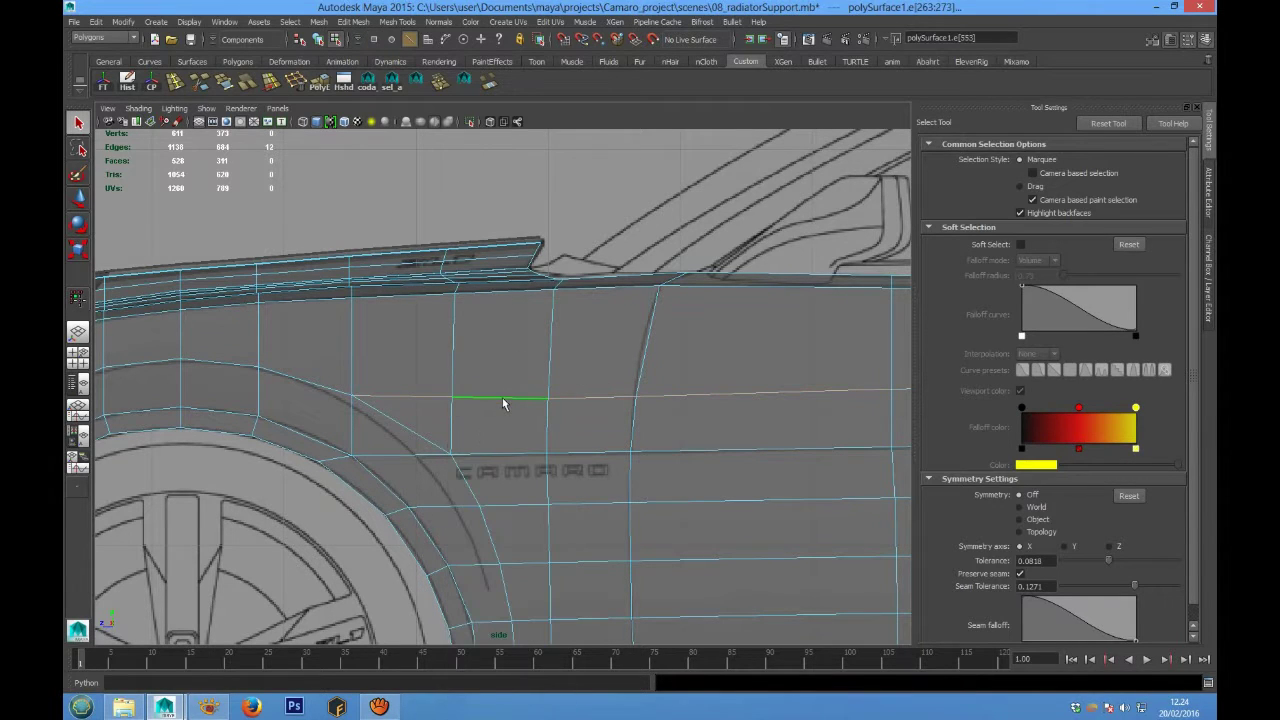
pyautogui.click(289, 82)
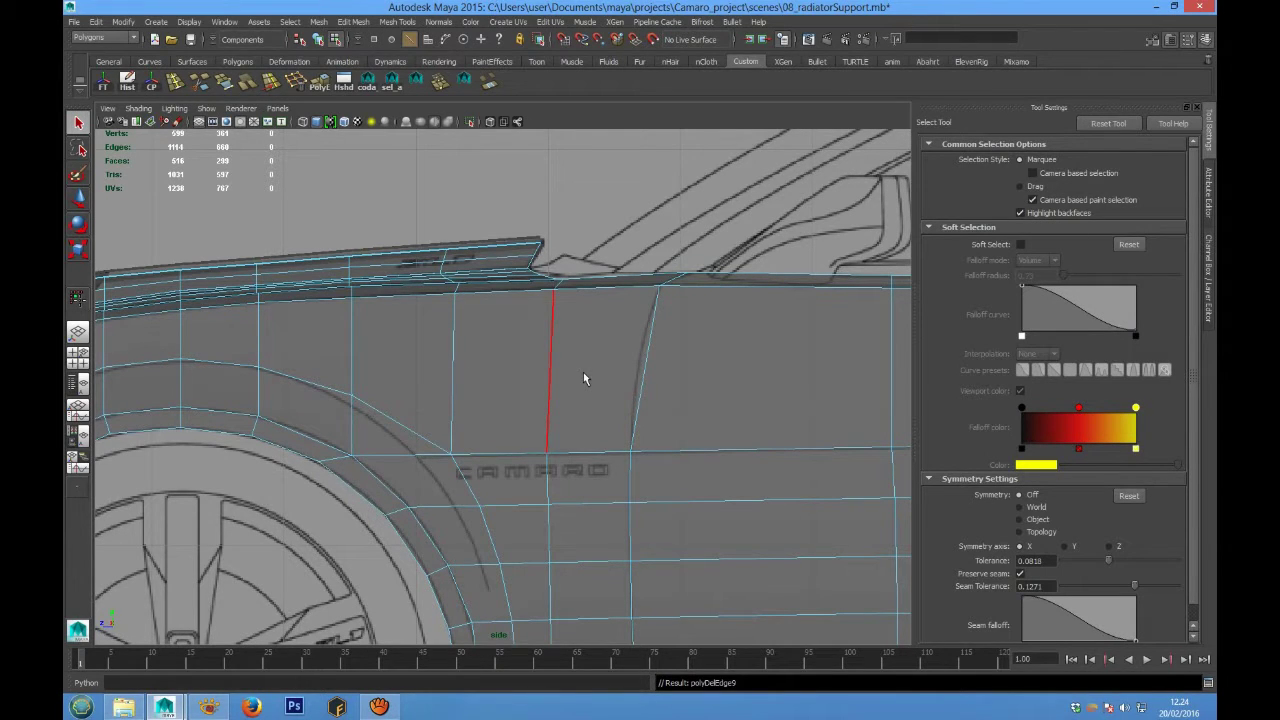
# Set the Move Axis to Normal and slide the vertex at the diagonal edge's rear end forward along its horizontal edge
pyautogui.moveTo(455, 400); pyautogui.dragTo(413, 412, button='right')
pyautogui.click(480, 474)
pyautogui.press('space')
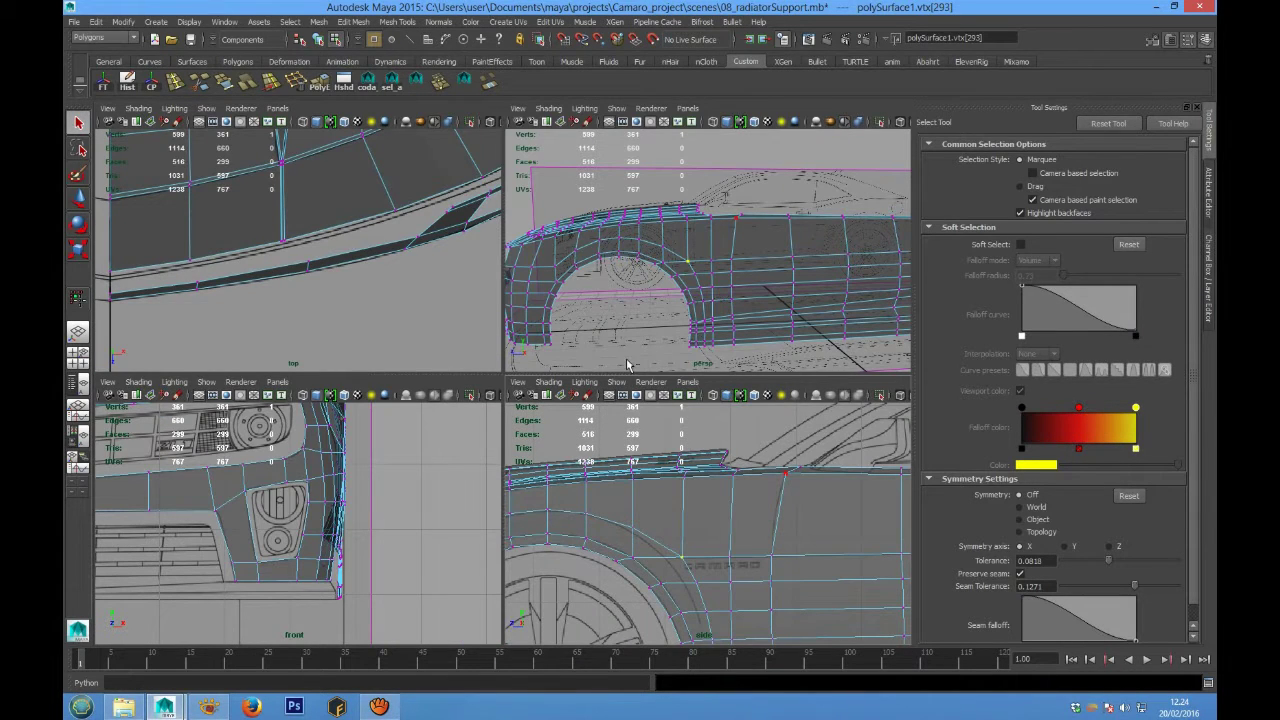
pyautogui.press('space')
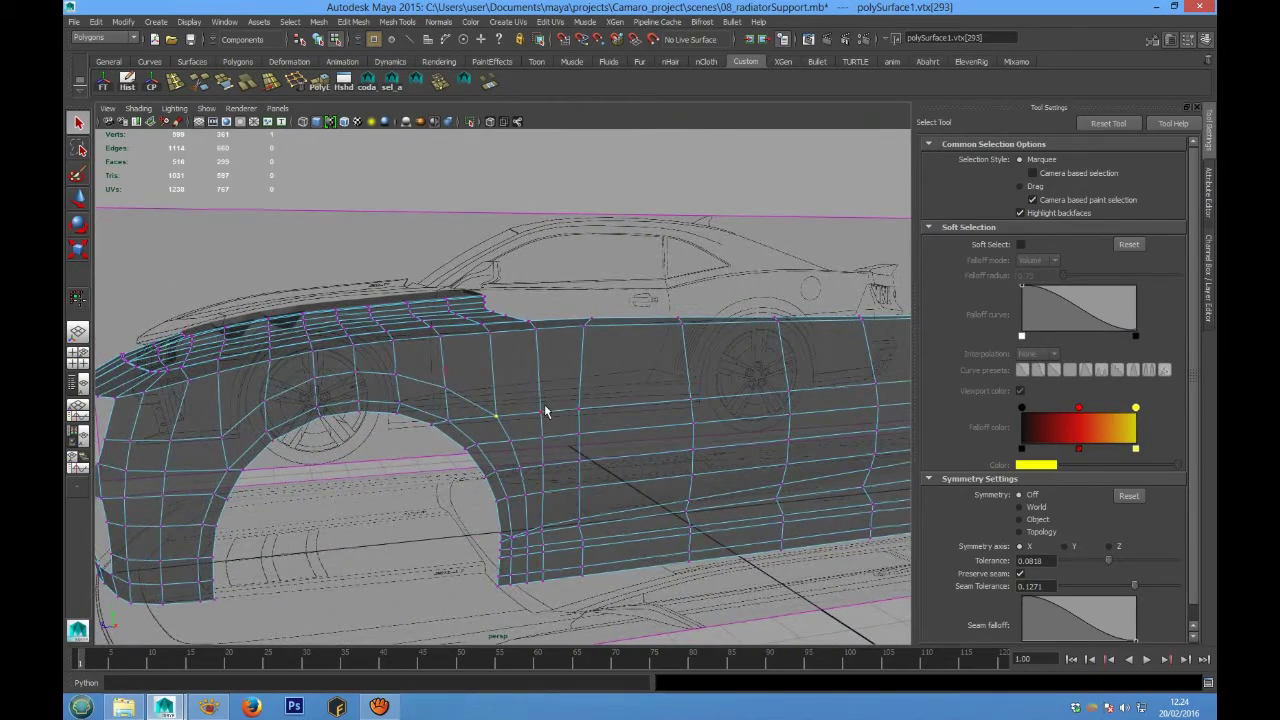
pyautogui.press('w')
pyautogui.click(1113, 179)
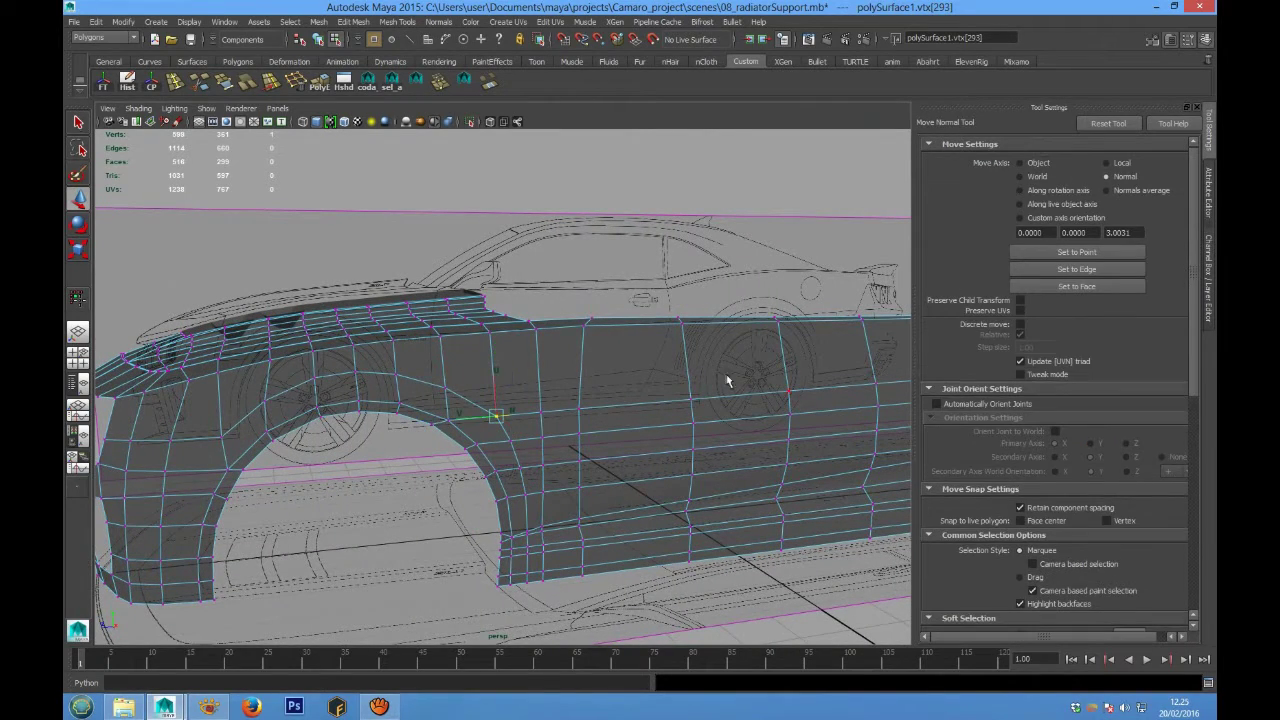
pyautogui.scroll(5, 457, 443)
pyautogui.keyDown('alt'); pyautogui.moveTo(459, 453); pyautogui.dragTo(486, 451); pyautogui.keyUp('alt')
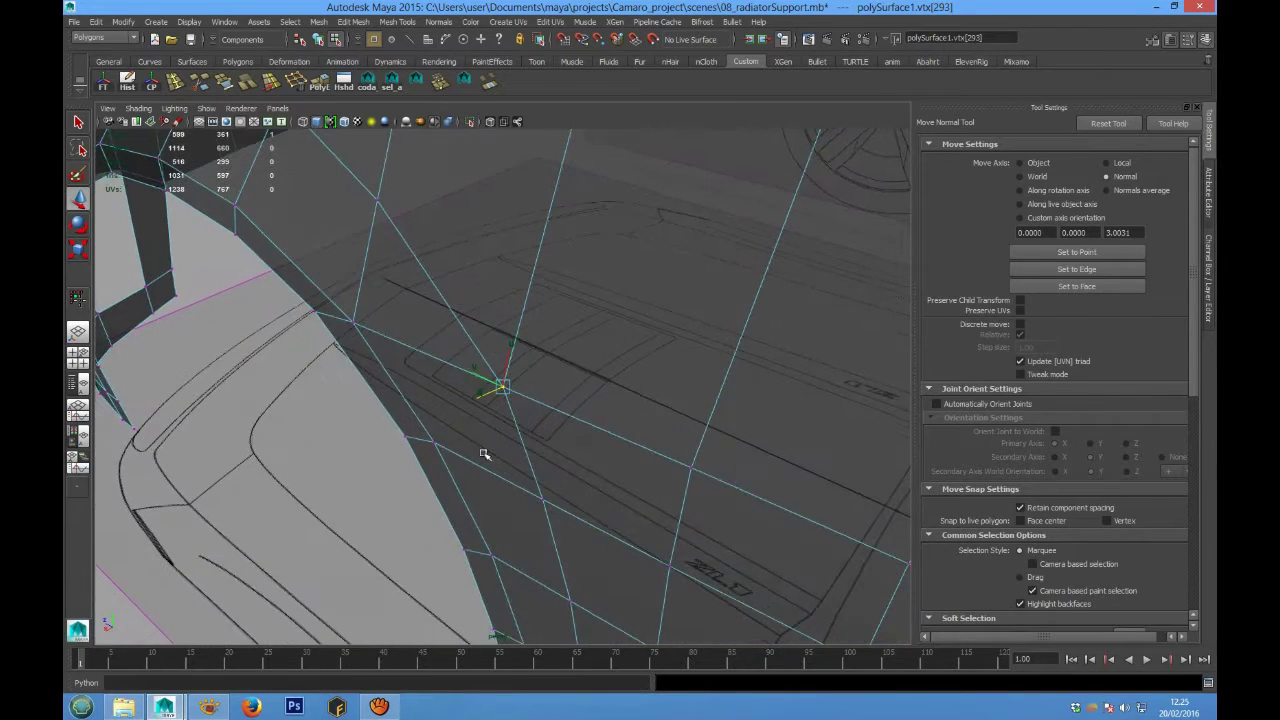
pyautogui.press('space')
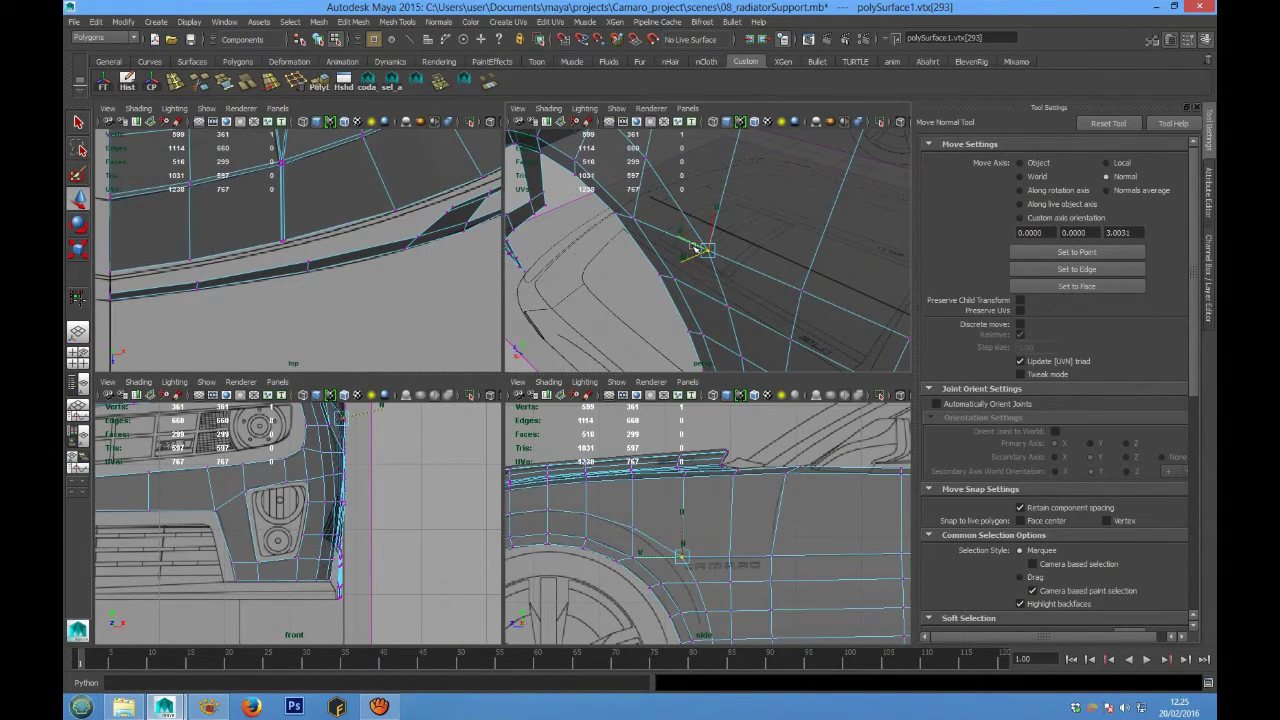
pyautogui.moveTo(692, 243); pyautogui.dragTo(664, 234)
pyautogui.keyDown('alt'); pyautogui.moveTo(709, 309); pyautogui.dragTo(738, 308); pyautogui.keyUp('alt')
# Slide the next three vertices down the outer arch line toward the wheel opening to follow the blueprint curve
pyautogui.keyDown('alt'); pyautogui.moveTo(662, 336); pyautogui.dragTo(670, 286); pyautogui.keyUp('alt')
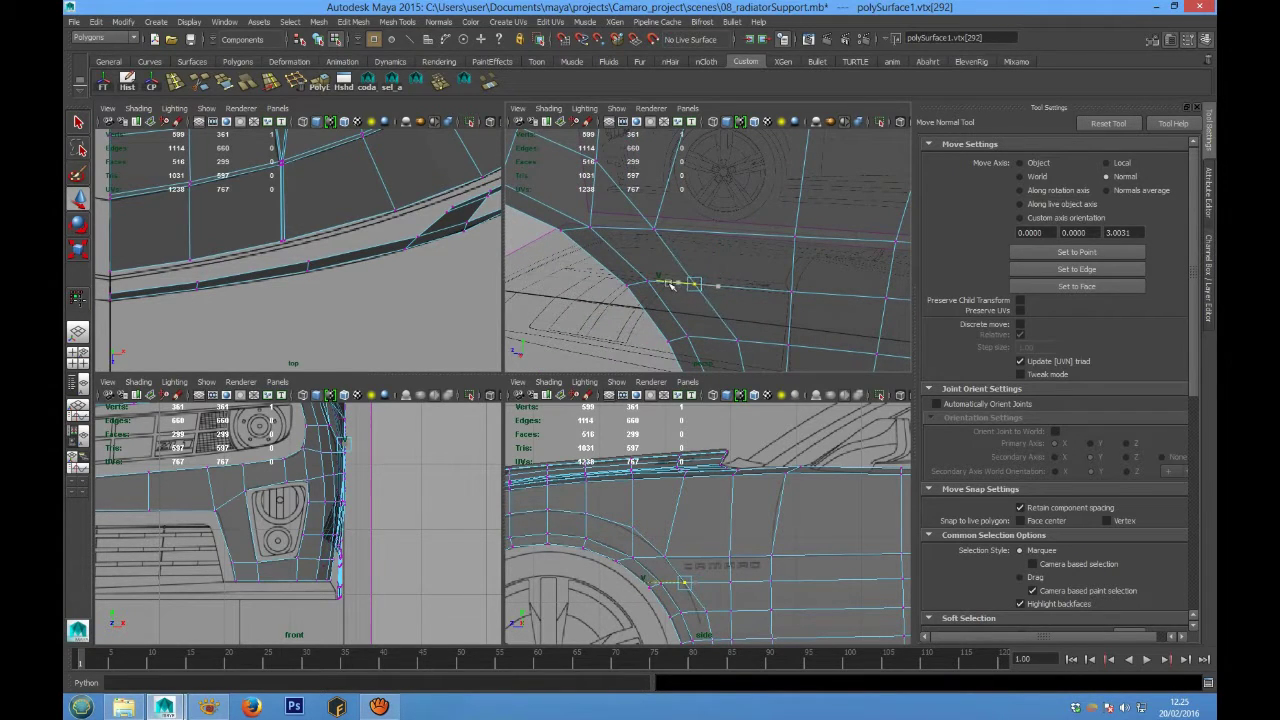
pyautogui.keyDown('alt'); pyautogui.moveTo(717, 339); pyautogui.dragTo(722, 264); pyautogui.keyUp('alt')
pyautogui.keyDown('alt'); pyautogui.moveTo(688, 314); pyautogui.dragTo(676, 250); pyautogui.keyUp('alt')
pyautogui.click(665, 170)
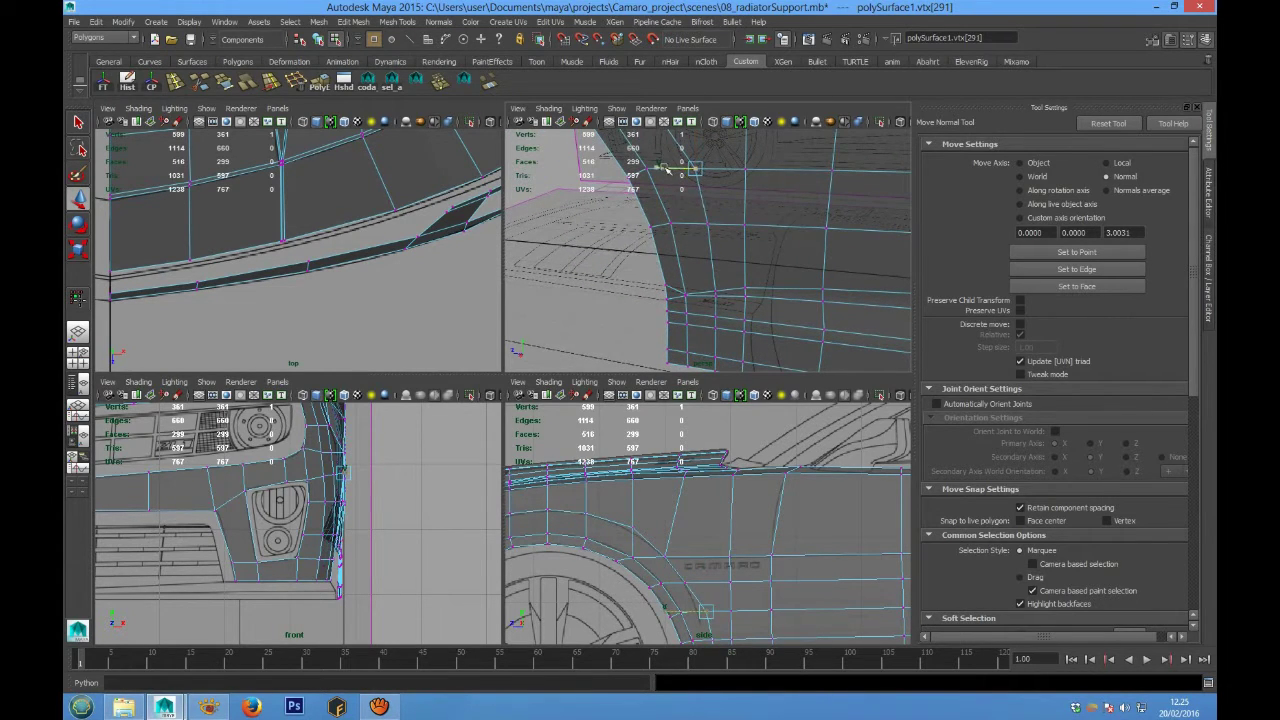
pyautogui.moveTo(667, 170); pyautogui.dragTo(652, 168)
pyautogui.keyDown('alt'); pyautogui.moveTo(713, 265); pyautogui.dragTo(708, 269); pyautogui.keyUp('alt')
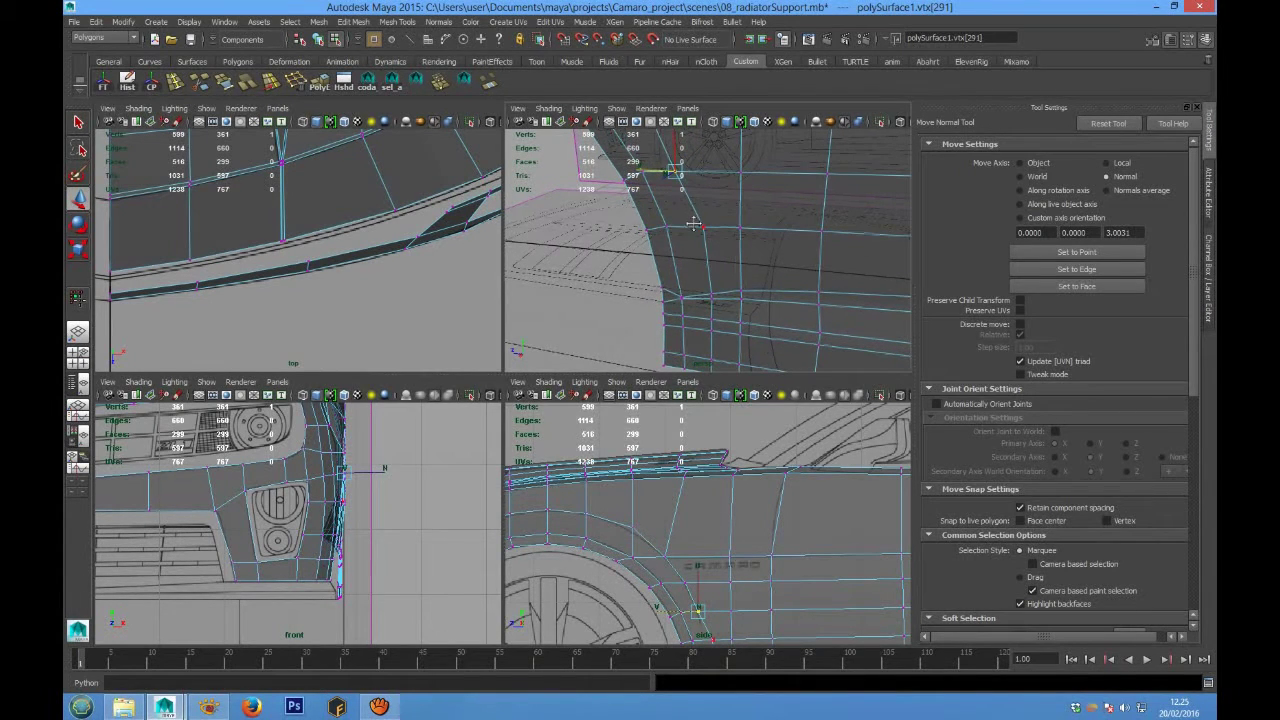
pyautogui.click(702, 226)
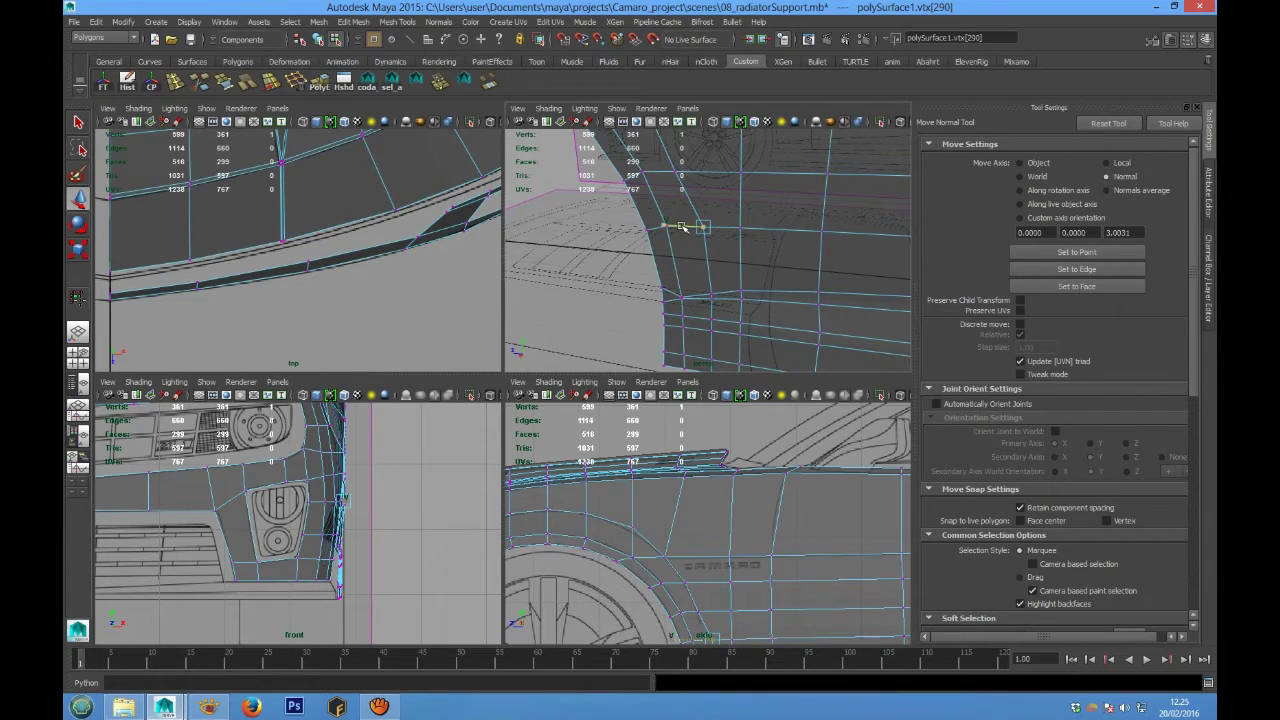
pyautogui.moveTo(681, 227); pyautogui.dragTo(672, 228)
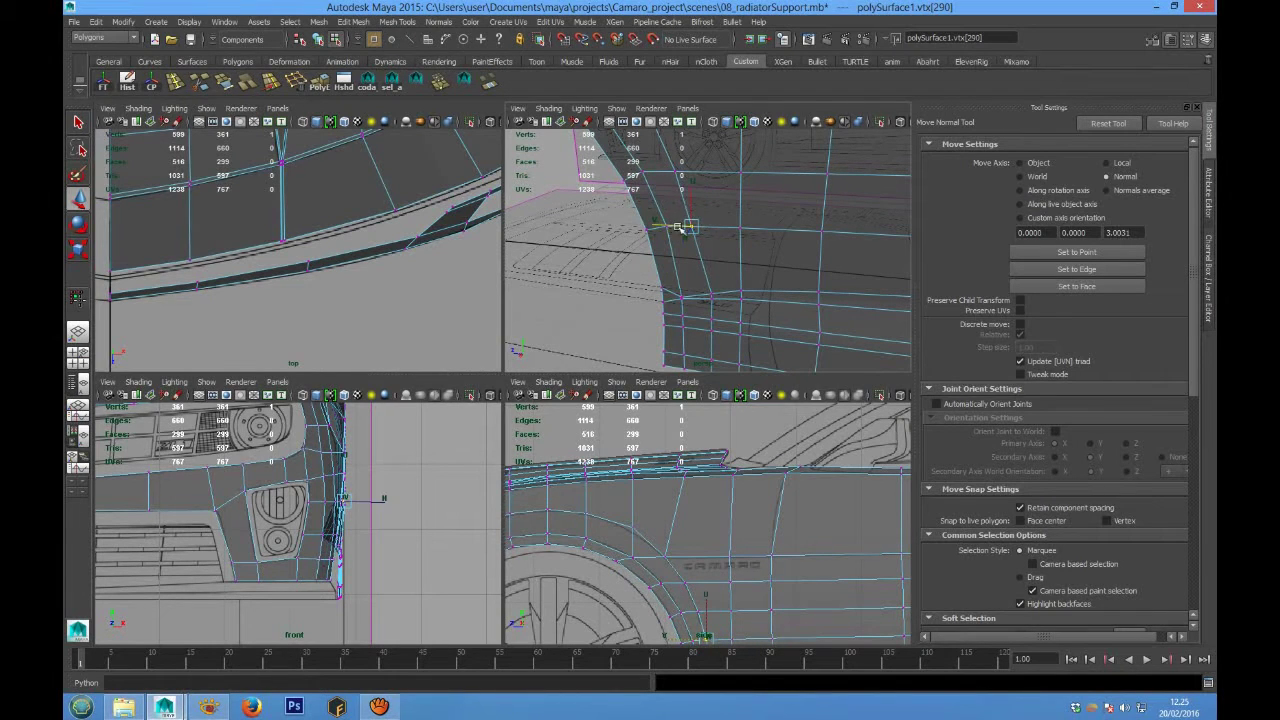
# Slide the vertex at the diagonal edge's front end down its vertical edge onto the blueprint arch line
pyautogui.keyDown('alt'); pyautogui.moveTo(678, 229); pyautogui.dragTo(709, 359, button='middle'); pyautogui.keyUp('alt')
pyautogui.keyDown('alt'); pyautogui.moveTo(655, 216); pyautogui.dragTo(695, 251, button='middle'); pyautogui.keyUp('alt')
pyautogui.keyDown('alt'); pyautogui.moveTo(695, 251); pyautogui.dragTo(658, 293); pyautogui.keyUp('alt')
pyautogui.moveTo(615, 227); pyautogui.dragTo(645, 269)
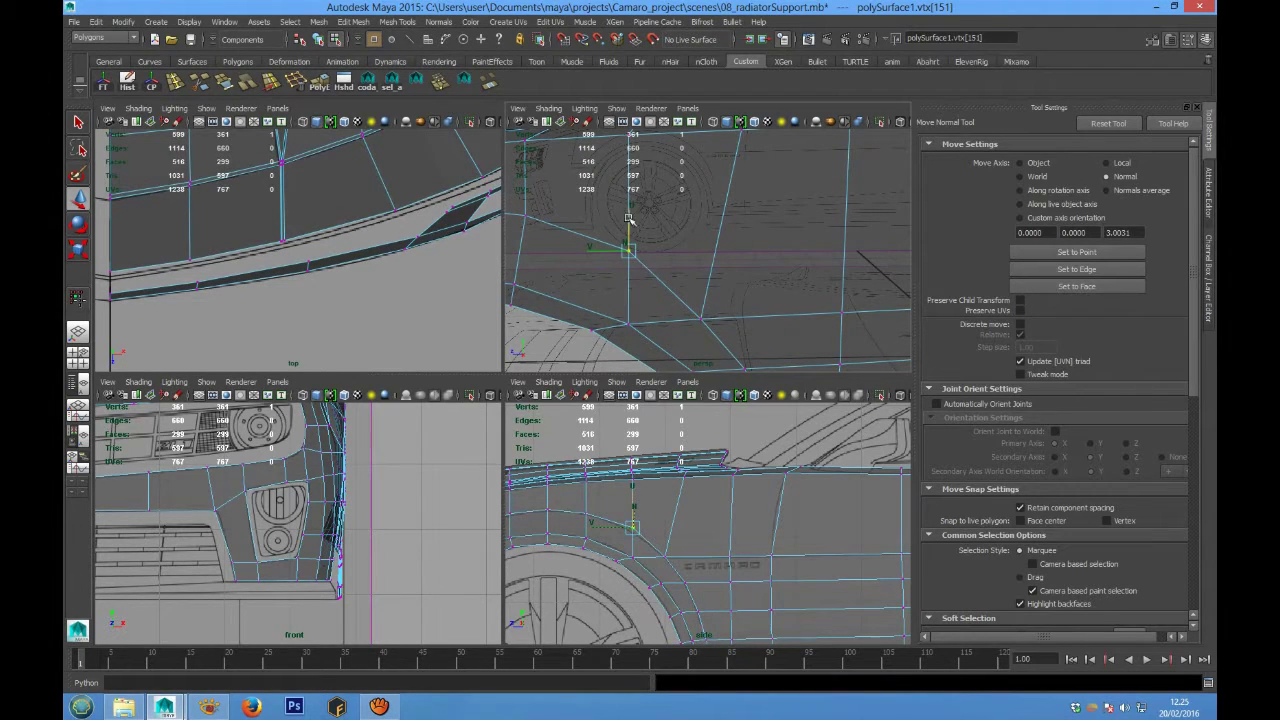
pyautogui.moveTo(631, 222)
pyautogui.keyDown('alt'); pyautogui.mouseDown()
pyautogui.moveTo(637, 209)
pyautogui.moveTo(632, 222)
pyautogui.mouseUp(); pyautogui.keyUp('alt')
# In the side view, delete the slanted edge loop running from the hood down to the vertex behind the wheel arch
pyautogui.press('space')
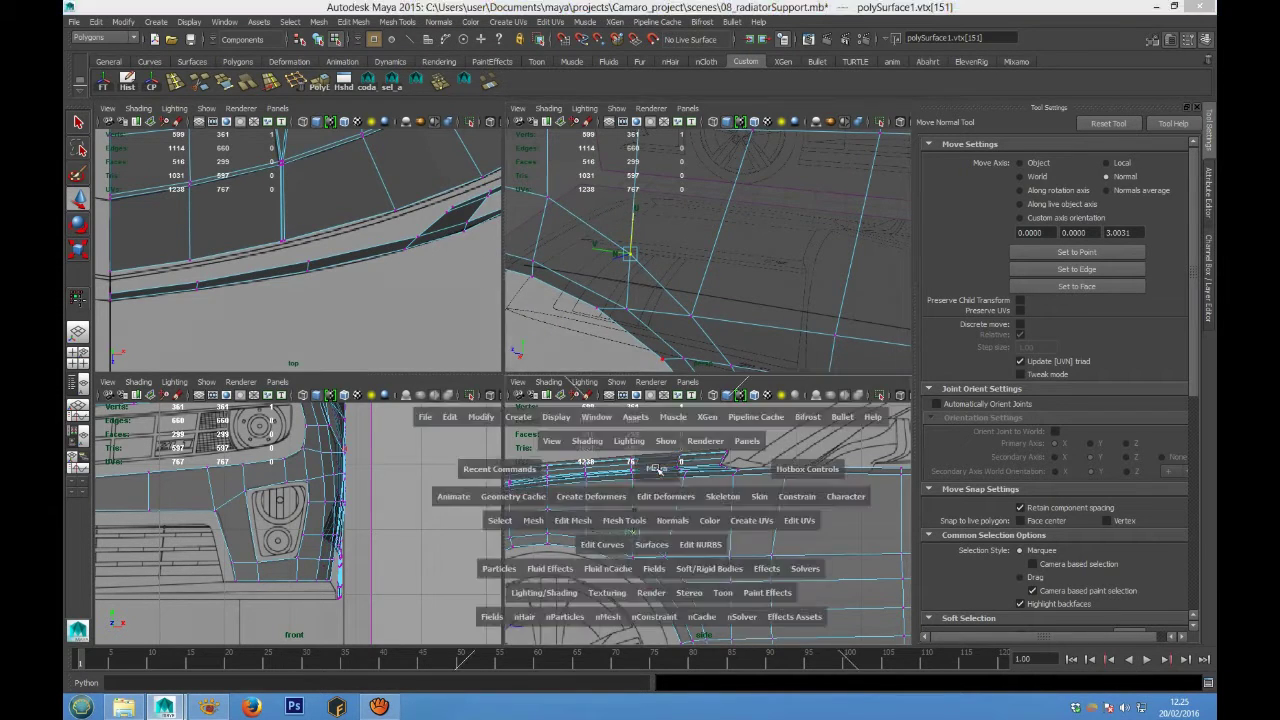
pyautogui.moveTo(477, 366)
pyautogui.keyDown('alt'); pyautogui.mouseDown(button='middle')
pyautogui.moveTo(548, 420)
pyautogui.moveTo(523, 423)
pyautogui.moveTo(477, 343)
pyautogui.mouseUp(button='middle'); pyautogui.keyUp('alt')
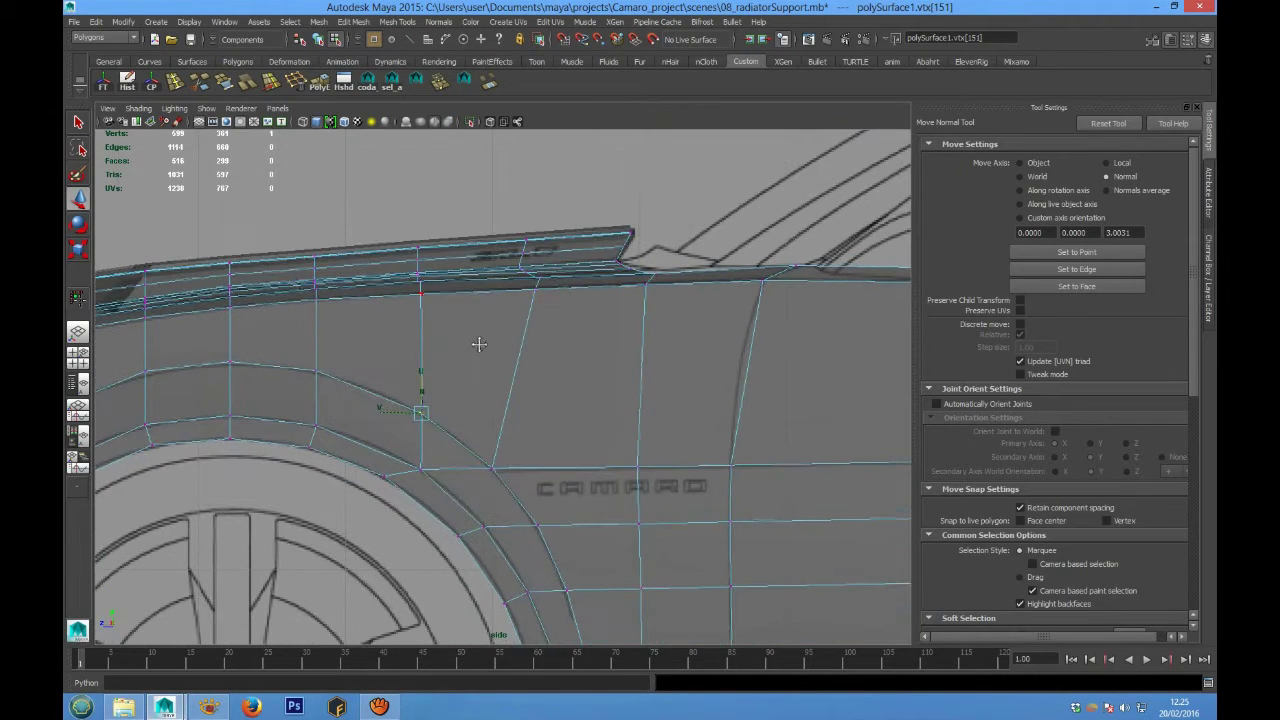
pyautogui.moveTo(480, 338); pyautogui.dragTo(508, 333, button='right')
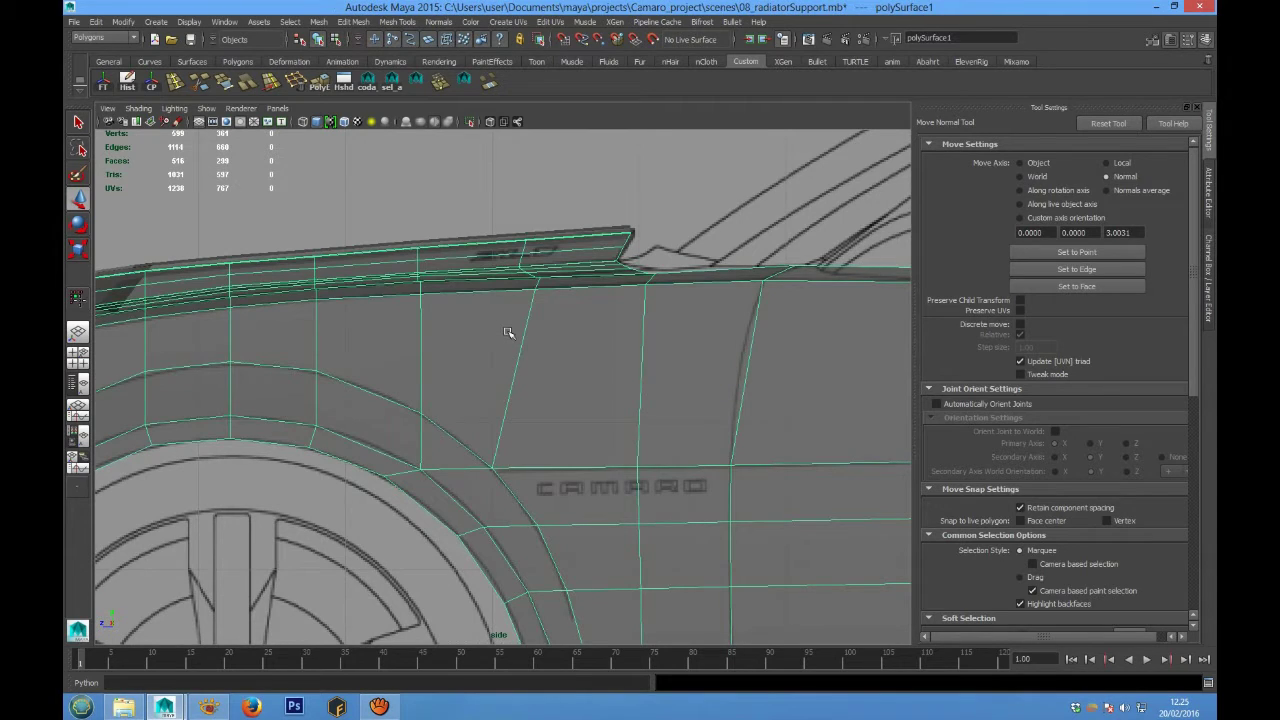
pyautogui.moveTo(518, 384); pyautogui.dragTo(456, 383, button='right')
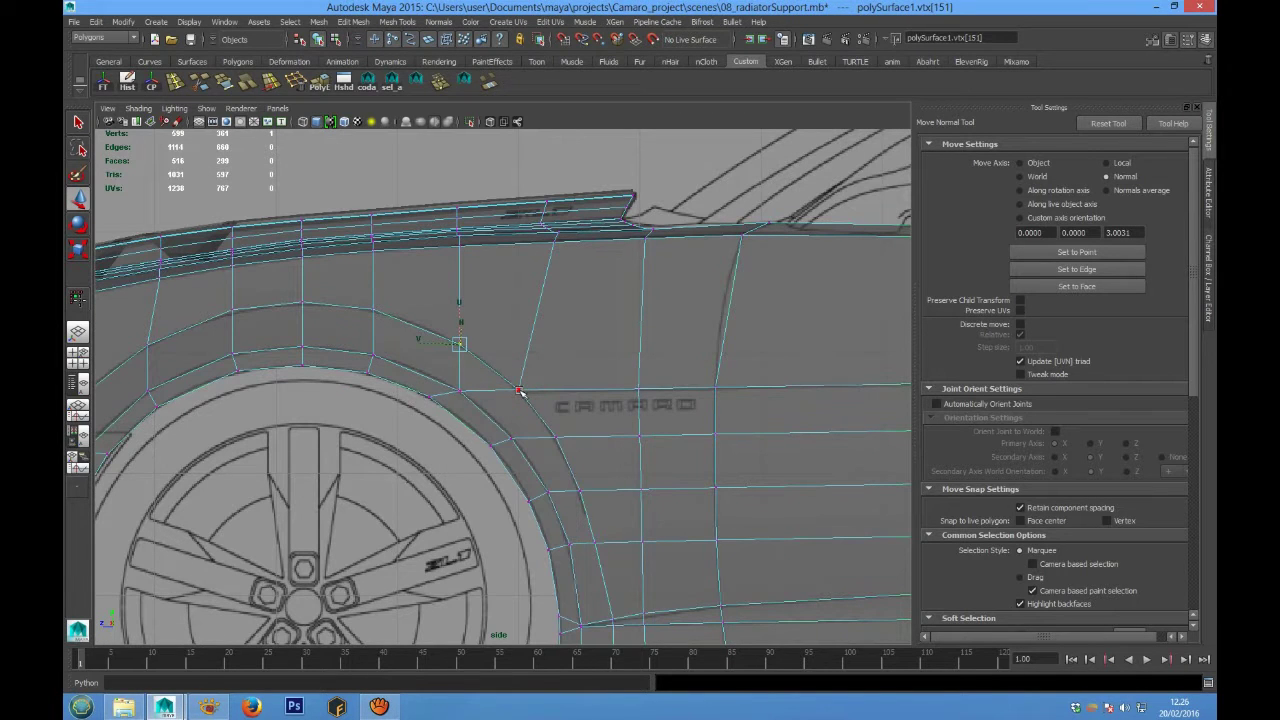
pyautogui.moveTo(540, 316); pyautogui.dragTo(543, 282, button='right')
pyautogui.click(541, 289)
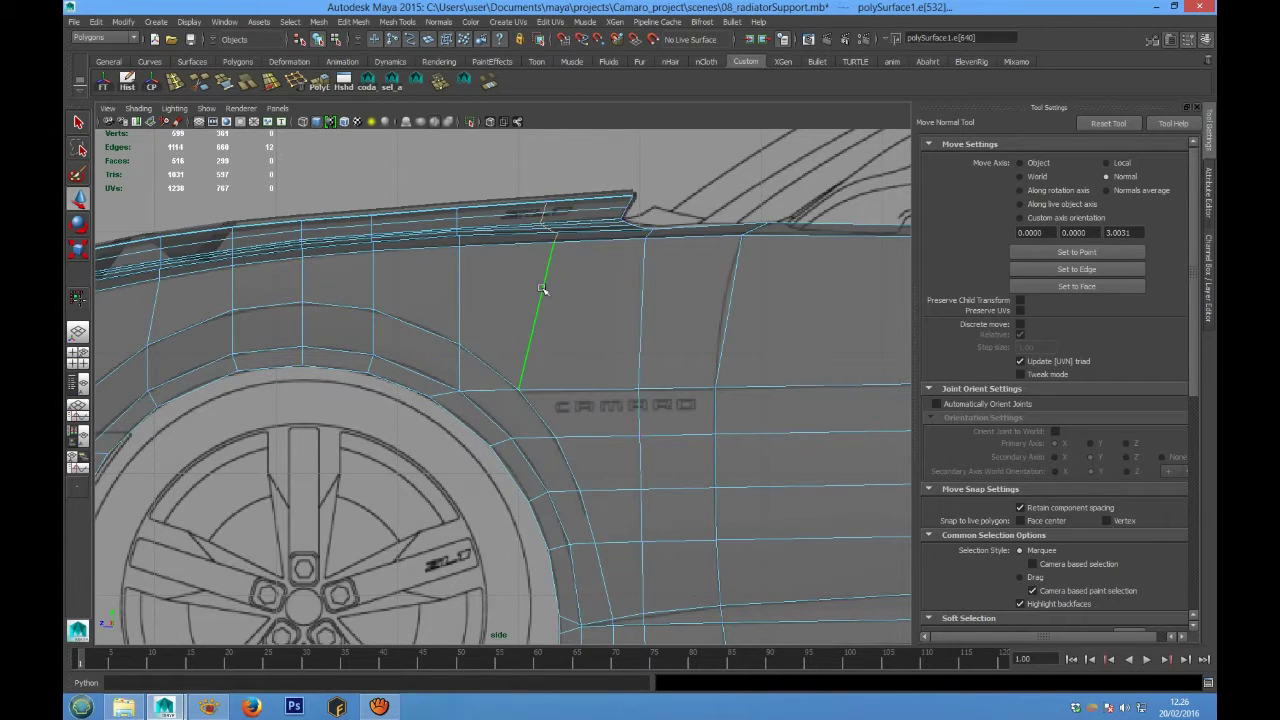
pyautogui.click(296, 81)
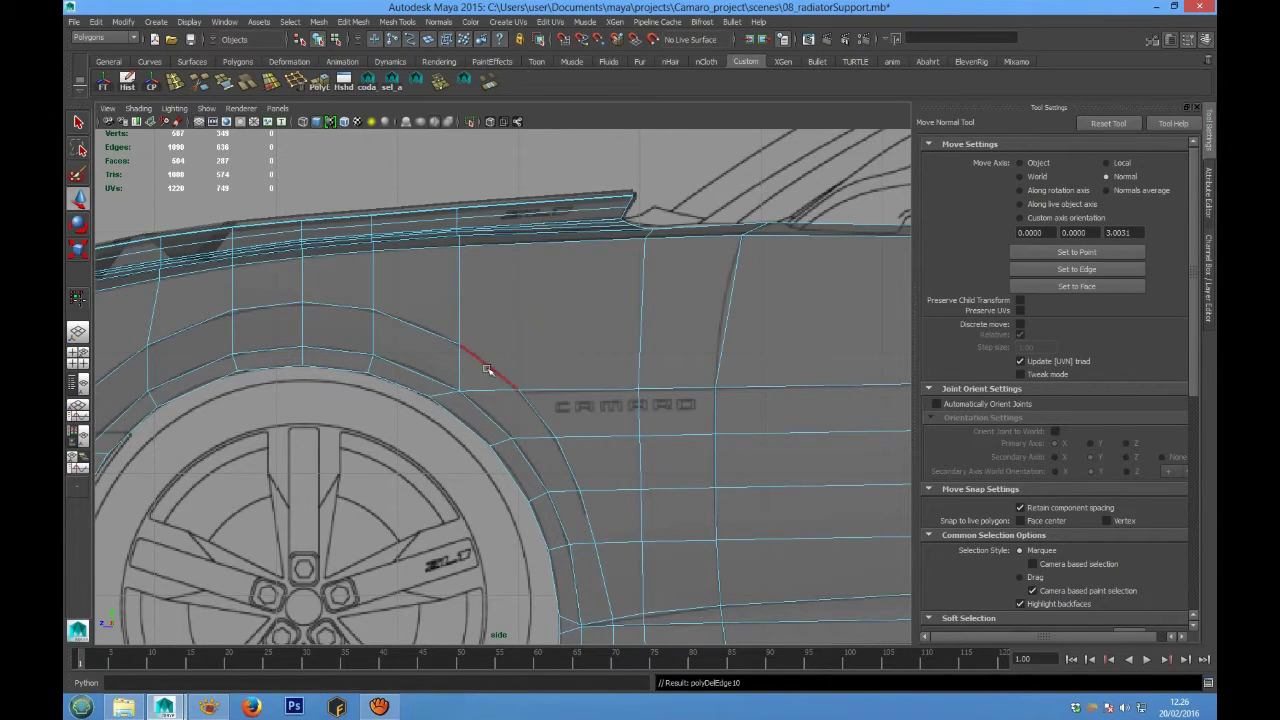
# Set the Move Axis to World, snap the diagonal's front vertex onto its rear neighbour and merge the two
pyautogui.moveTo(490, 369); pyautogui.dragTo(428, 371, button='right')
pyautogui.click(460, 343)
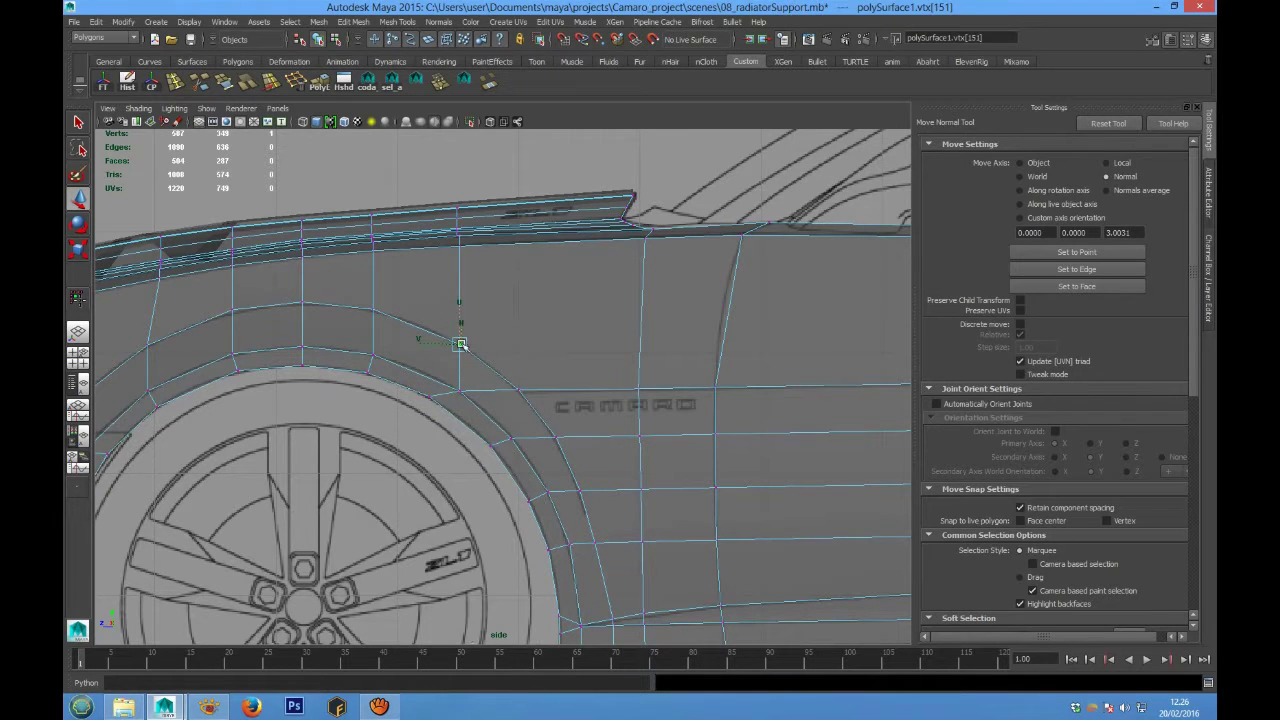
pyautogui.click(1037, 177)
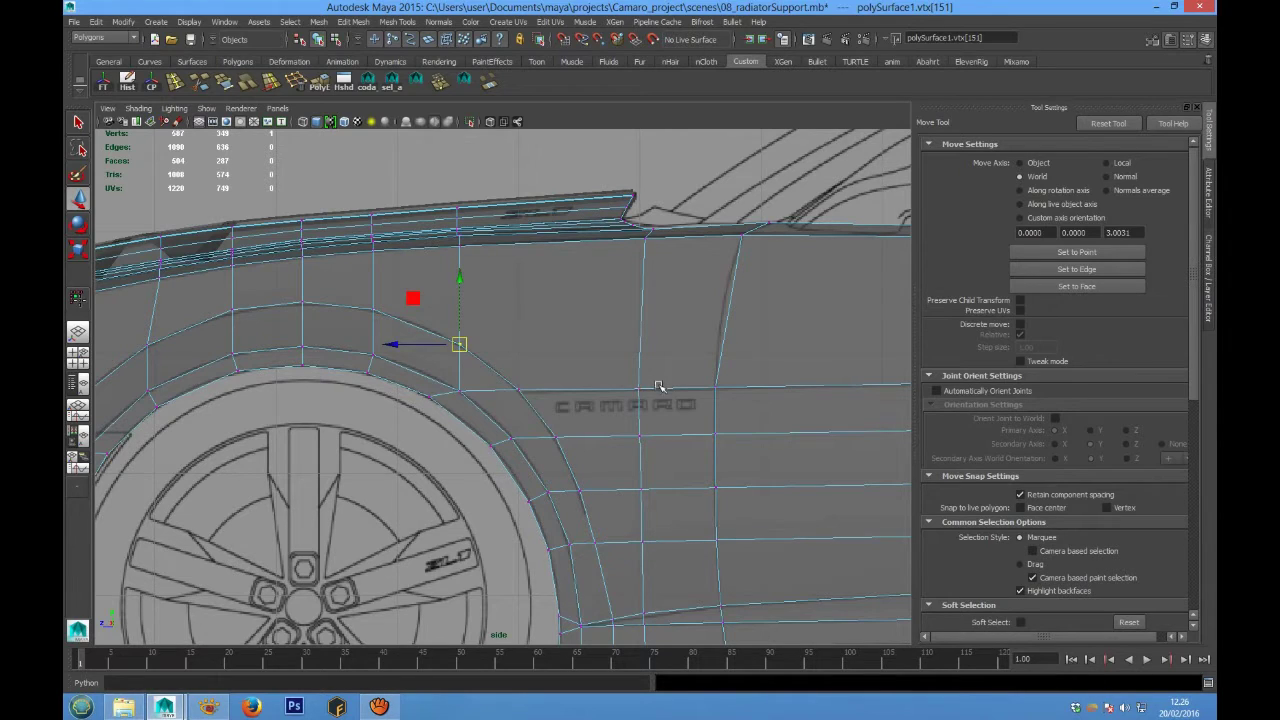
pyautogui.moveTo(457, 349); pyautogui.dragTo(500, 373, button='middle')
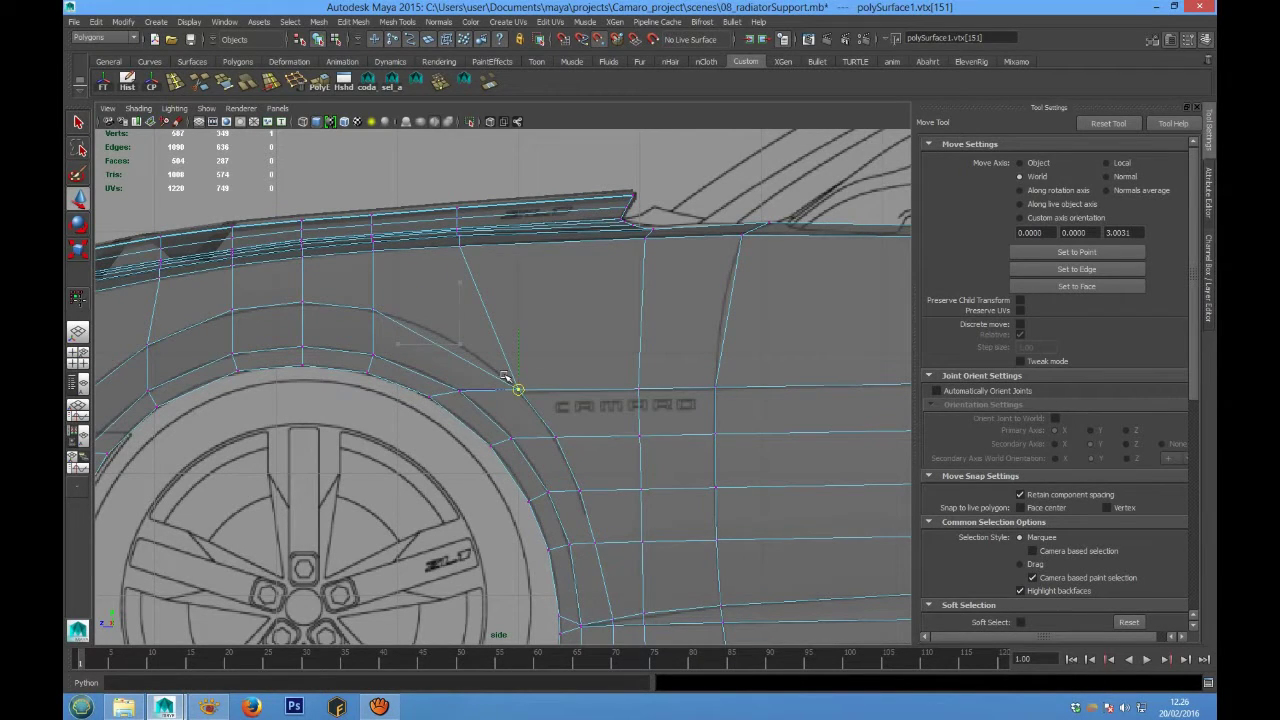
pyautogui.click(586, 372)
pyautogui.moveTo(548, 410); pyautogui.dragTo(483, 363)
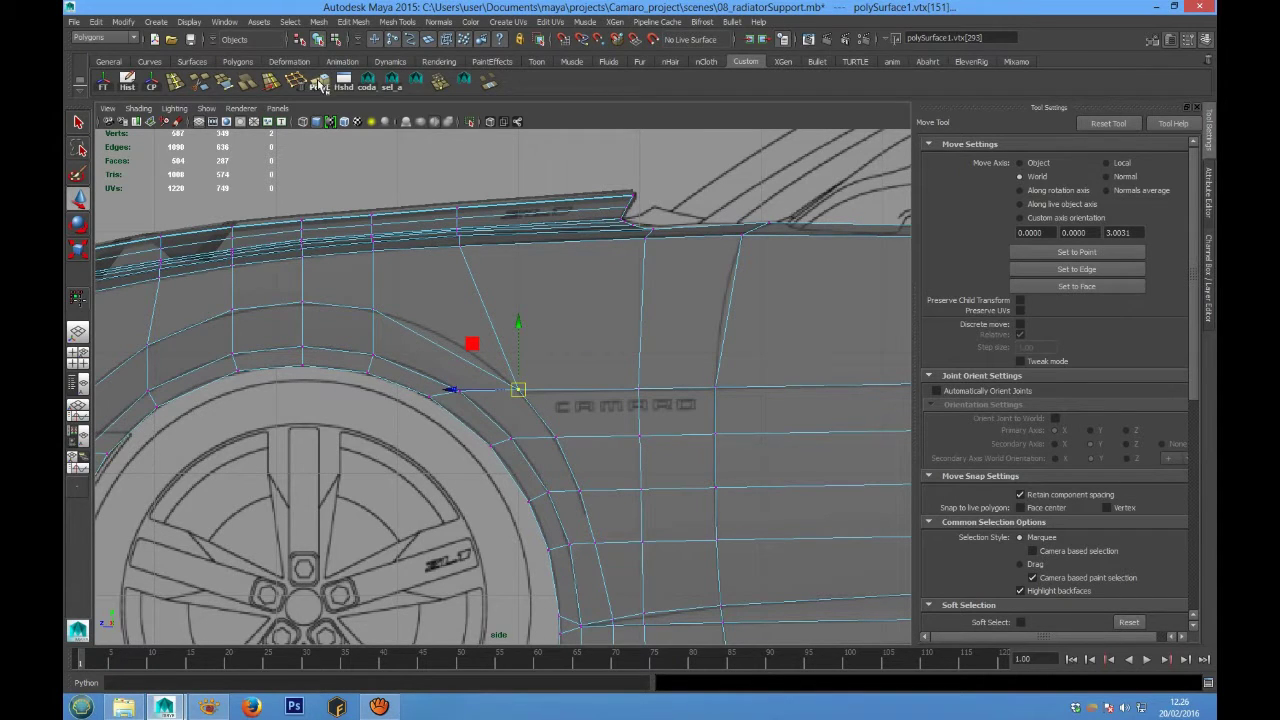
pyautogui.click(440, 82)
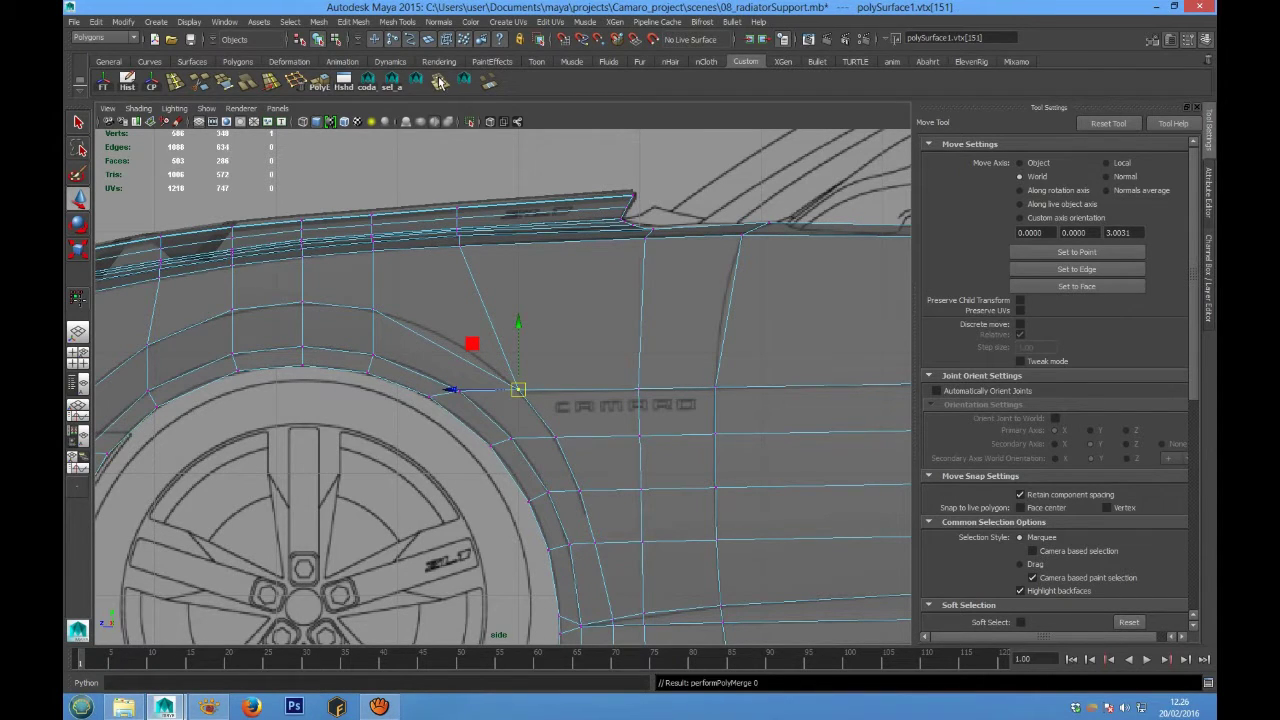
# In the perspective view, slide the slanted edge loop behind the wheel arch rearward across the hood side, excluding its lowest fender edge
pyautogui.moveTo(470, 217); pyautogui.dragTo(470, 182, button='right')
pyautogui.doubleClick(464, 264)
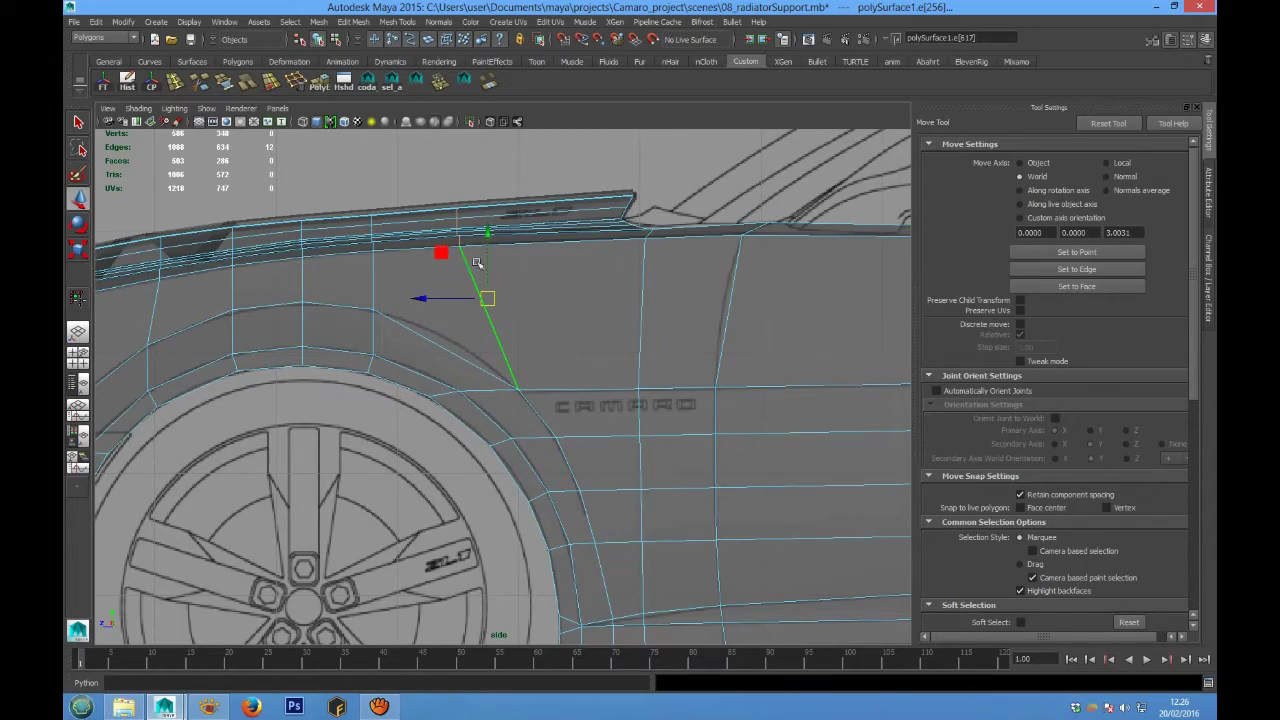
pyautogui.press('space')
pyautogui.press('space')
pyautogui.scroll(-4, 466, 246)
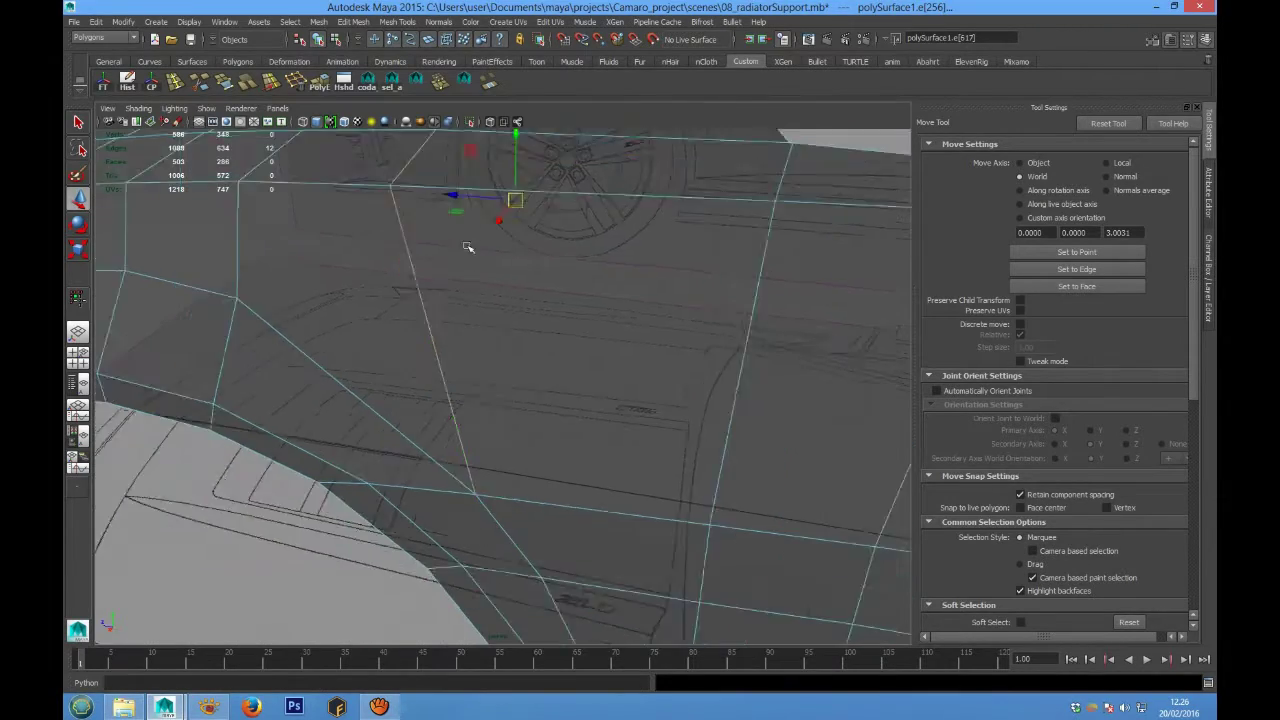
pyautogui.keyDown('alt'); pyautogui.moveTo(477, 298); pyautogui.dragTo(471, 283); pyautogui.keyUp('alt')
pyautogui.keyDown('alt'); pyautogui.moveTo(471, 283); pyautogui.dragTo(590, 390, button='middle'); pyautogui.keyUp('alt')
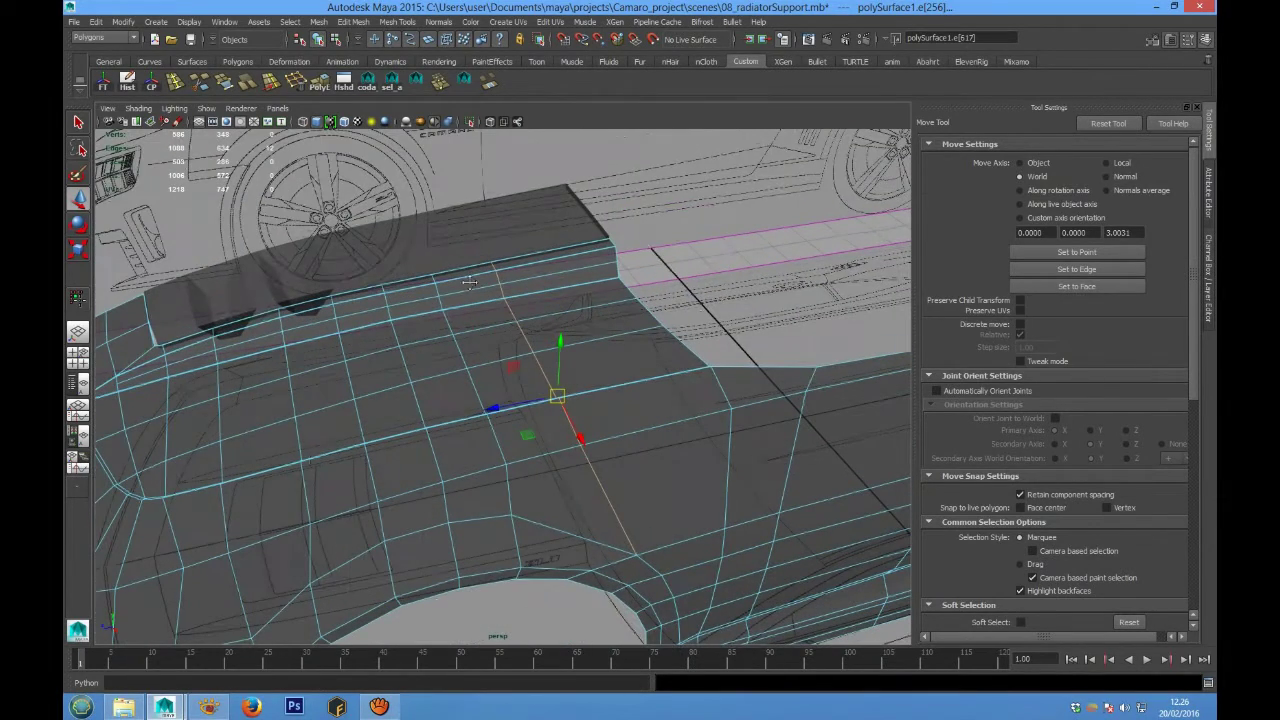
pyautogui.click(344, 121)
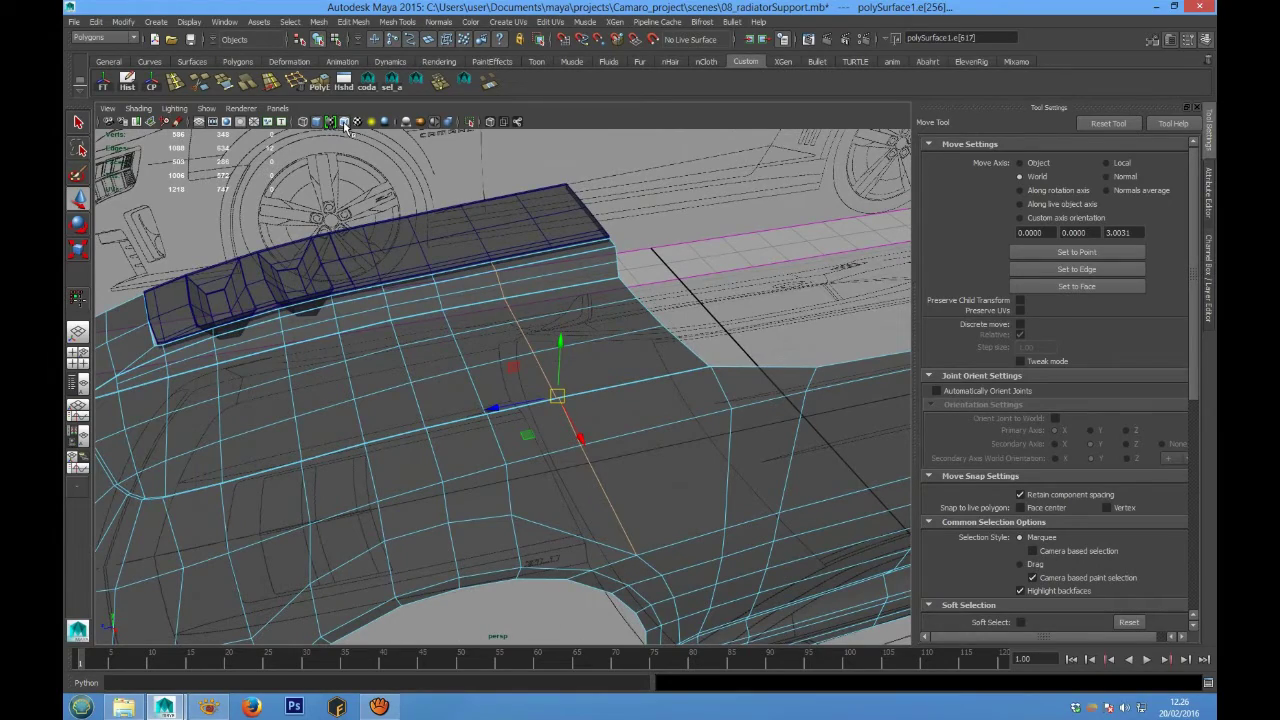
pyautogui.click(344, 121)
pyautogui.keyDown('alt'); pyautogui.moveTo(563, 400); pyautogui.dragTo(467, 253); pyautogui.keyUp('alt')
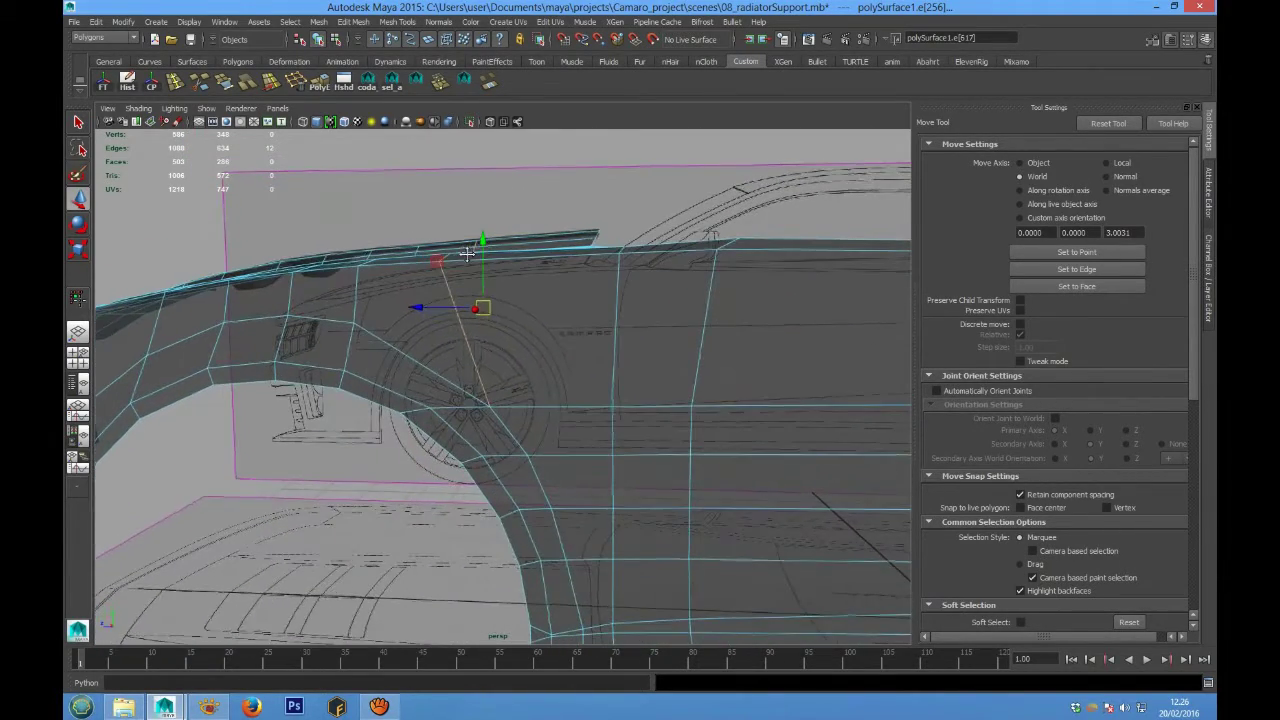
pyautogui.keyDown('alt'); pyautogui.moveTo(566, 420); pyautogui.dragTo(595, 393); pyautogui.keyUp('alt')
pyautogui.moveTo(541, 300); pyautogui.dragTo(535, 272, button='right')
pyautogui.click(558, 438)
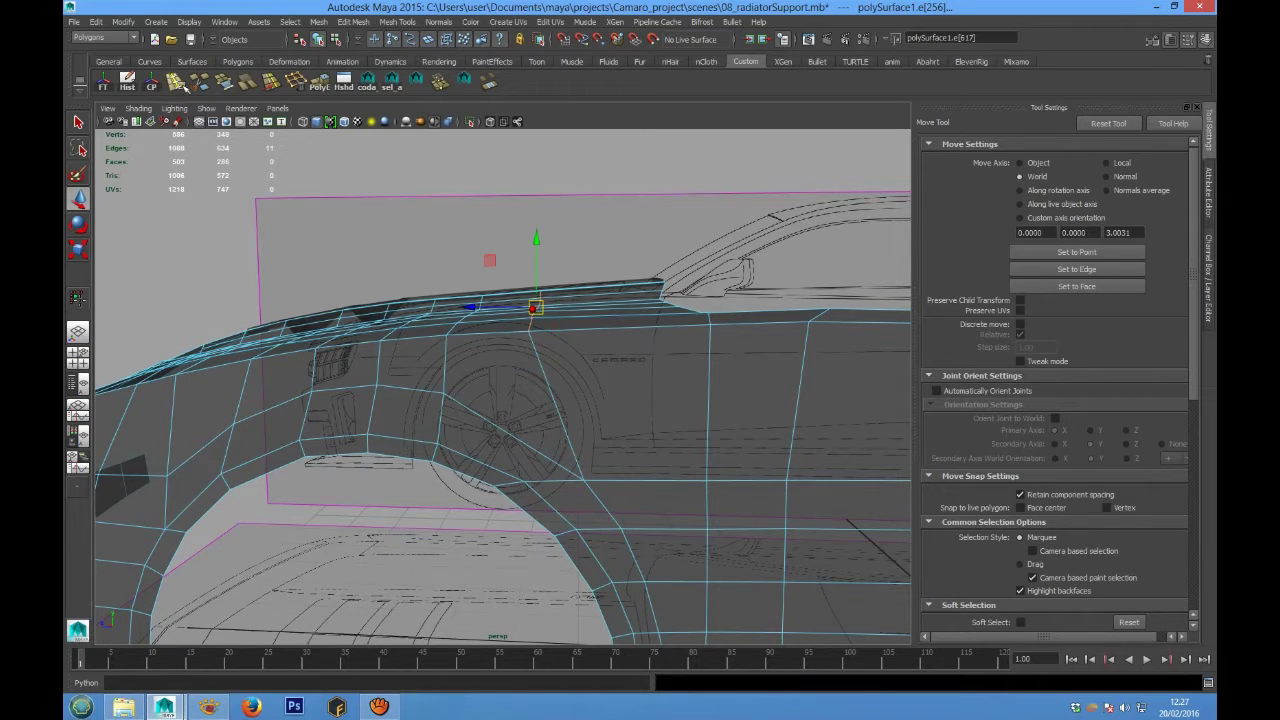
pyautogui.click(274, 86)
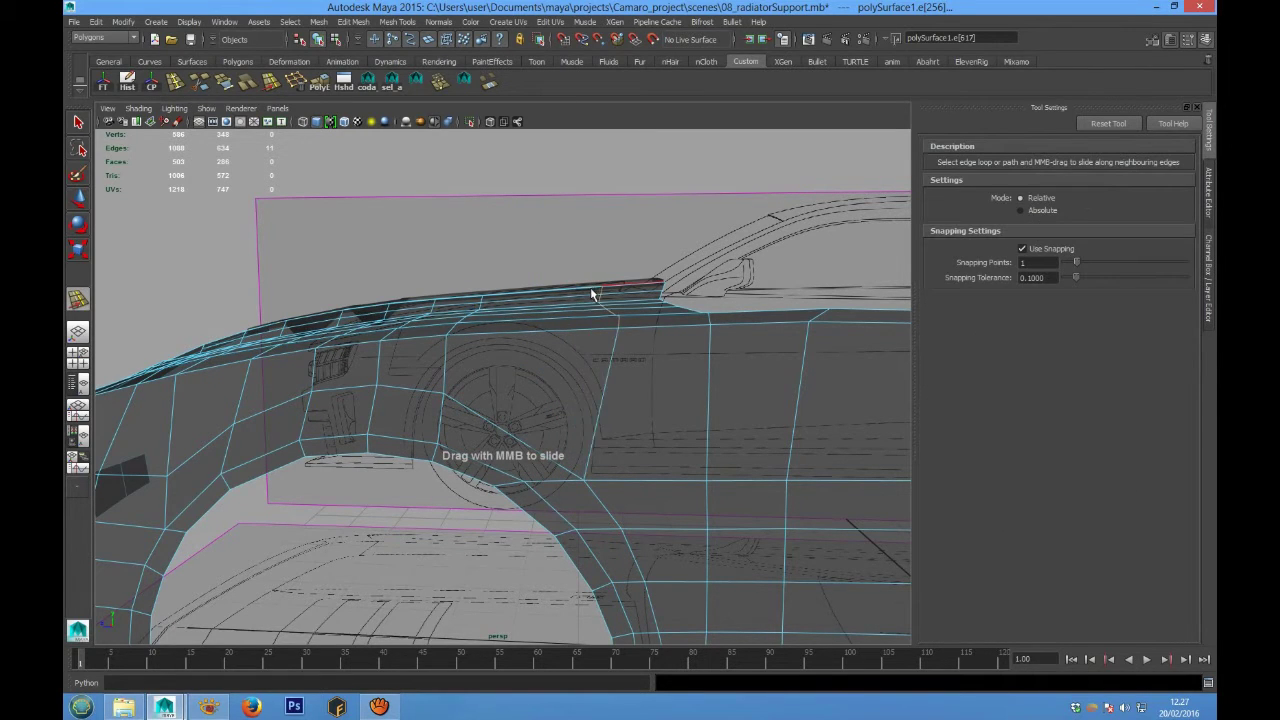
pyautogui.moveTo(586, 289); pyautogui.dragTo(585, 289, button='middle')
# Delete the second cross edge loop from the rear edge of the hood's raised centre panel
pyautogui.keyDown('alt'); pyautogui.moveTo(560, 292); pyautogui.dragTo(478, 292); pyautogui.keyUp('alt')
pyautogui.keyDown('alt'); pyautogui.moveTo(478, 291); pyautogui.dragTo(534, 423, button='middle'); pyautogui.keyUp('alt')
pyautogui.keyDown('alt'); pyautogui.moveTo(534, 423); pyautogui.dragTo(553, 426); pyautogui.keyUp('alt')
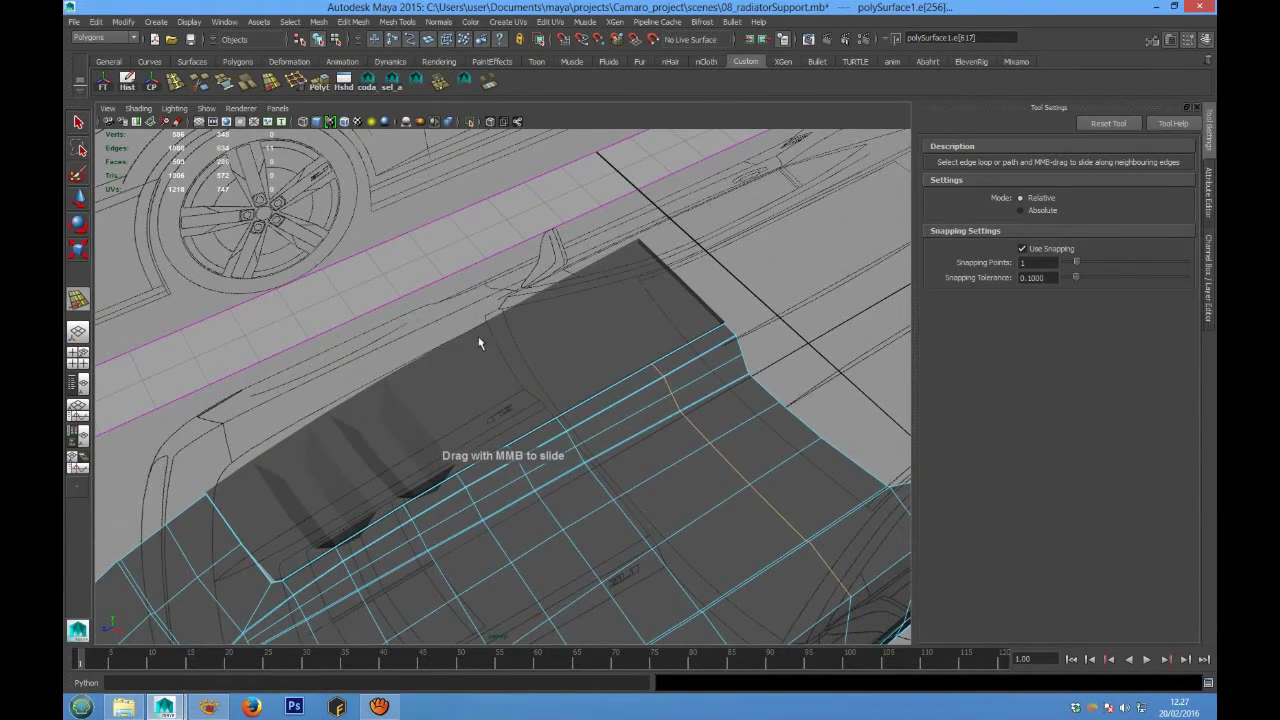
pyautogui.click(565, 330)
pyautogui.moveTo(575, 335); pyautogui.dragTo(631, 310, button='right')
pyautogui.scroll(3, 616, 348)
pyautogui.keyDown('alt'); pyautogui.moveTo(616, 348); pyautogui.dragTo(597, 357); pyautogui.keyUp('alt')
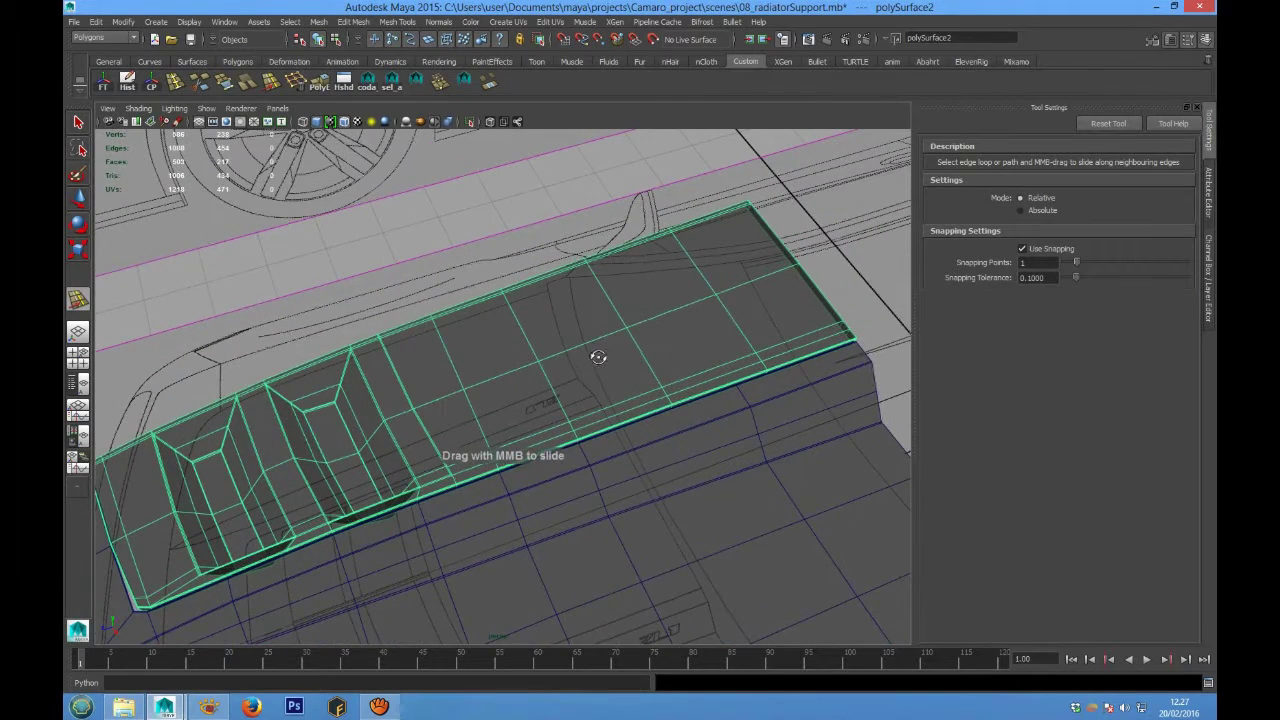
pyautogui.rightClick(640, 320)
pyautogui.moveTo(641, 323); pyautogui.dragTo(625, 290, button='right')
pyautogui.click(607, 294)
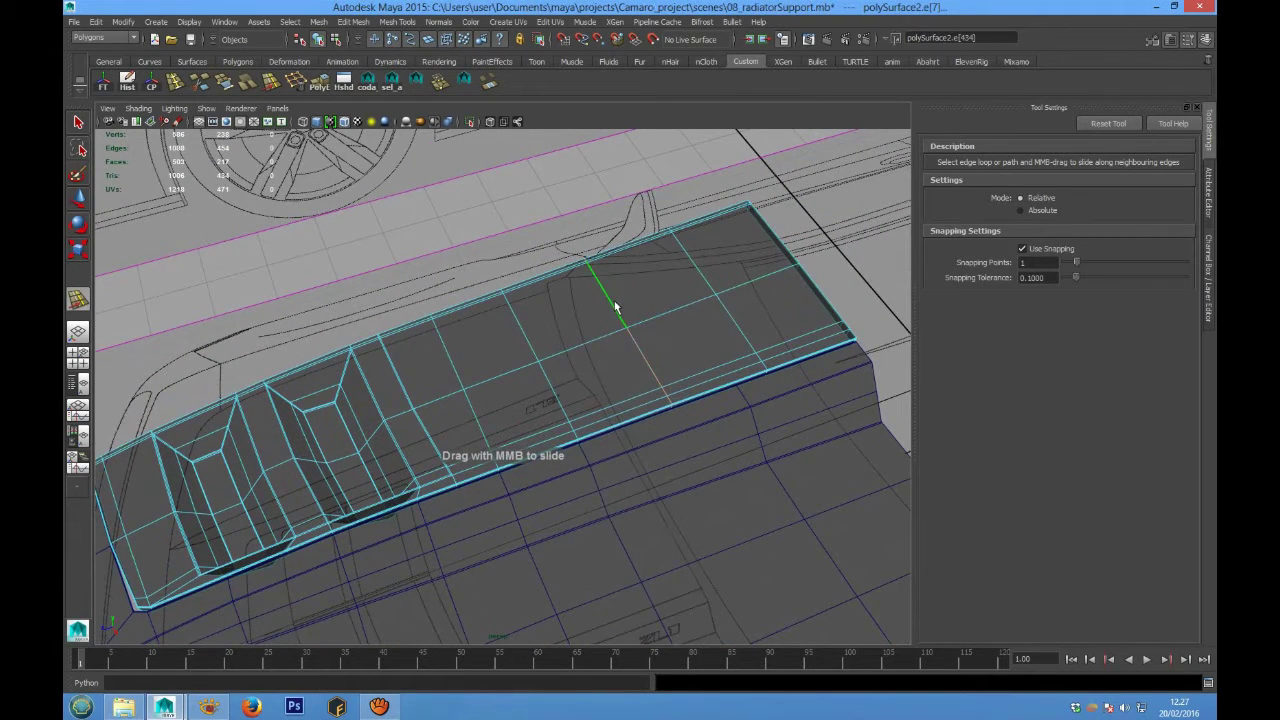
pyautogui.click(299, 84)
# Slide the hood centre panel's rearmost cross edge loop forward to line up with the adjoining fender edge loop
pyautogui.moveTo(688, 288); pyautogui.dragTo(691, 260, button='right')
pyautogui.doubleClick(691, 260)
pyautogui.scroll(2, 691, 260)
pyautogui.keyDown('alt'); pyautogui.moveTo(691, 260); pyautogui.dragTo(508, 362, button='middle'); pyautogui.keyUp('alt')
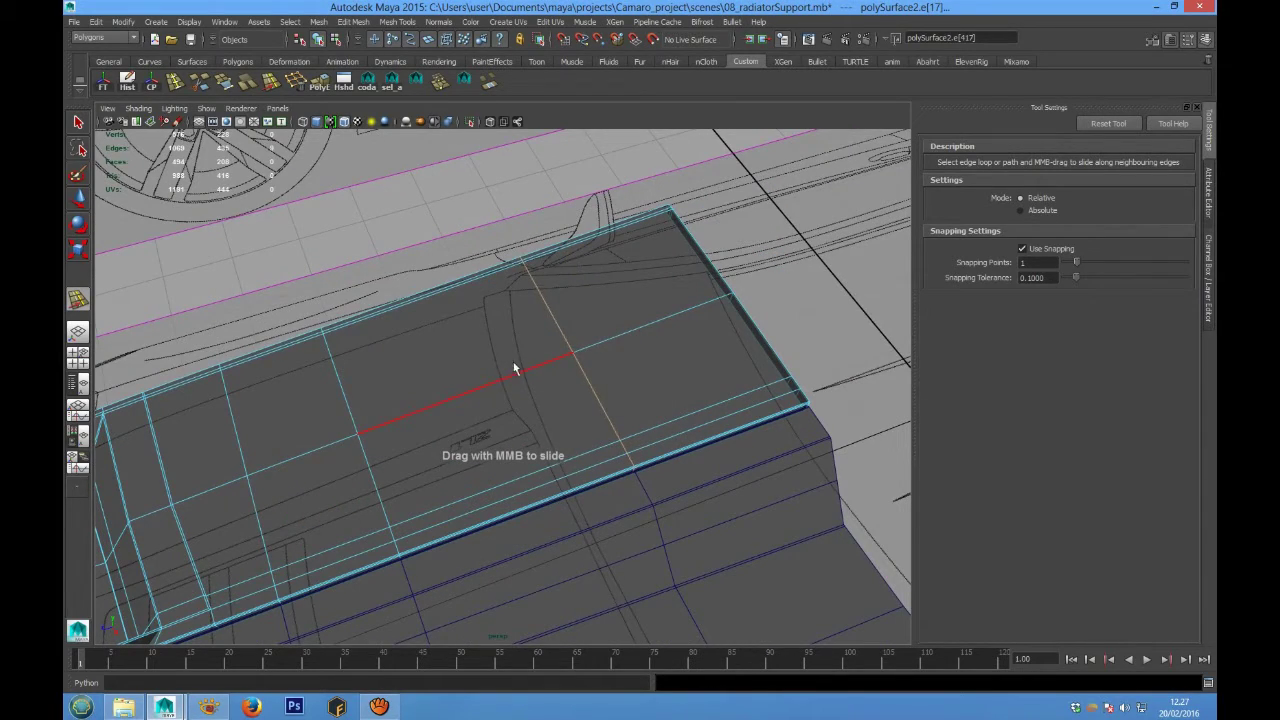
pyautogui.scroll(-4, 611, 445)
pyautogui.keyDown('alt'); pyautogui.moveTo(611, 445); pyautogui.dragTo(520, 257); pyautogui.keyUp('alt')
pyautogui.keyDown('alt'); pyautogui.moveTo(640, 480); pyautogui.dragTo(582, 421); pyautogui.keyUp('alt')
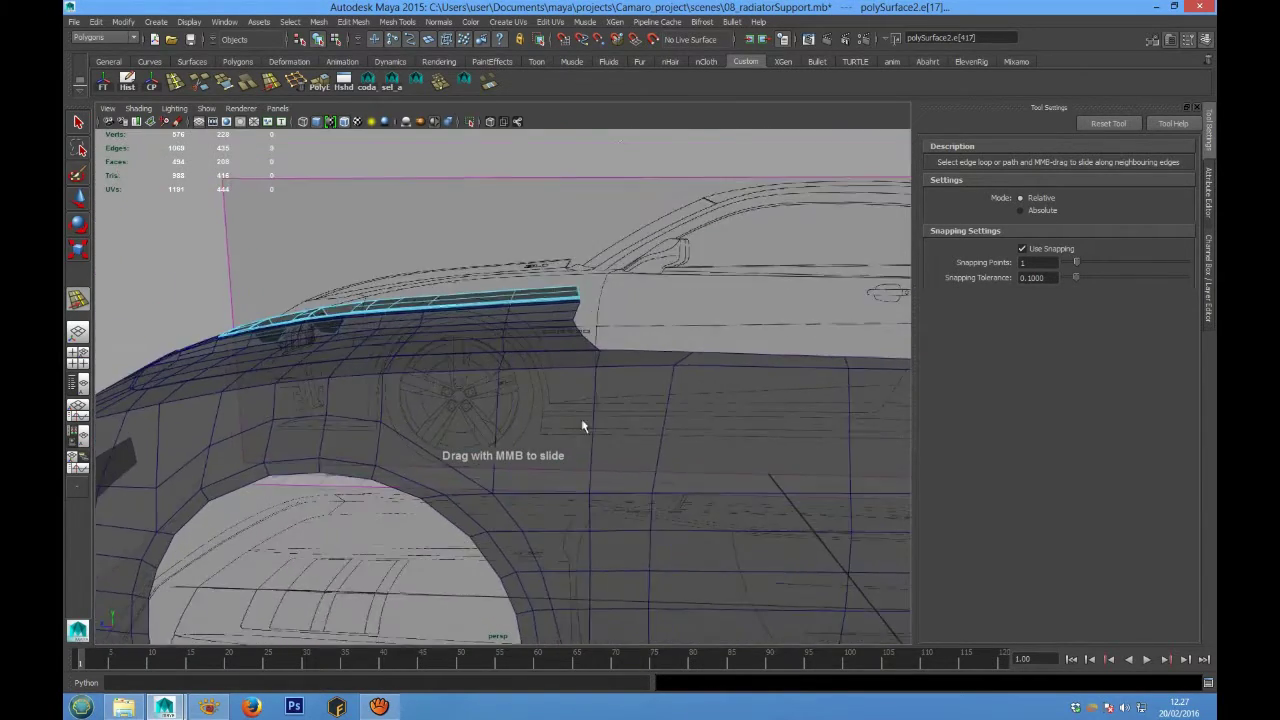
# In the side view, move the two wheel-opening vertices in front of the arch's rear corner rearward and down along the wheel opening
pyautogui.press('space')
pyautogui.press('space')
pyautogui.keyDown('alt'); pyautogui.moveTo(654, 429); pyautogui.dragTo(603, 431, button='middle'); pyautogui.keyUp('alt')
pyautogui.click(610, 323)
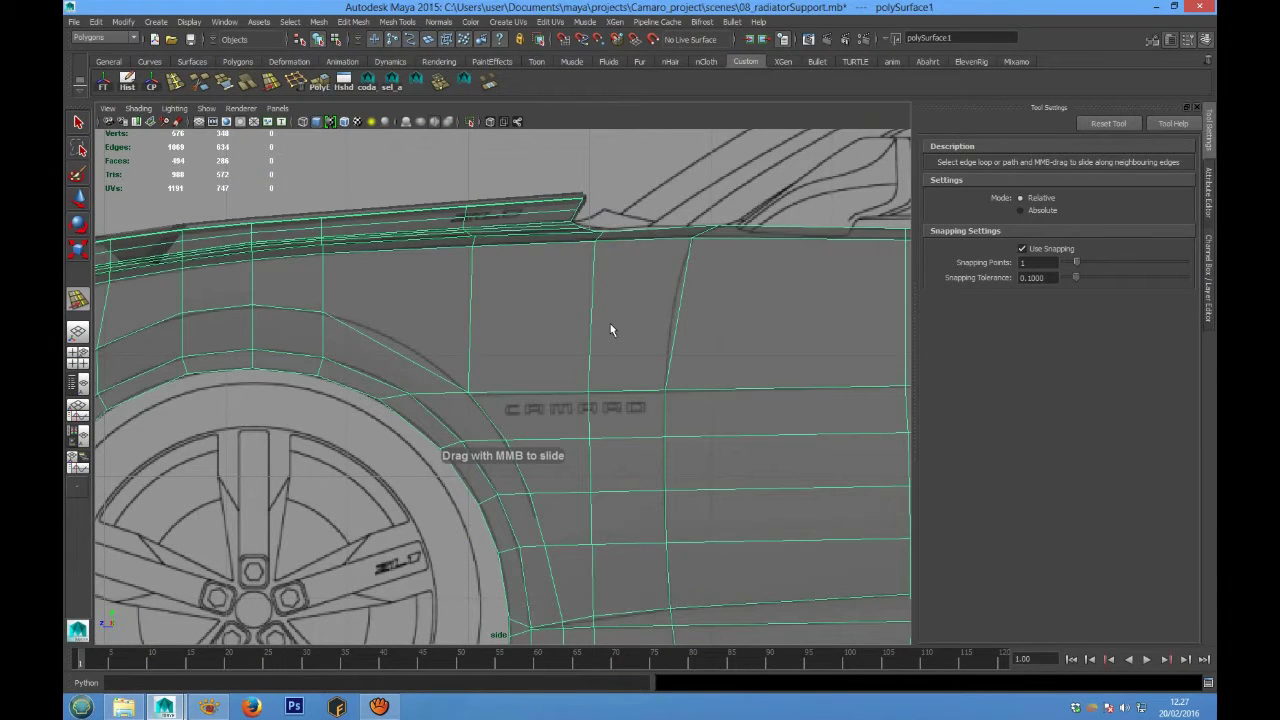
pyautogui.keyDown('alt'); pyautogui.moveTo(449, 435); pyautogui.dragTo(540, 451, button='middle'); pyautogui.keyUp('alt')
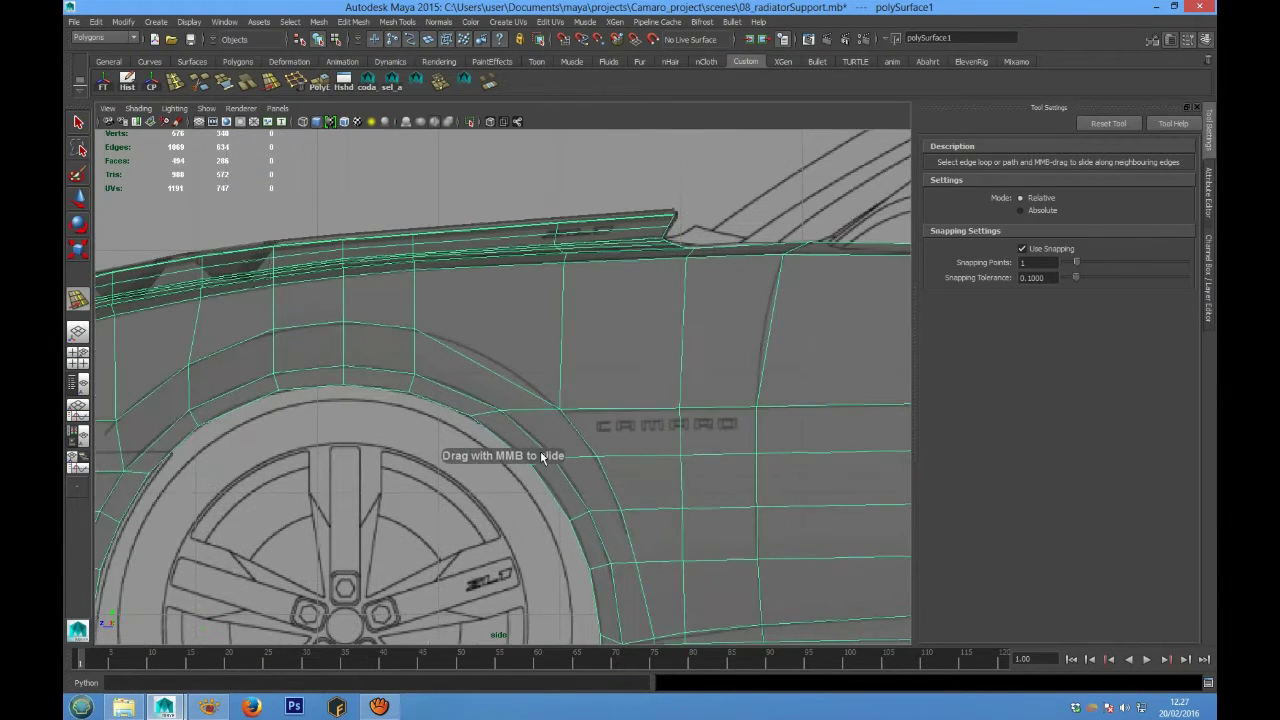
pyautogui.moveTo(526, 392); pyautogui.dragTo(472, 387, button='right')
pyautogui.moveTo(459, 393); pyautogui.dragTo(519, 438)
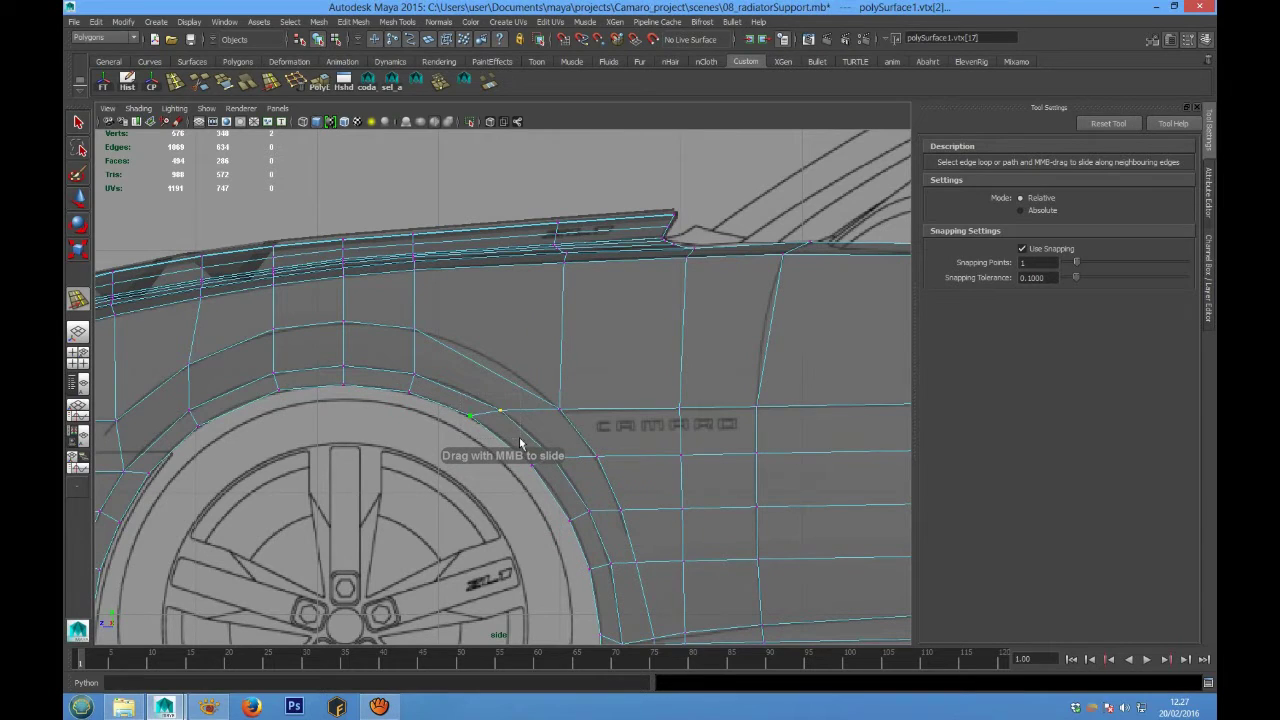
pyautogui.press('w')
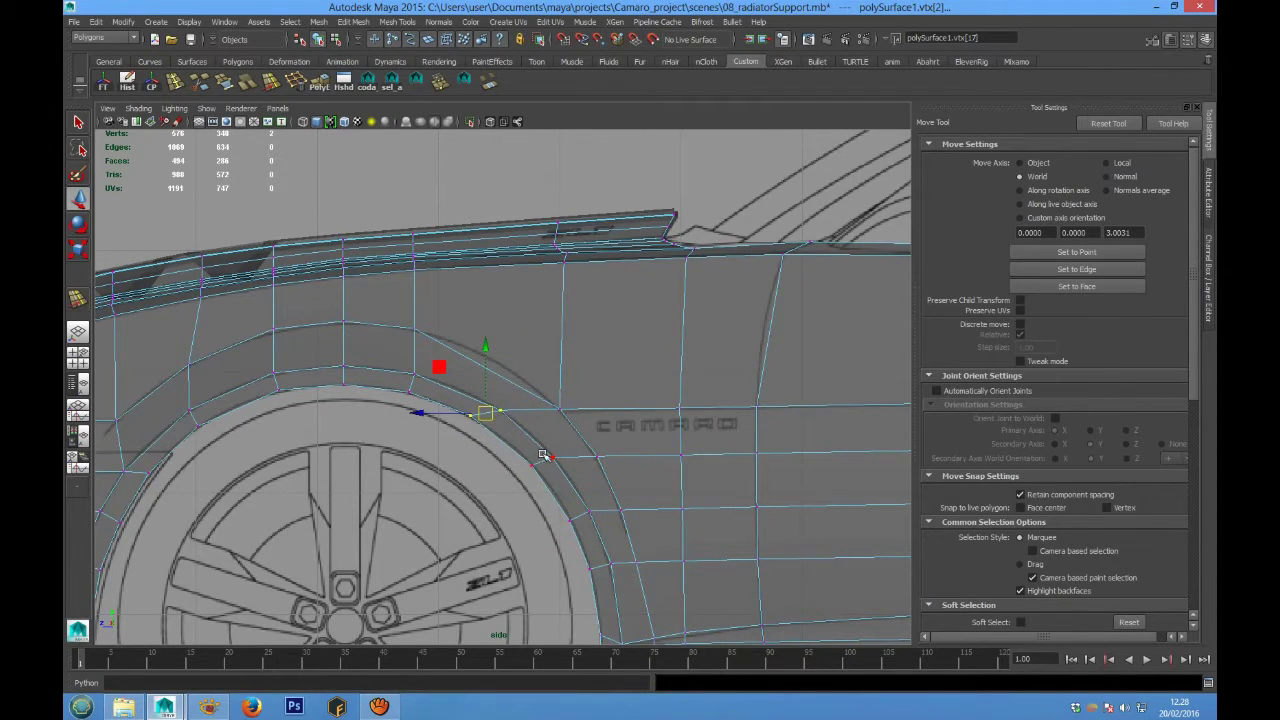
pyautogui.keyDown('alt'); pyautogui.moveTo(586, 500); pyautogui.dragTo(567, 467, button='middle'); pyautogui.keyUp('alt')
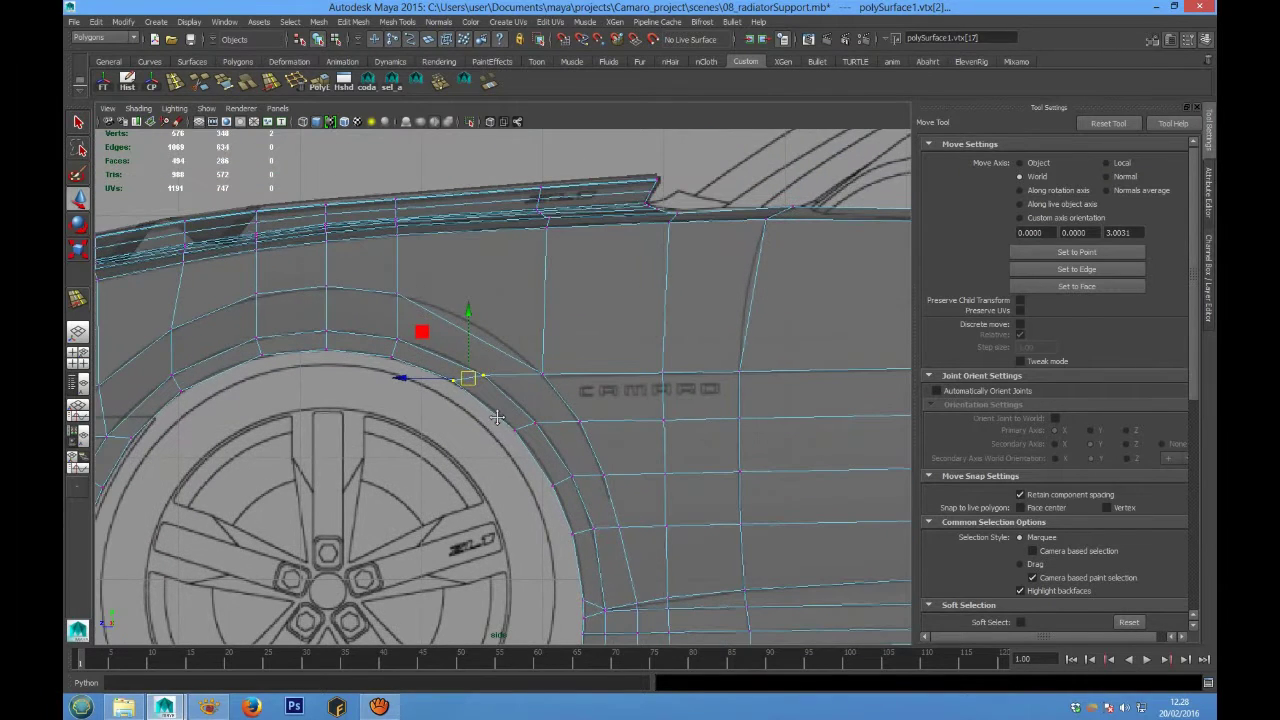
pyautogui.keyDown('alt'); pyautogui.moveTo(499, 417); pyautogui.dragTo(512, 433, button='middle'); pyautogui.keyUp('alt')
pyautogui.moveTo(483, 395); pyautogui.dragTo(510, 411)
pyautogui.keyDown('alt'); pyautogui.moveTo(500, 409); pyautogui.dragTo(482, 379, button='middle'); pyautogui.keyUp('alt')
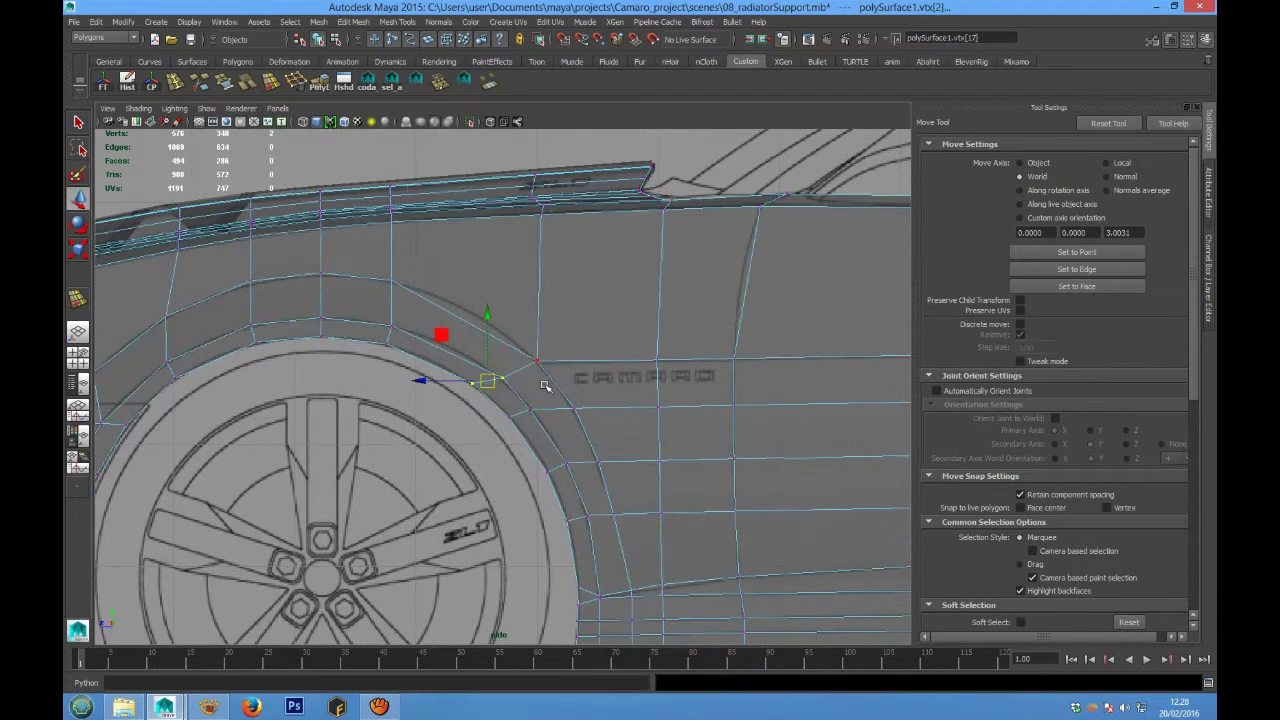
# Nudge the inner arch vertex toward the front and shift the next vertex pair down along the rear of the wheel opening
pyautogui.click(536, 361)
pyautogui.click(500, 377)
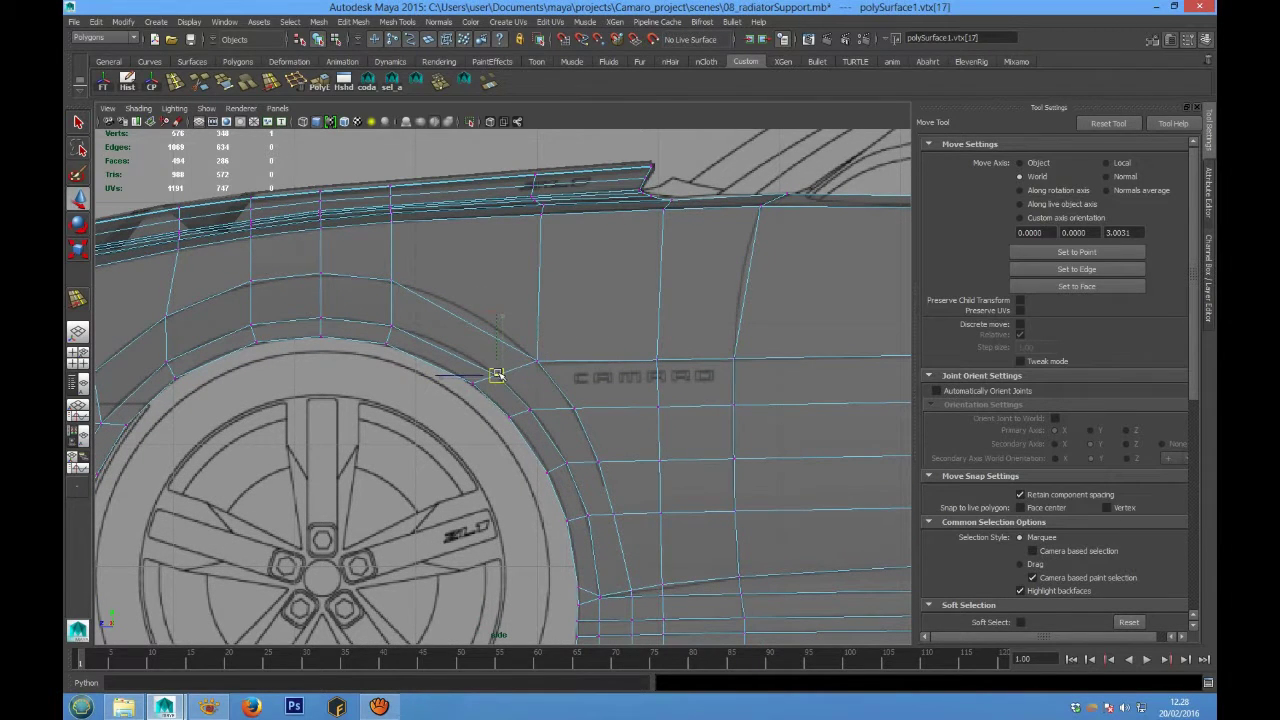
pyautogui.keyDown('alt'); pyautogui.moveTo(518, 423); pyautogui.dragTo(513, 409, button='middle'); pyautogui.keyUp('alt')
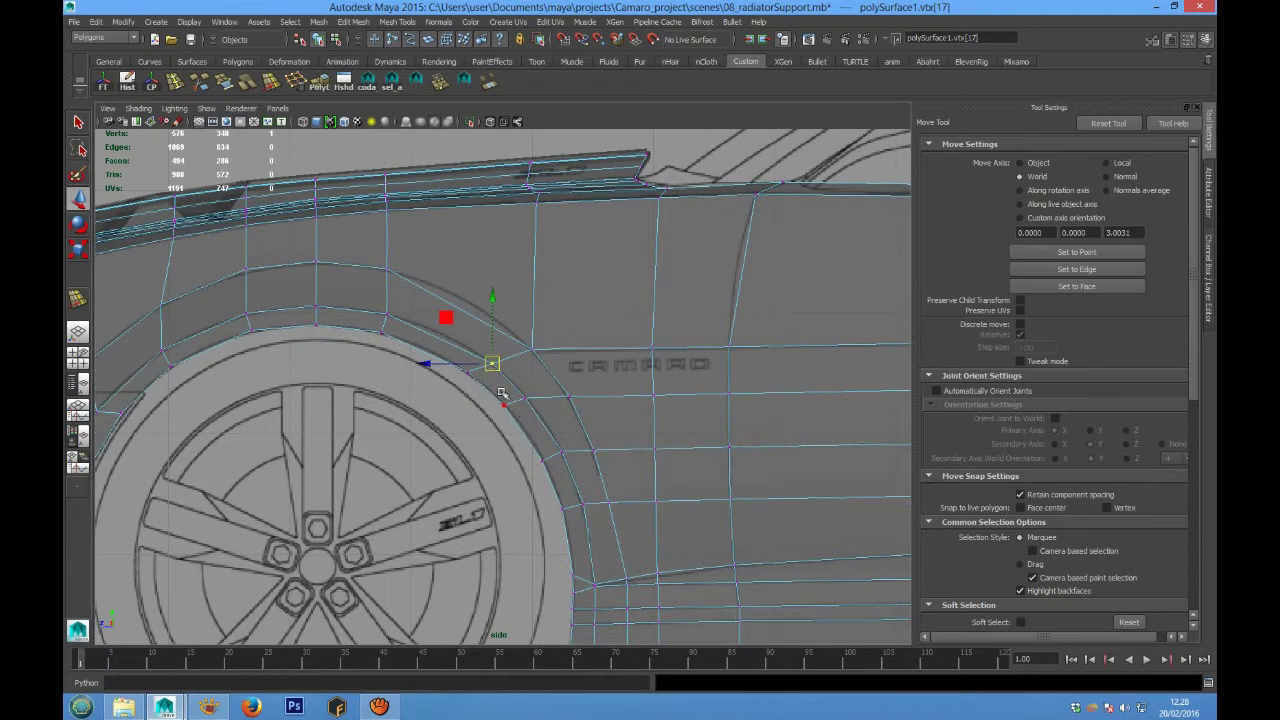
pyautogui.moveTo(494, 388); pyautogui.dragTo(556, 438)
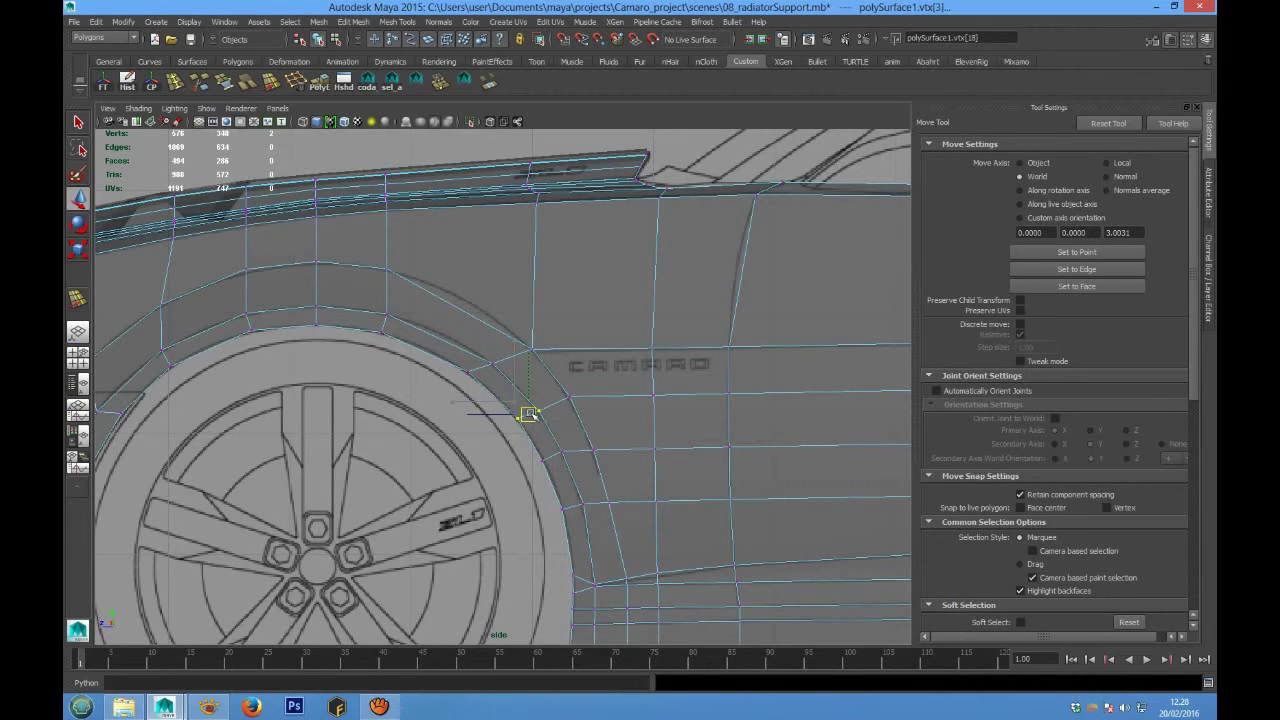
pyautogui.moveTo(530, 413); pyautogui.dragTo(529, 409)
pyautogui.keyDown('alt'); pyautogui.moveTo(529, 401); pyautogui.dragTo(646, 512, button='middle'); pyautogui.keyUp('alt')
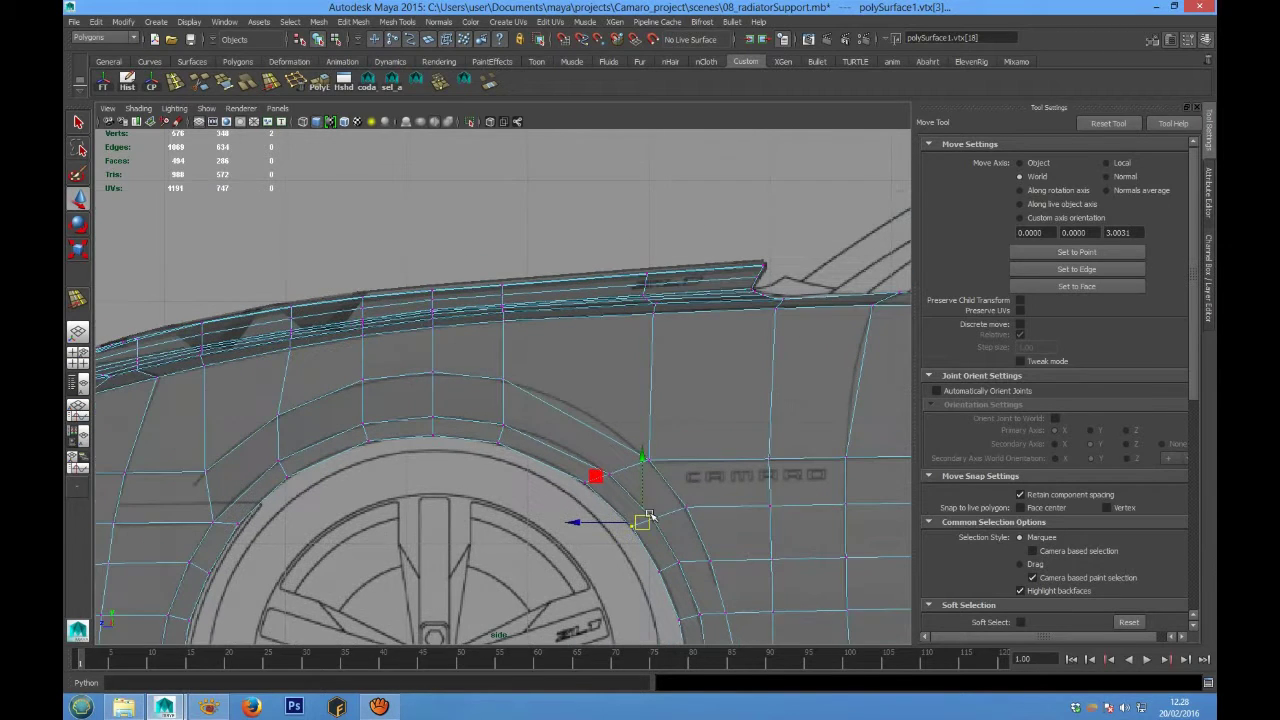
# Insert an edge loop through the wide fender span above the rear half of the wheel arch
pyautogui.keyDown('alt'); pyautogui.moveTo(520, 422); pyautogui.dragTo(520, 435, button='middle'); pyautogui.keyUp('alt')
pyautogui.moveTo(545, 420); pyautogui.dragTo(597, 374, button='right')
pyautogui.click(566, 397)
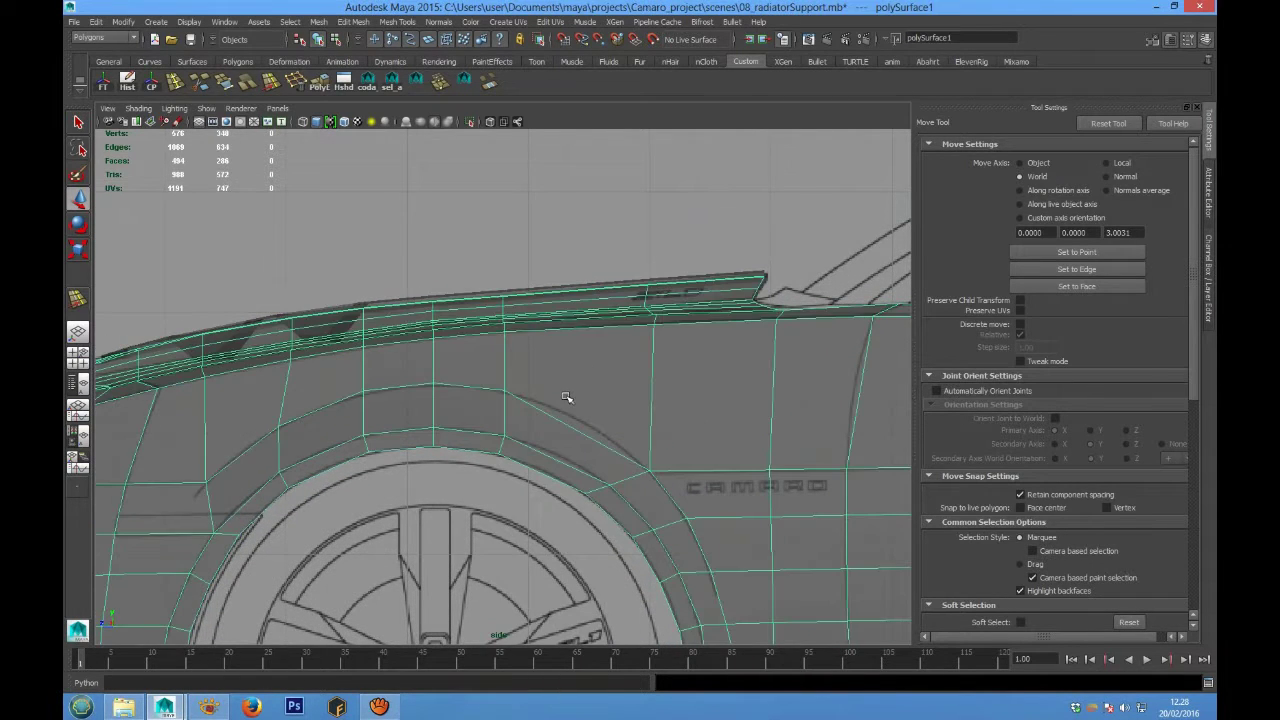
pyautogui.keyDown('alt'); pyautogui.moveTo(564, 400); pyautogui.dragTo(562, 429, button='middle'); pyautogui.keyUp('alt')
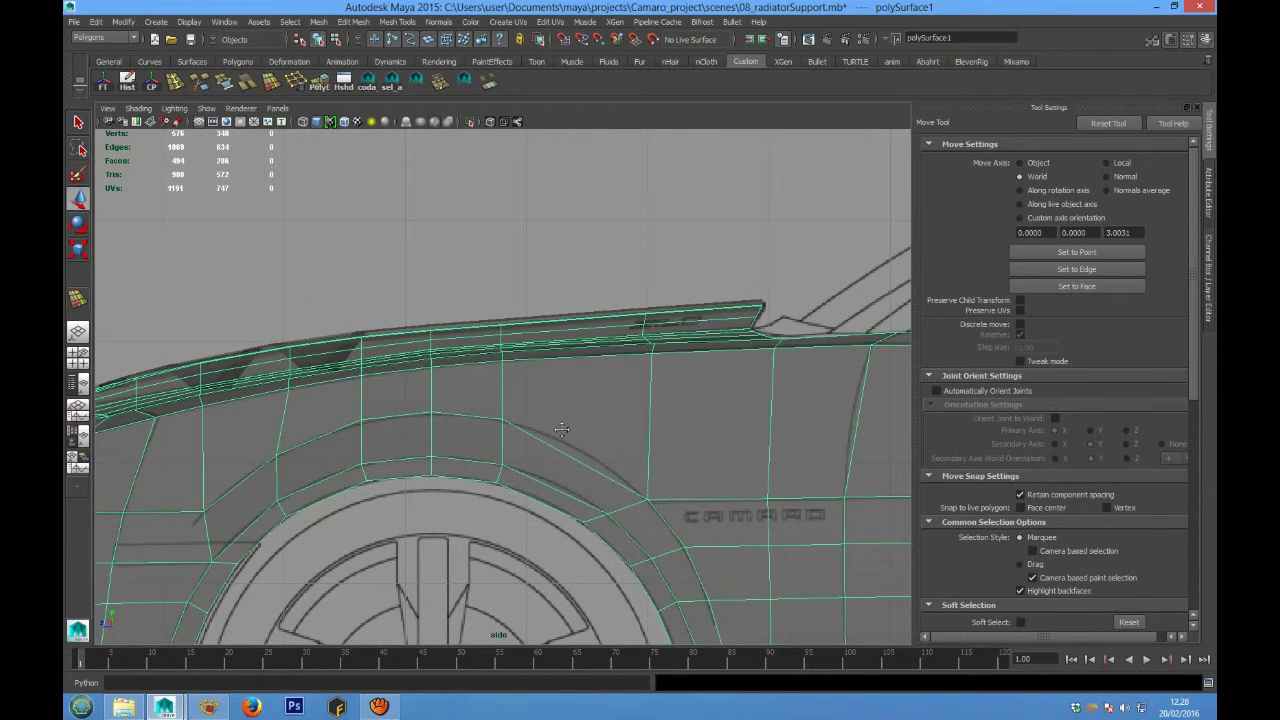
pyautogui.click(178, 86)
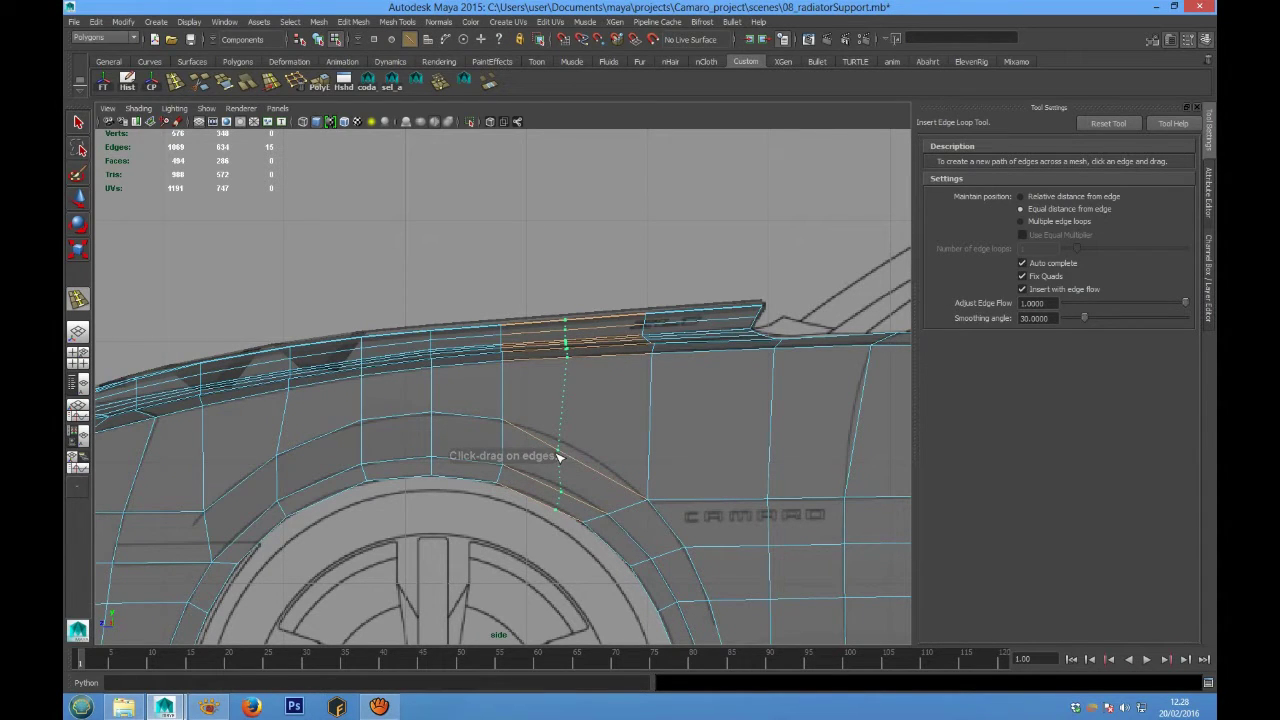
pyautogui.click(559, 457)
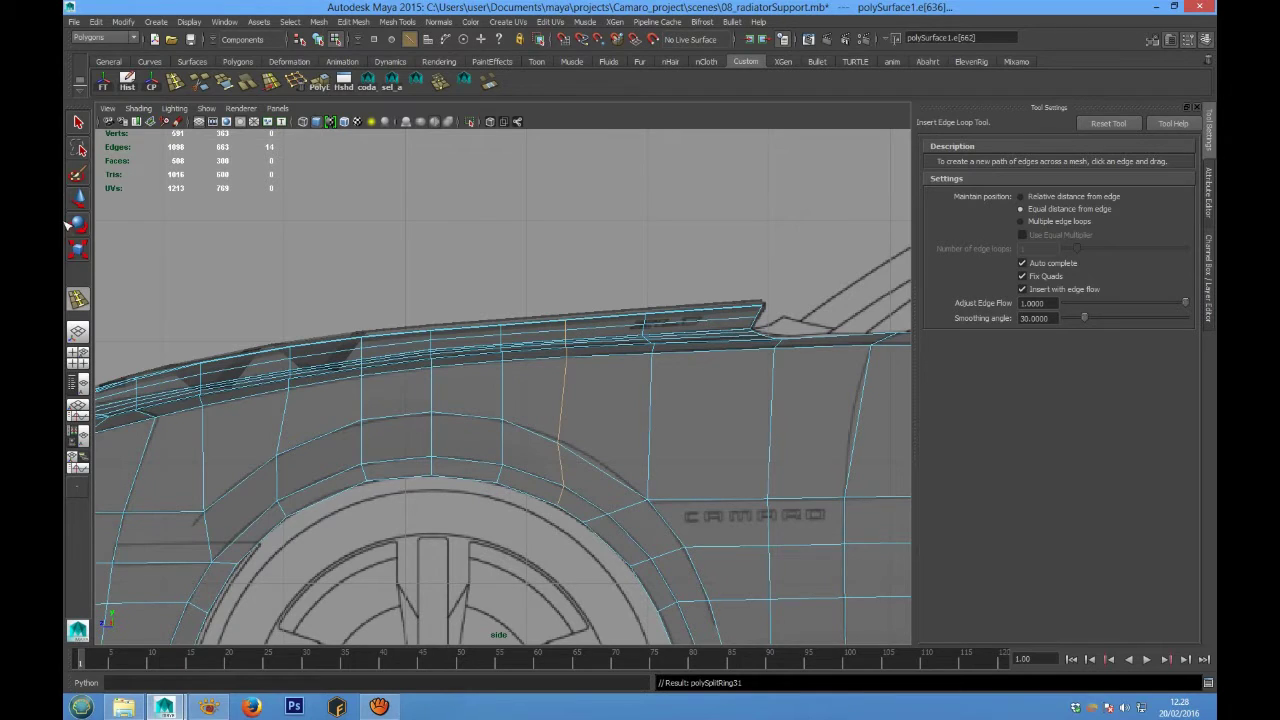
# Move the inserted loop's outer-arch vertex rearward onto the blueprint curve and even out the neighbouring vertices along the wheel opening
pyautogui.click(79, 124)
pyautogui.moveTo(563, 394); pyautogui.dragTo(503, 392, button='right')
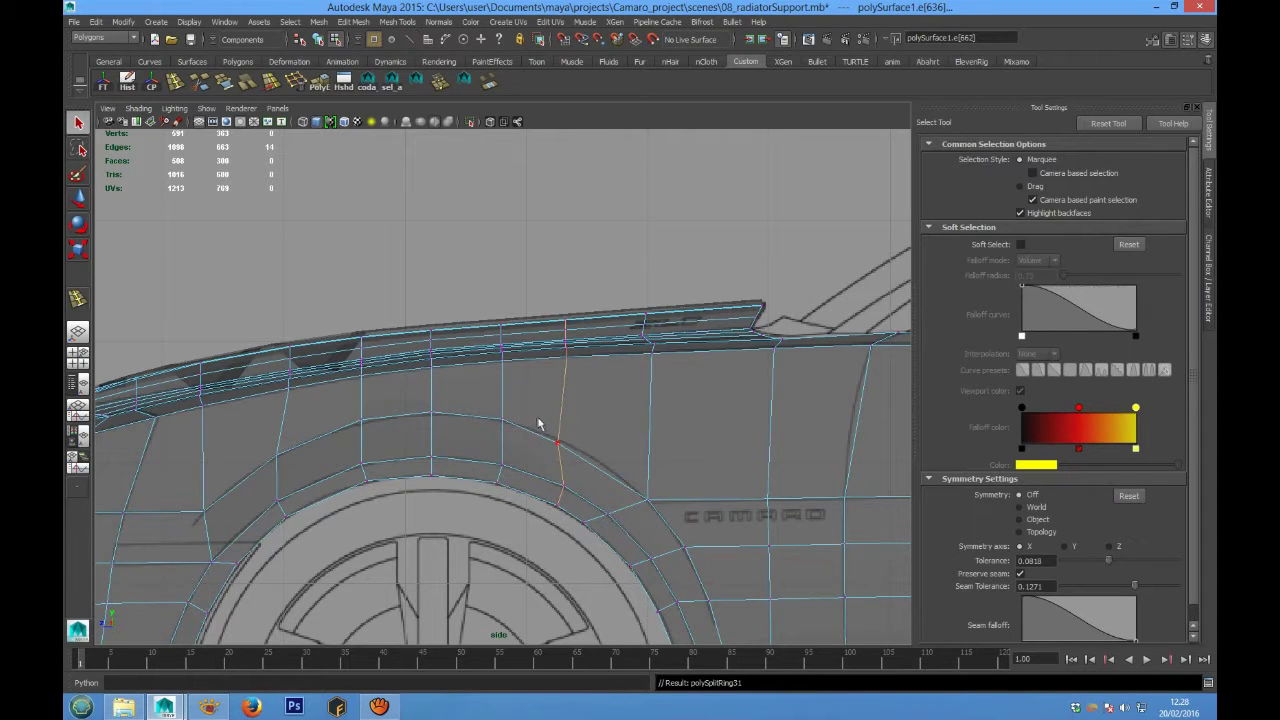
pyautogui.moveTo(540, 423); pyautogui.dragTo(583, 452)
pyautogui.press('w')
pyautogui.keyDown('alt'); pyautogui.moveTo(585, 517); pyautogui.dragTo(560, 470, button='middle'); pyautogui.keyUp('alt')
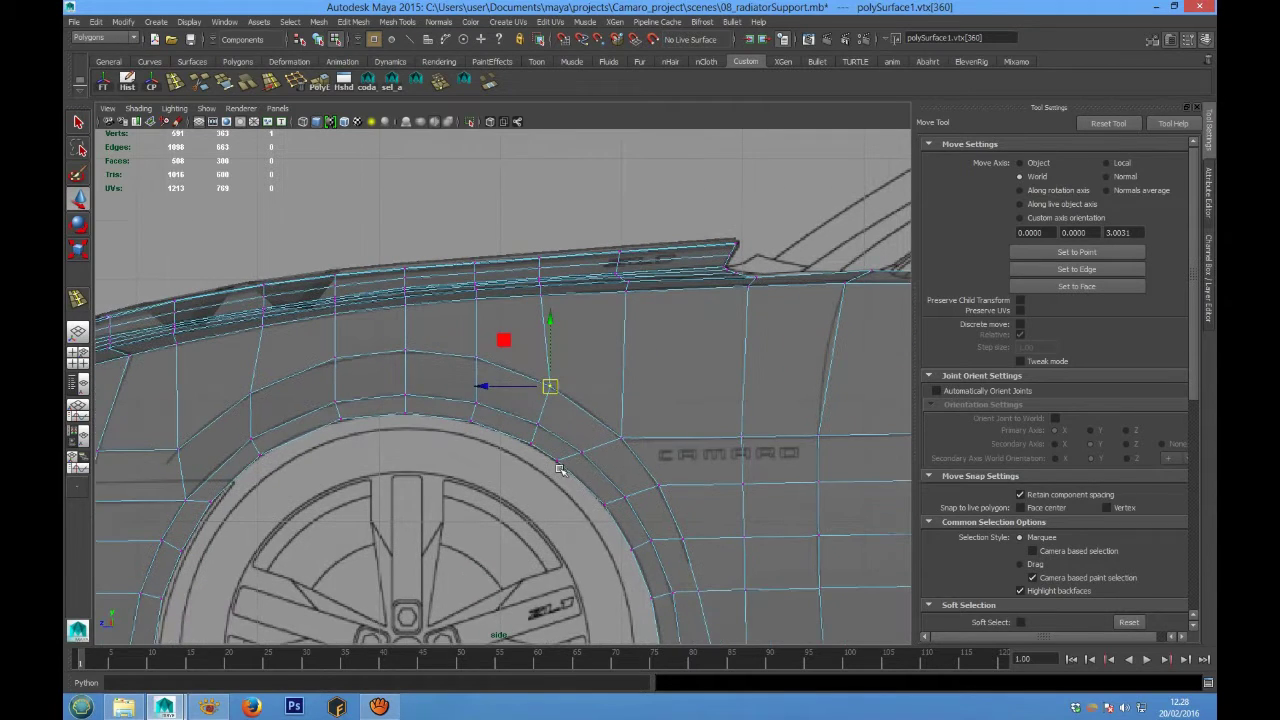
pyautogui.moveTo(527, 418); pyautogui.dragTo(575, 472)
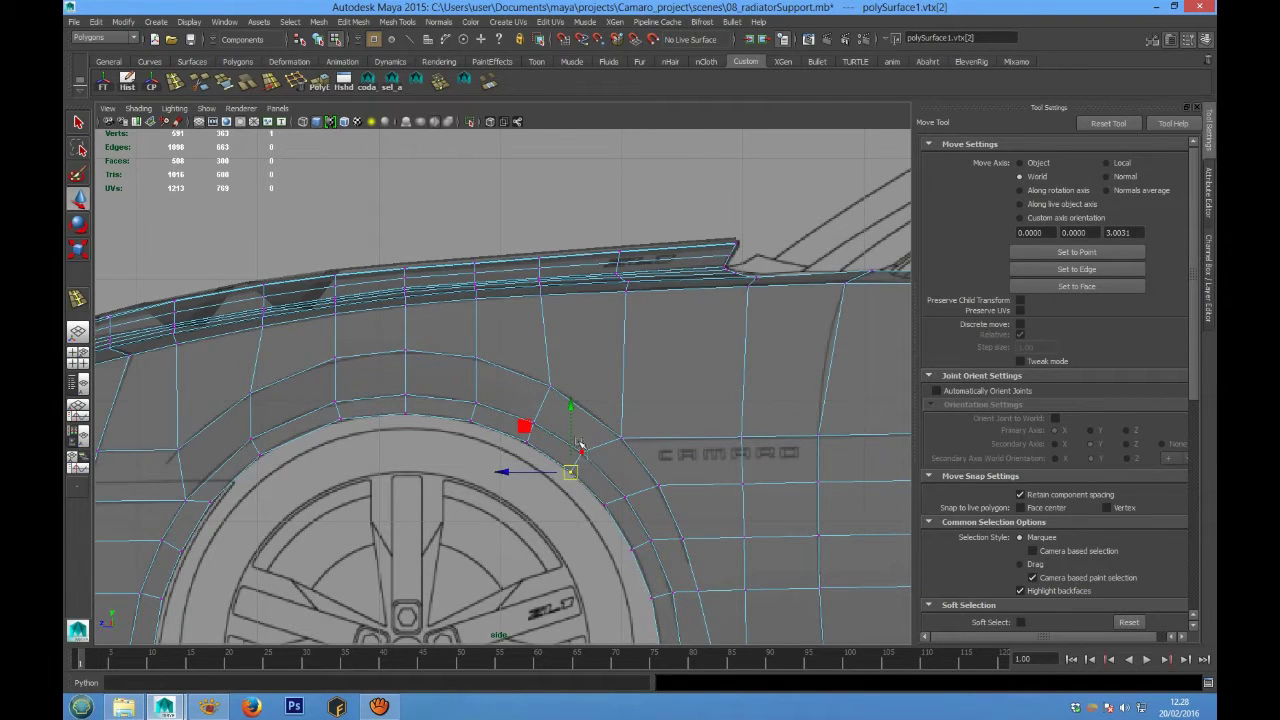
pyautogui.click(581, 447)
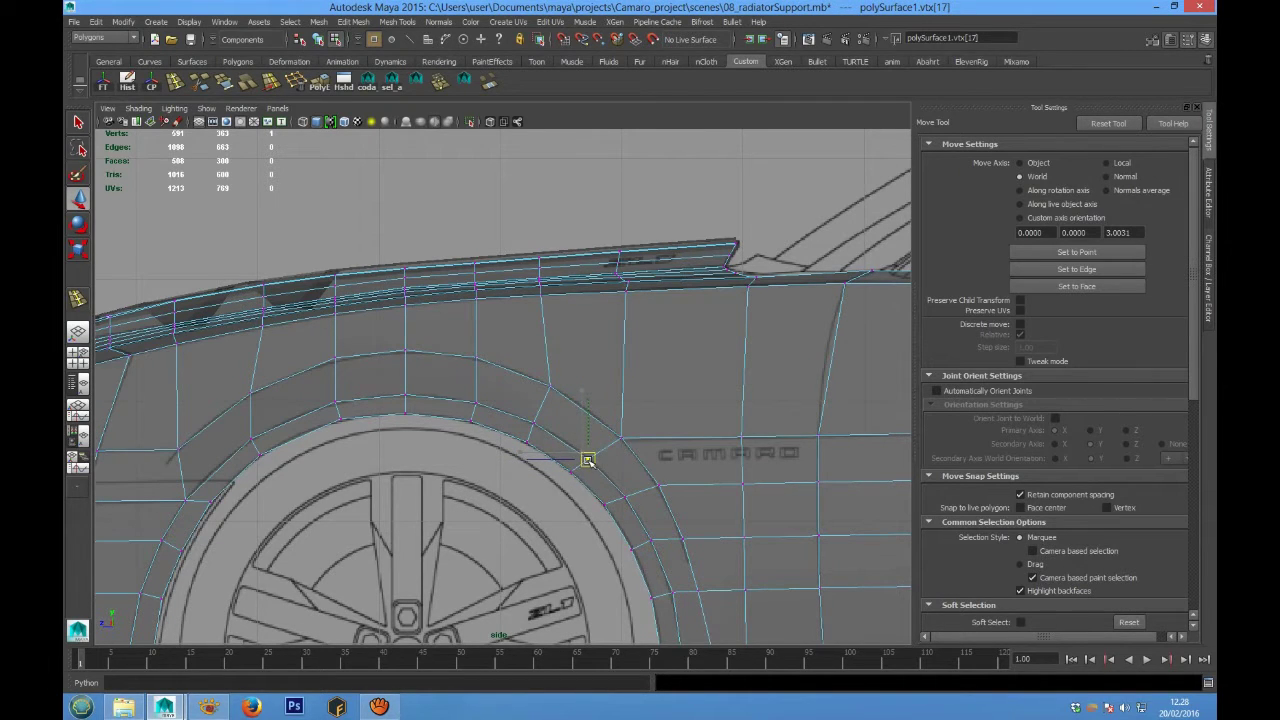
# Adjust the height of the two outer-arch vertices above the wheel to match the blueprint arch line
pyautogui.keyDown('alt'); pyautogui.moveTo(590, 462); pyautogui.dragTo(740, 531, button='middle'); pyautogui.keyUp('alt')
pyautogui.scroll(3, 450, 480)
pyautogui.keyDown('alt'); pyautogui.moveTo(451, 479); pyautogui.dragTo(459, 414, button='middle'); pyautogui.keyUp('alt')
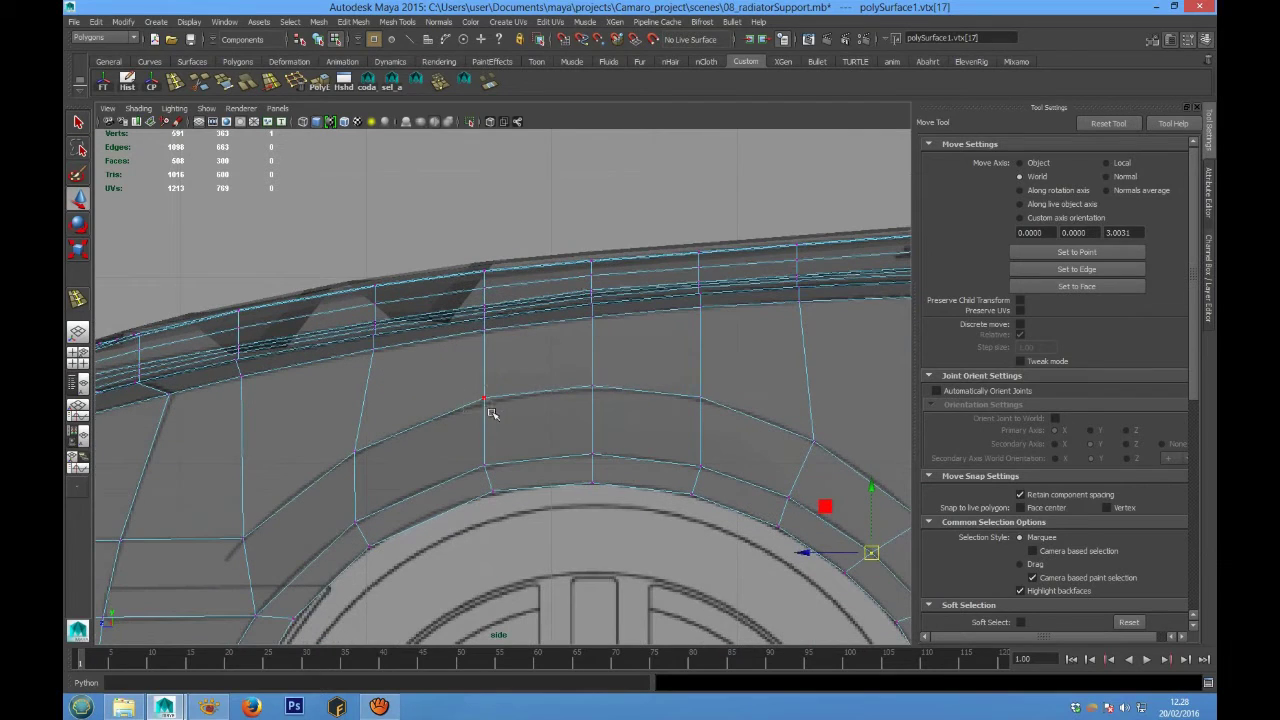
pyautogui.click(485, 401)
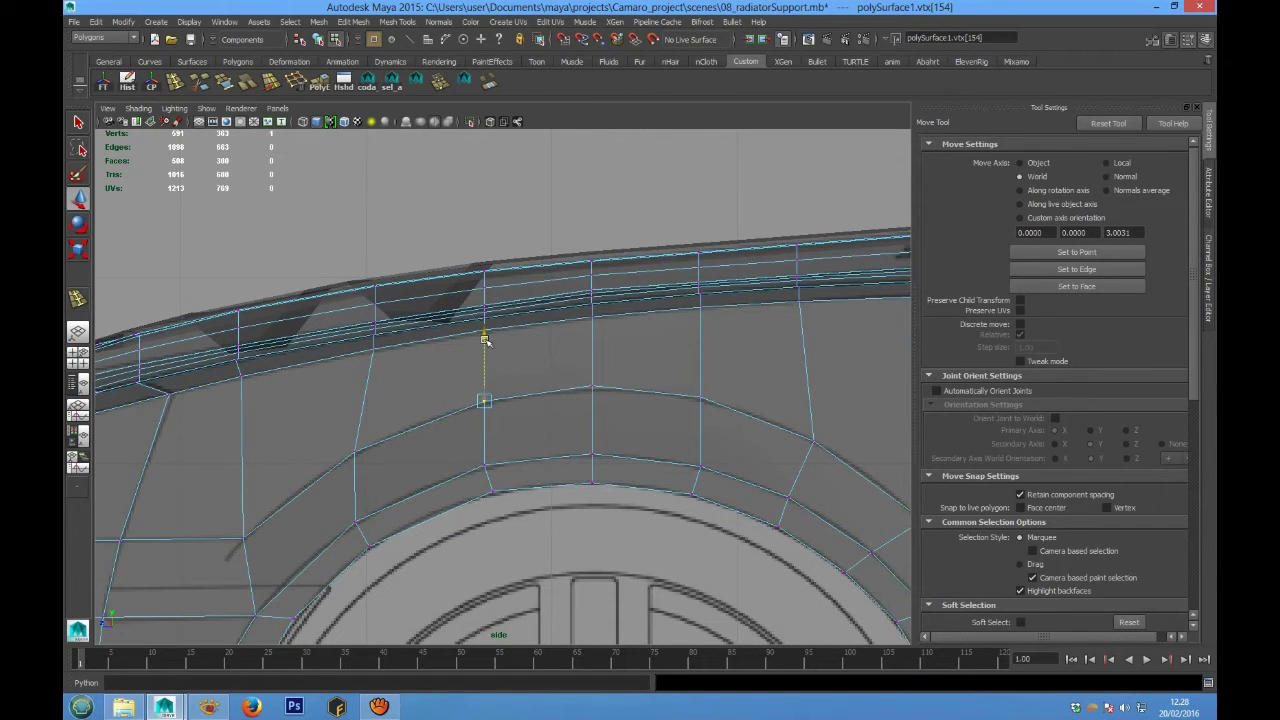
pyautogui.keyDown('alt'); pyautogui.moveTo(643, 420); pyautogui.dragTo(570, 417, button='middle'); pyautogui.keyUp('alt')
pyautogui.click(522, 388)
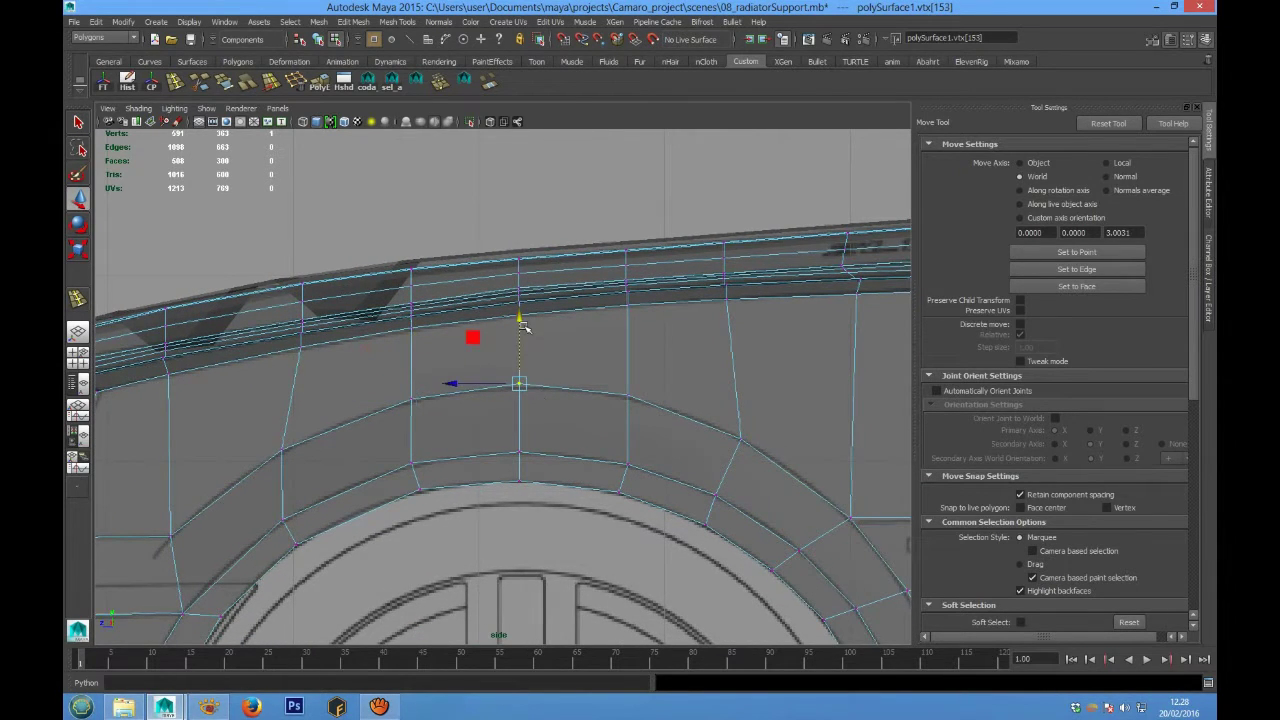
pyautogui.moveTo(520, 322)
pyautogui.keyDown('alt'); pyautogui.mouseDown(button='middle')
pyautogui.moveTo(314, 245)
pyautogui.moveTo(336, 372)
pyautogui.mouseUp(button='middle'); pyautogui.keyUp('alt')
# Slide the fender edge loop above the rear of the wheel arch toward the windshield, leaving one edge of it out of the selection
pyautogui.moveTo(541, 320); pyautogui.dragTo(543, 284, button='right')
pyautogui.scroll(-6, 672, 416)
pyautogui.keyDown('alt'); pyautogui.moveTo(620, 418); pyautogui.dragTo(610, 442, button='middle'); pyautogui.keyUp('alt')
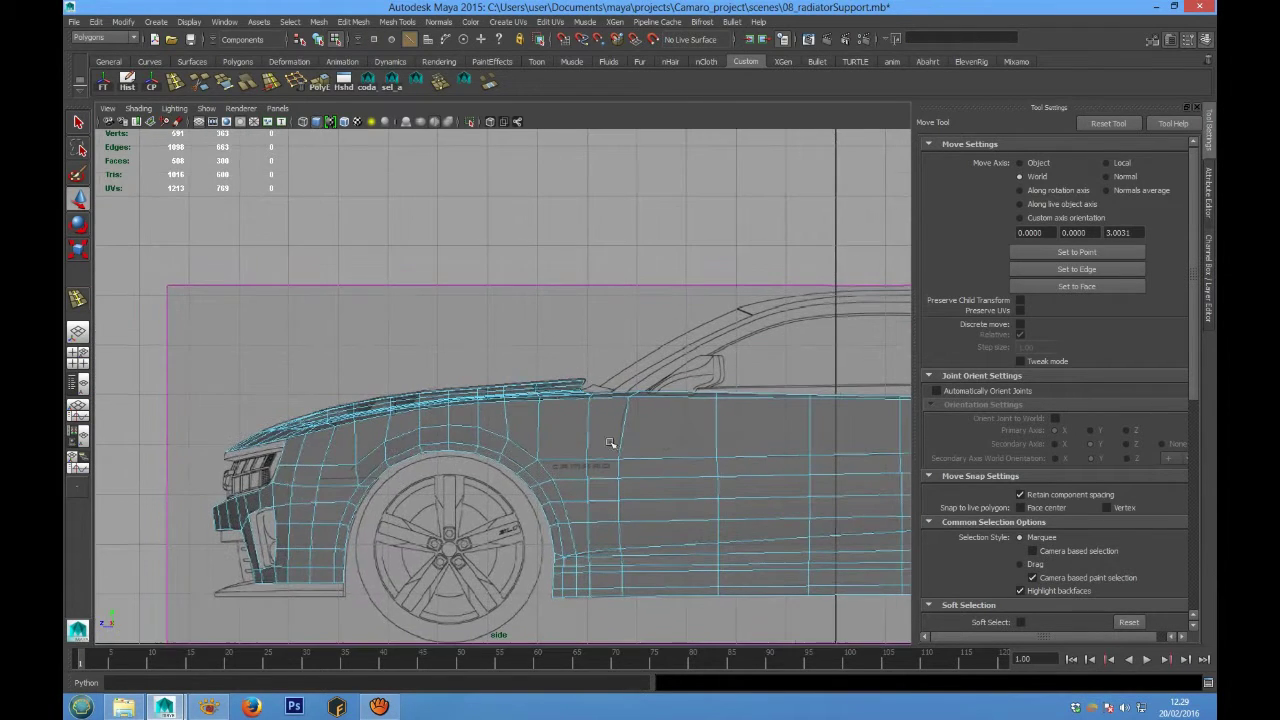
pyautogui.doubleClick(539, 428)
pyautogui.scroll(3, 540, 421)
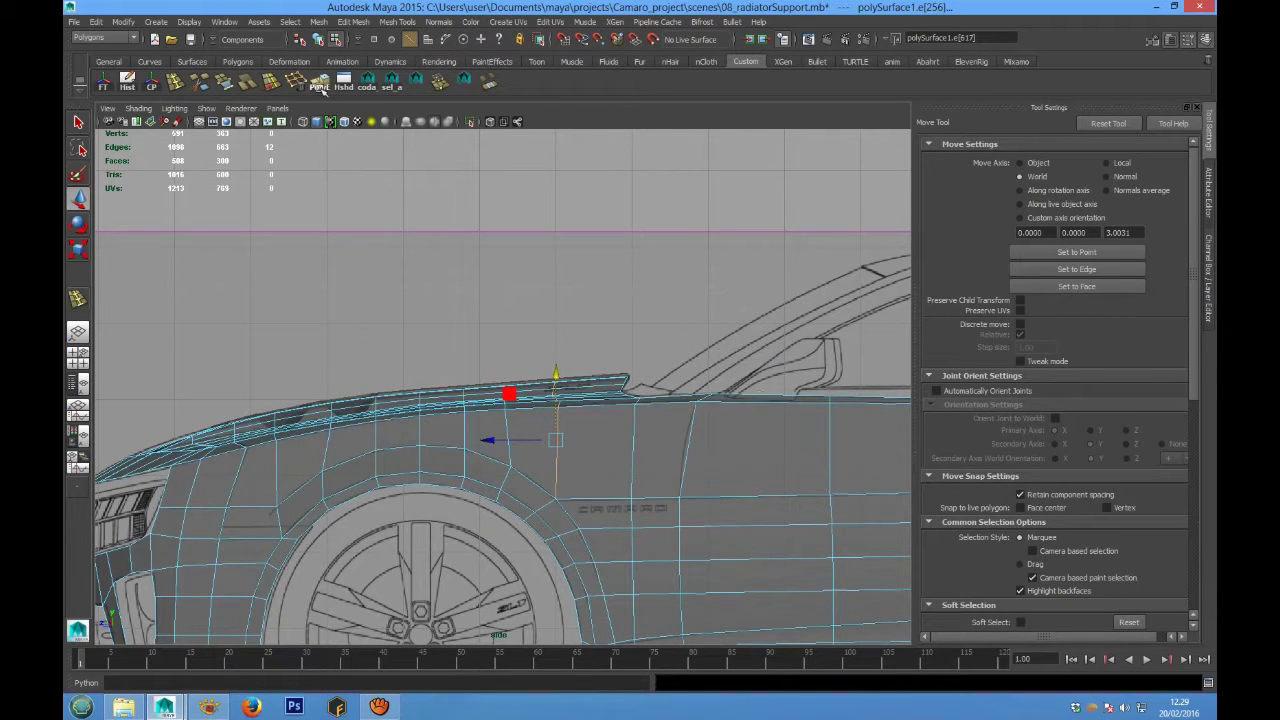
pyautogui.click(269, 85)
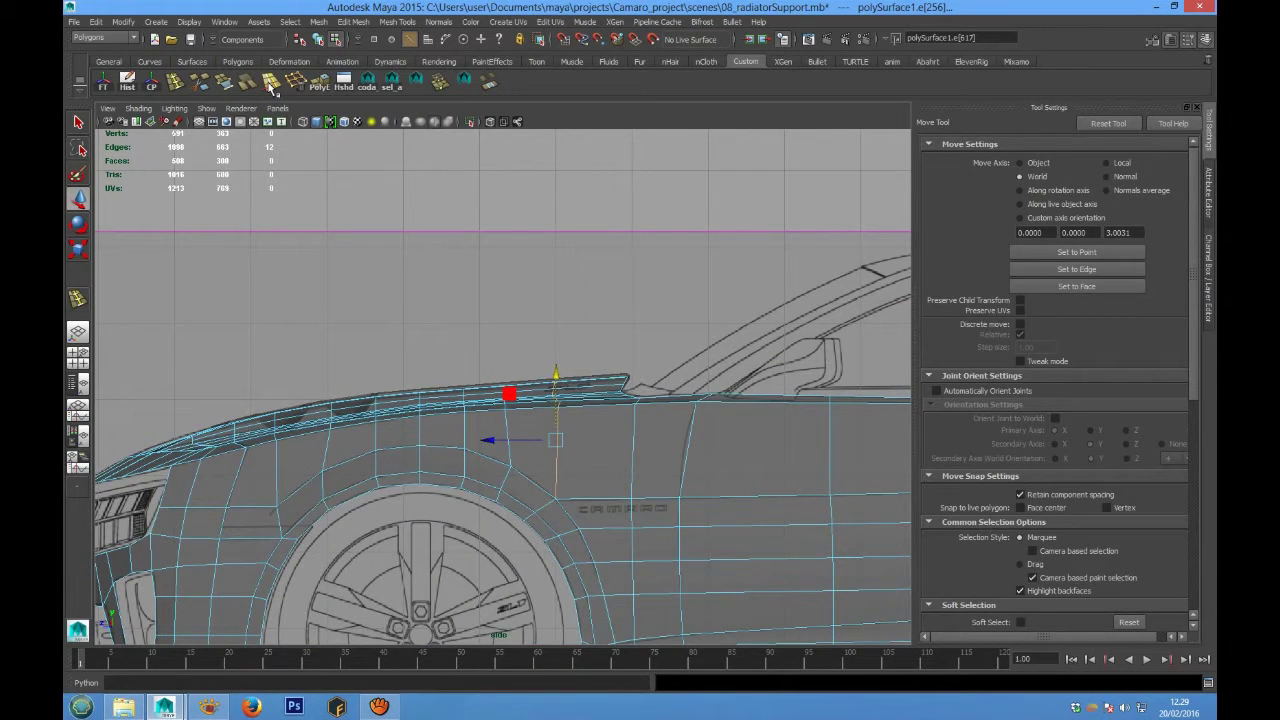
pyautogui.keyDown('ctrl'); pyautogui.click(550, 403); pyautogui.keyUp('ctrl')
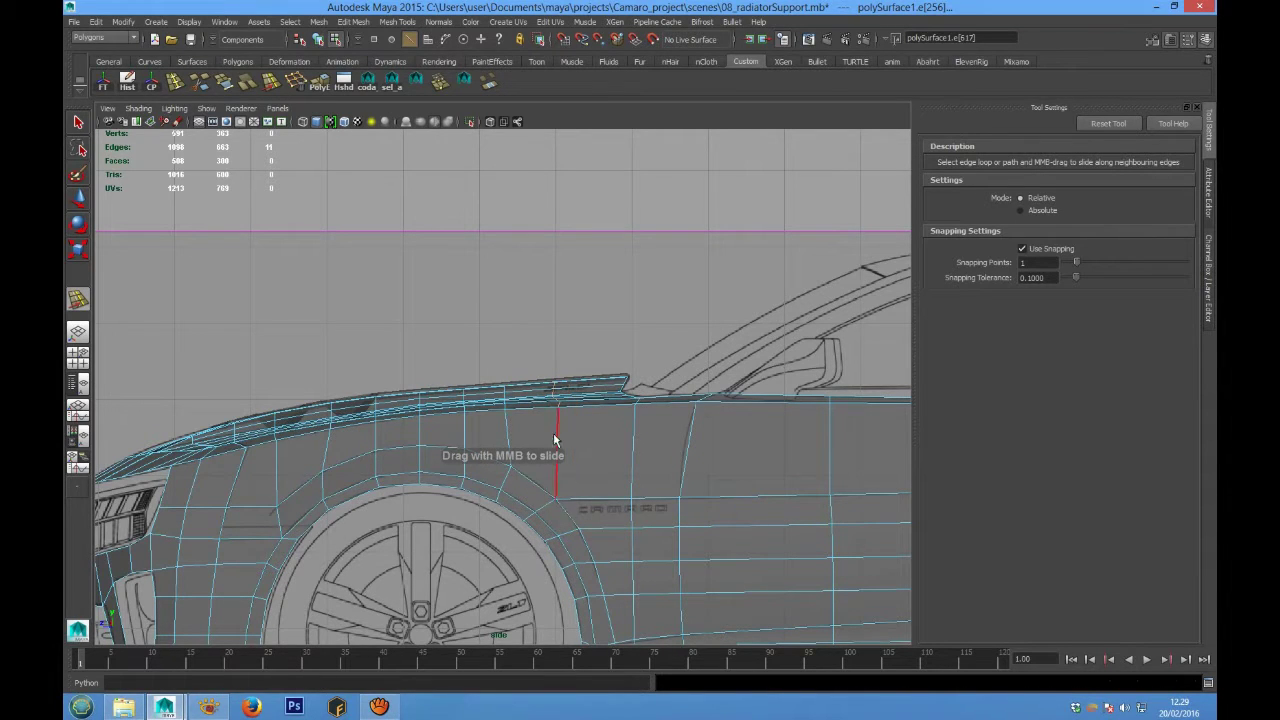
pyautogui.moveTo(597, 384); pyautogui.dragTo(601, 383, button='middle')
# Slide the neighbouring edge loop just ahead of it slightly rearward to even out the fender spacing
pyautogui.doubleClick(506, 425)
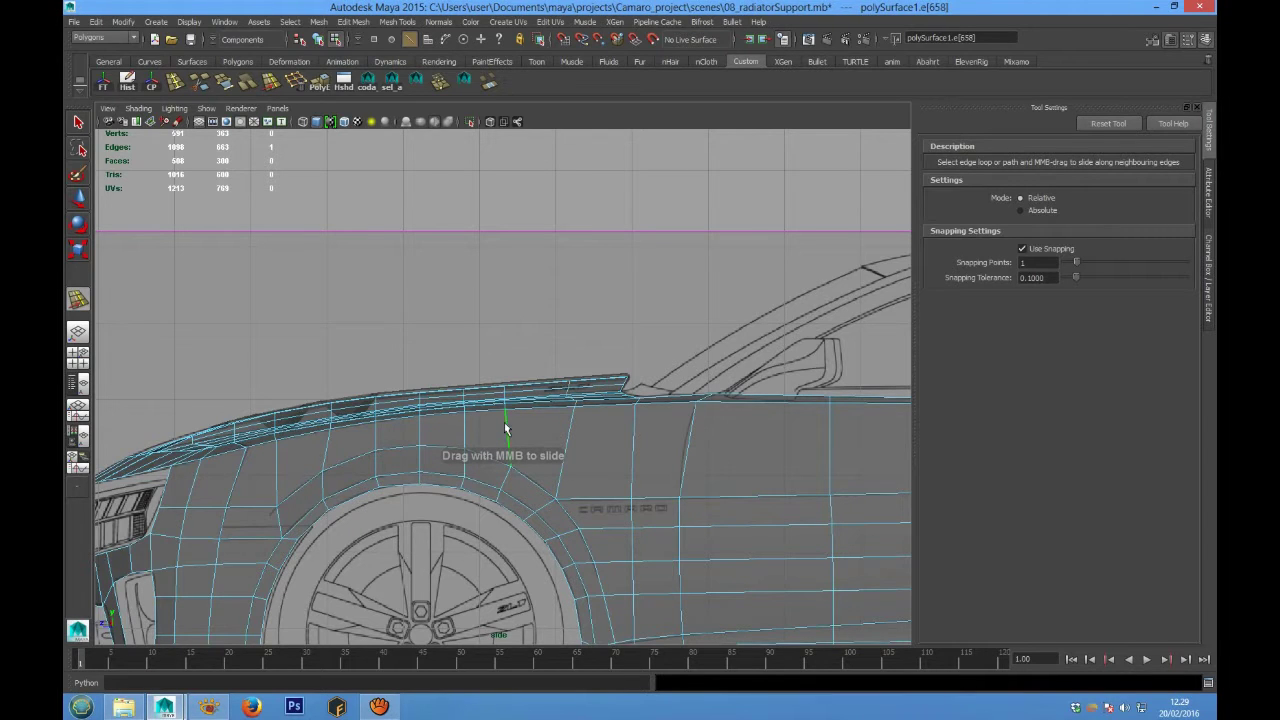
pyautogui.moveTo(566, 314); pyautogui.dragTo(572, 314, button='middle')
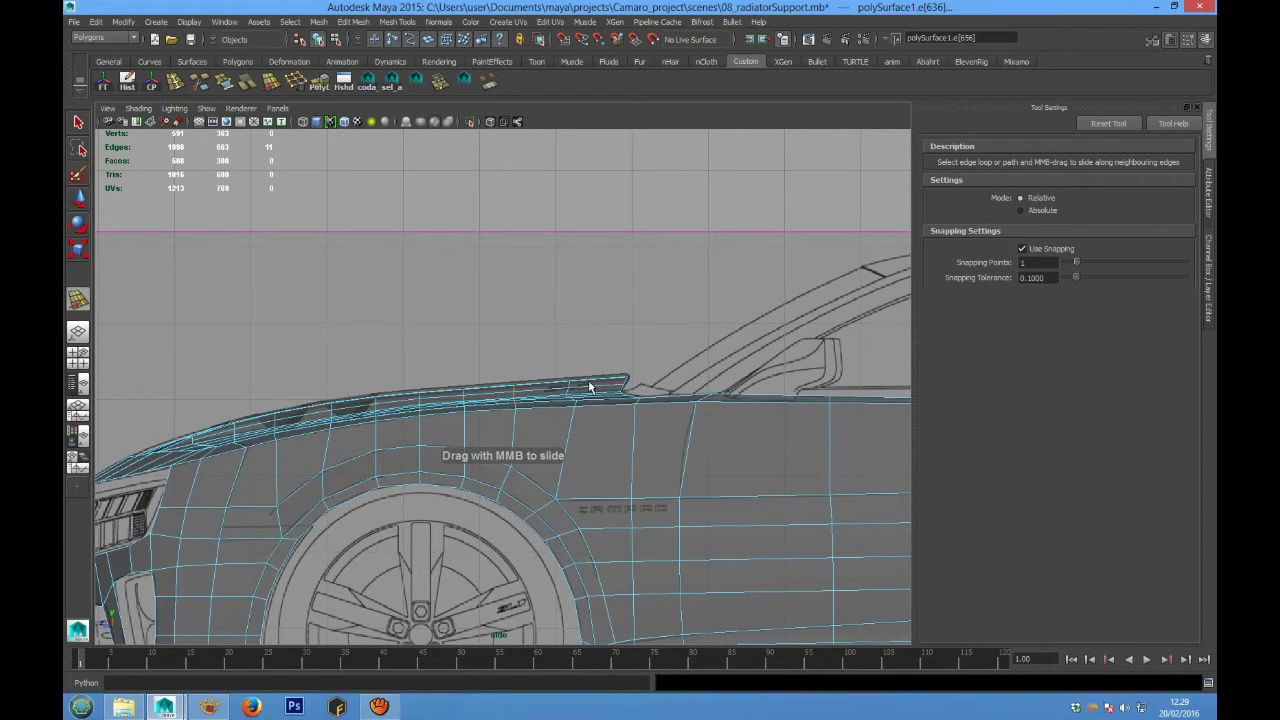
pyautogui.scroll(-5, 548, 461)
pyautogui.scroll(3, 548, 461)
pyautogui.rightClick(530, 405)
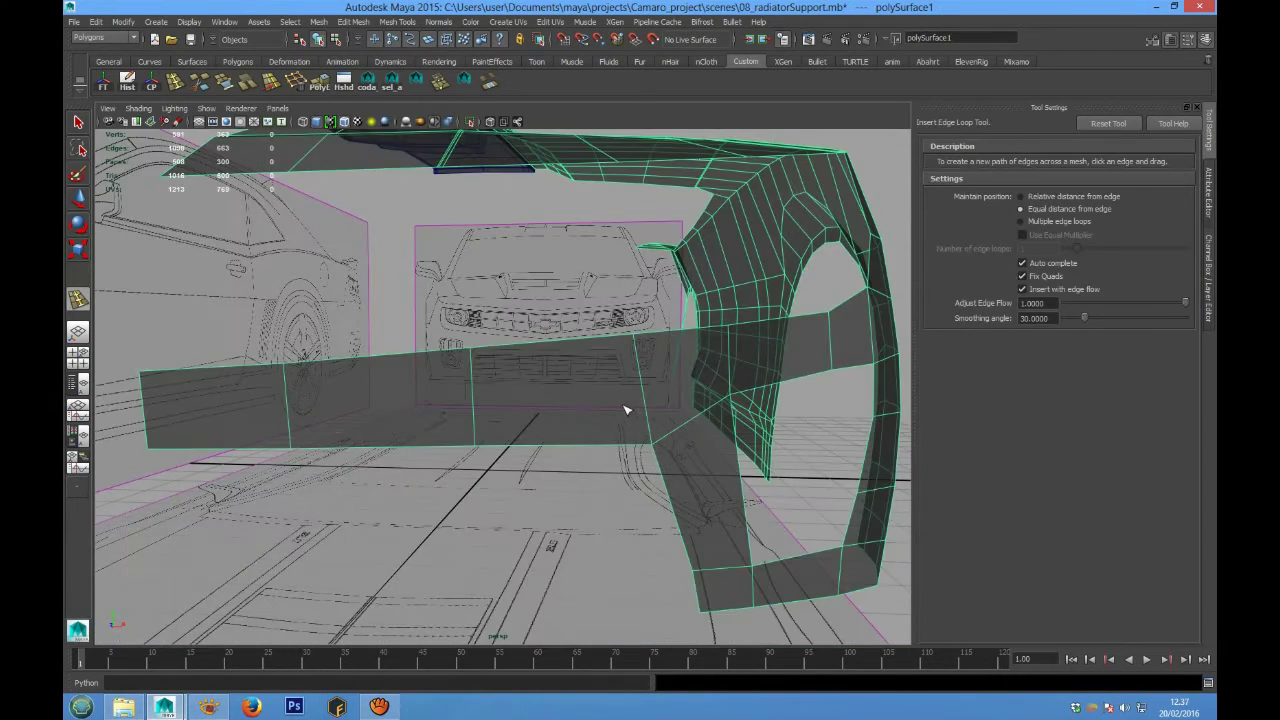
# Cut a new edge row along the front bumper strip from the fog-light opening's upper inner corner to the car's centre edge
pyautogui.press('space')
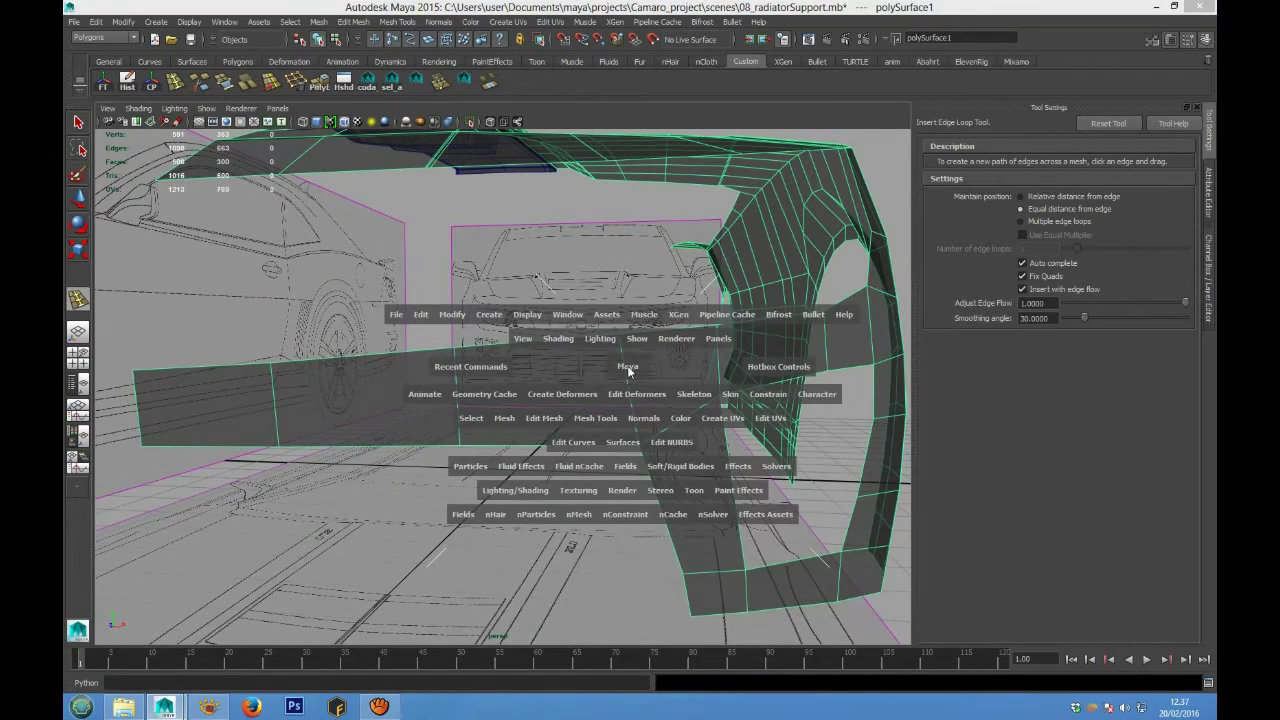
pyautogui.rightClick(616, 379)
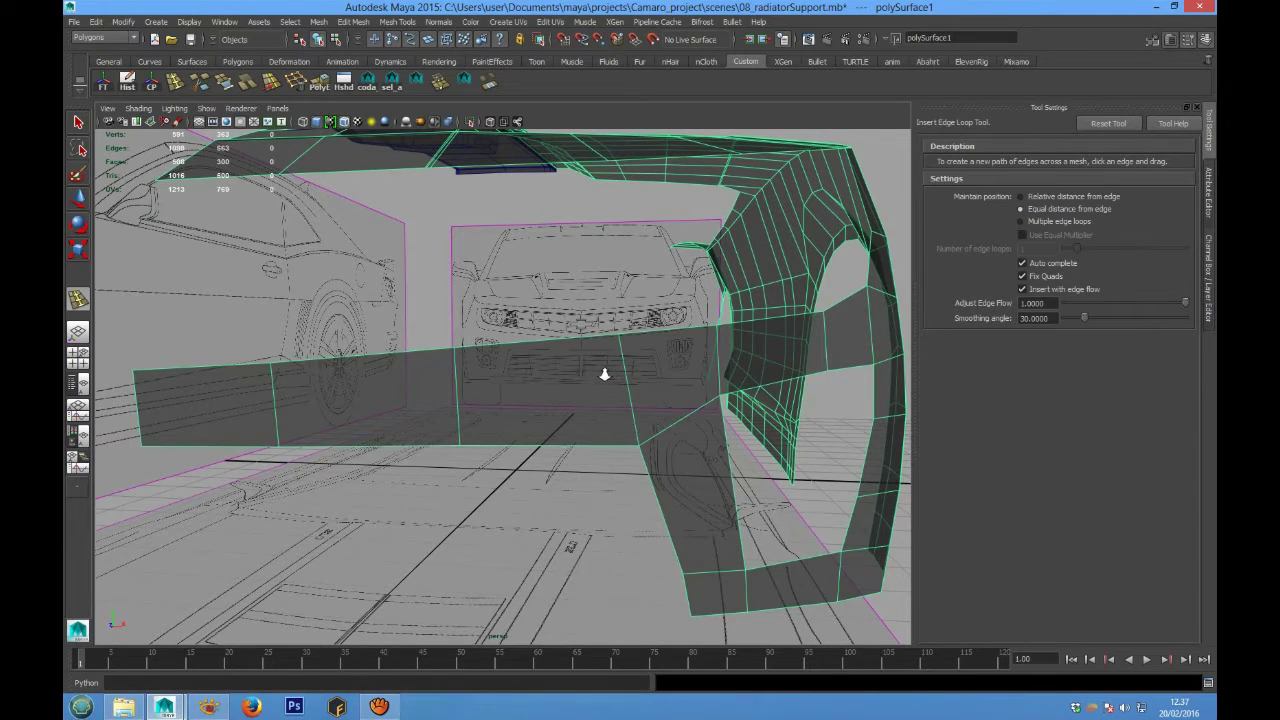
pyautogui.keyDown('shift'); pyautogui.rightClick(604, 374); pyautogui.keyUp('shift')
pyautogui.keyDown('shift'); pyautogui.moveTo(593, 370); pyautogui.dragTo(550, 369, button='right'); pyautogui.keyUp('shift')
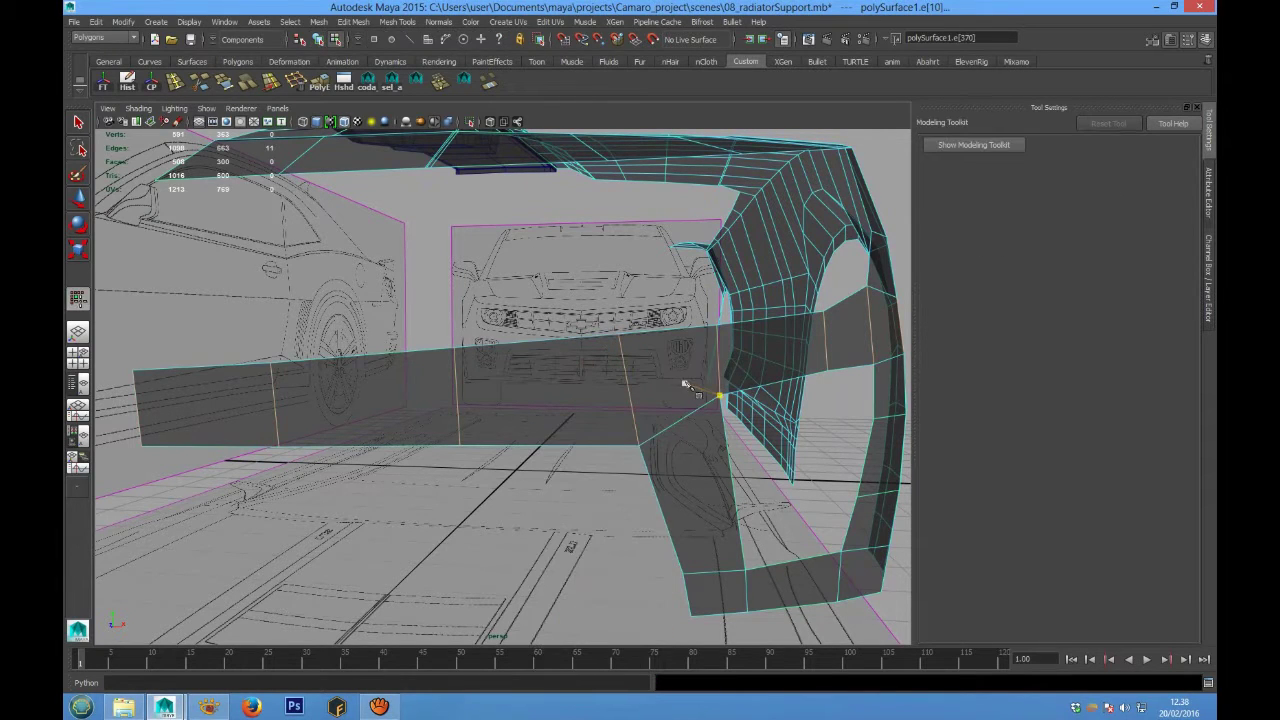
pyautogui.click(720, 397)
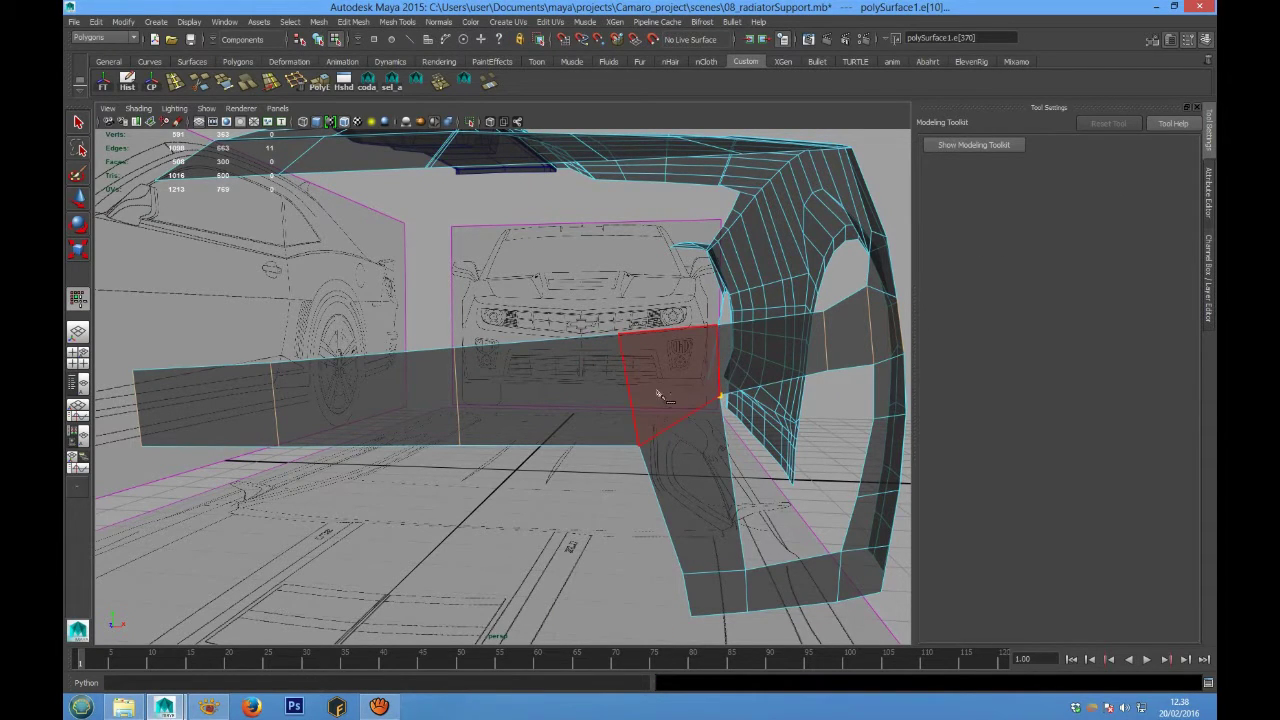
pyautogui.click(632, 410)
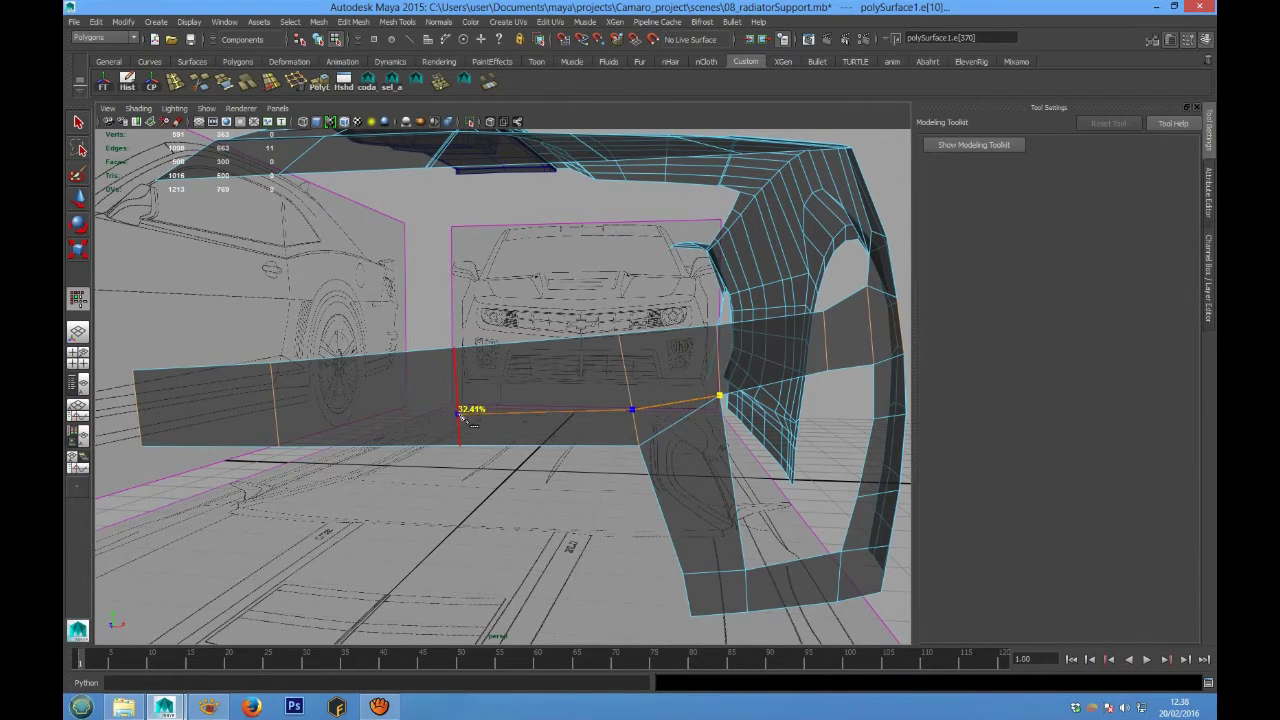
pyautogui.click(457, 413)
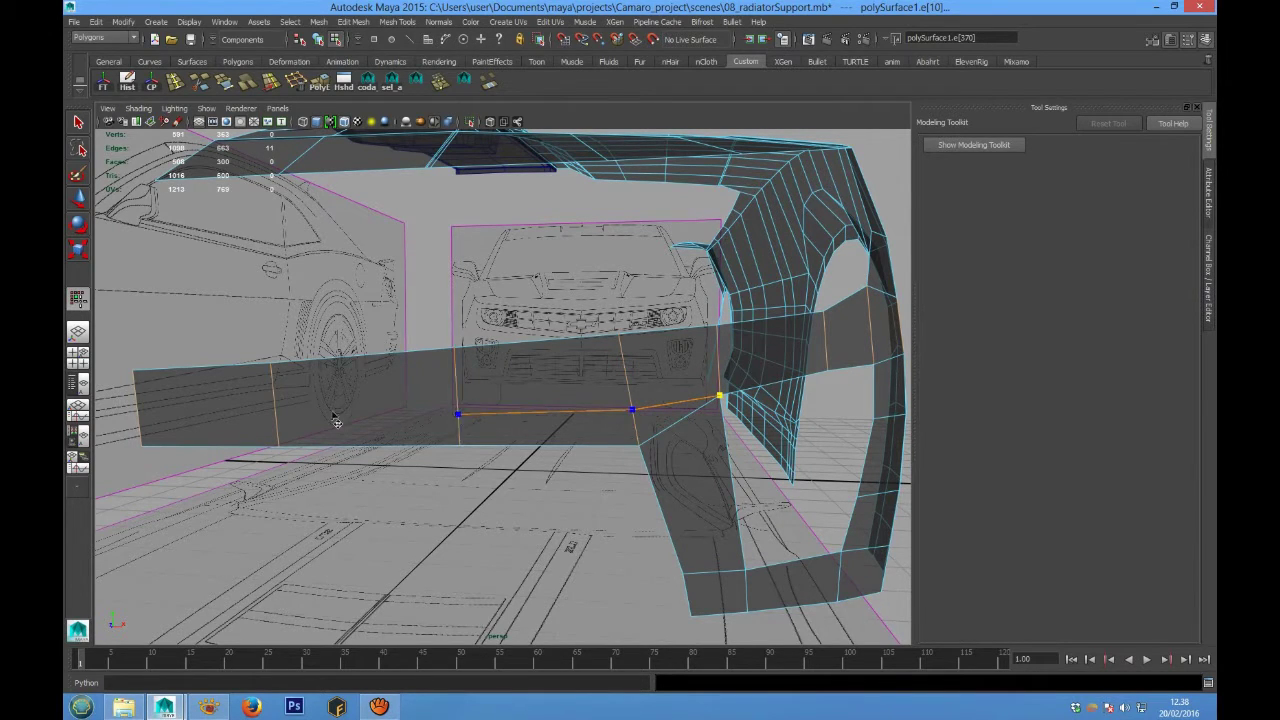
pyautogui.click(277, 420)
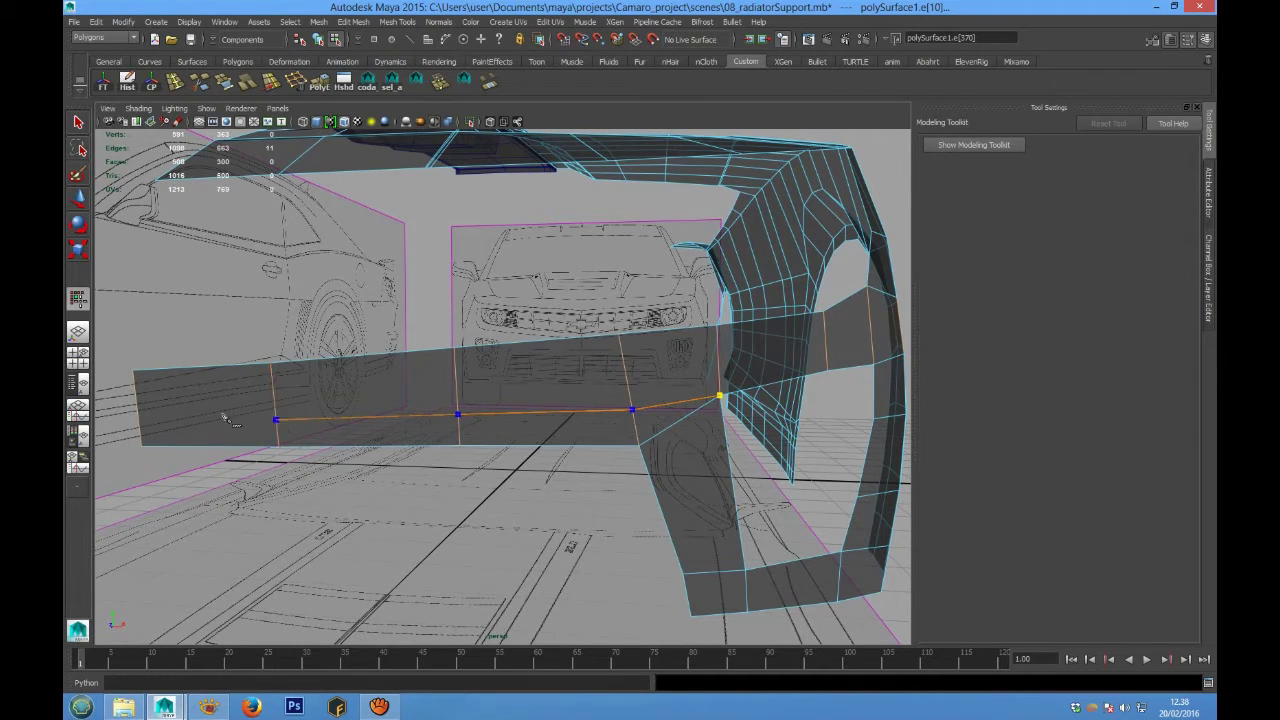
pyautogui.click(140, 426)
pyautogui.rightClick(232, 393)
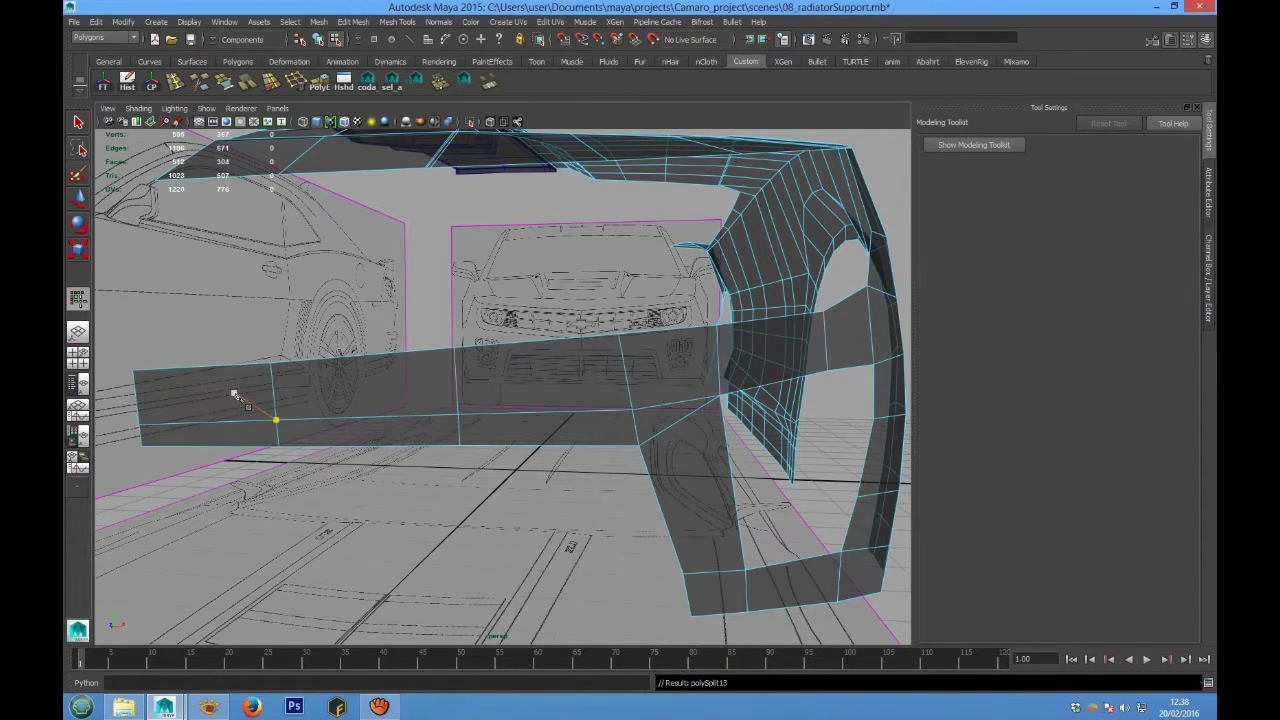
# Delete the diagonal edge between the lower grille's corner and the fog-light opening's upper inner corner
pyautogui.scroll(-4, 500, 372)
pyautogui.keyDown('alt'); pyautogui.moveTo(617, 398); pyautogui.dragTo(510, 392); pyautogui.keyUp('alt')
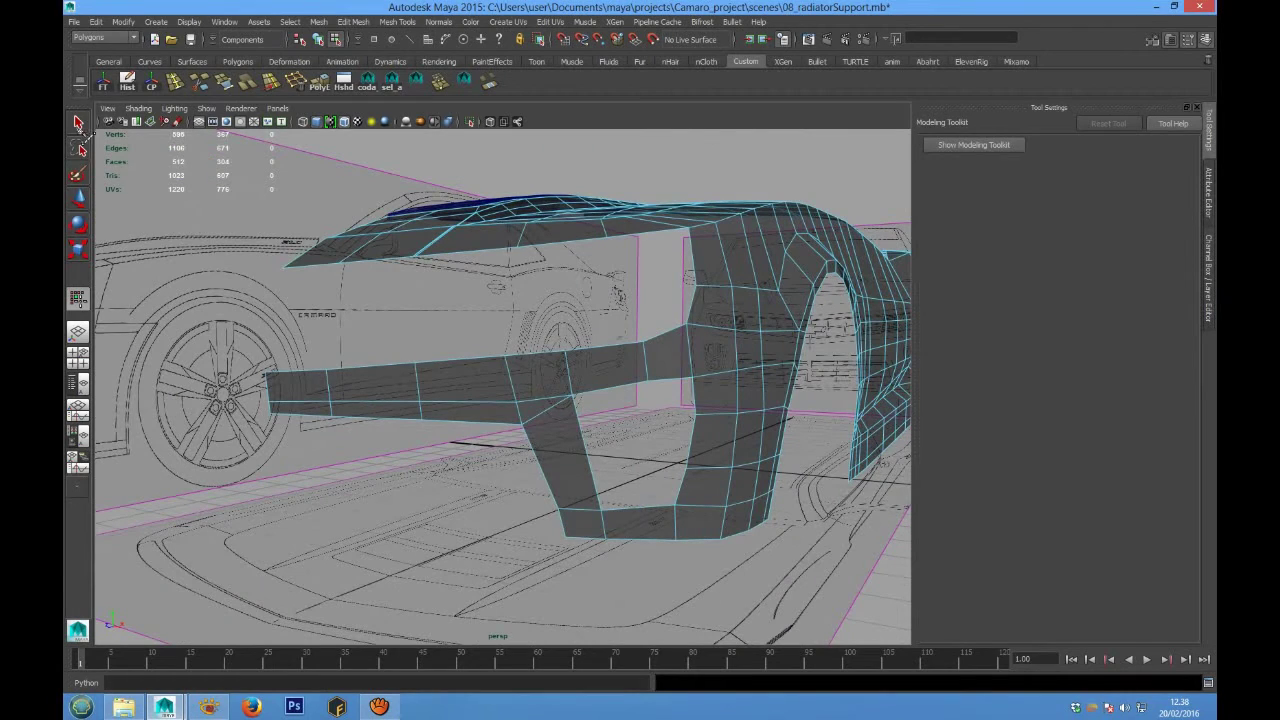
pyautogui.click(79, 122)
pyautogui.rightClick(600, 432)
pyautogui.moveTo(546, 392); pyautogui.dragTo(541, 361, button='right')
pyautogui.click(533, 424)
pyautogui.press('f')
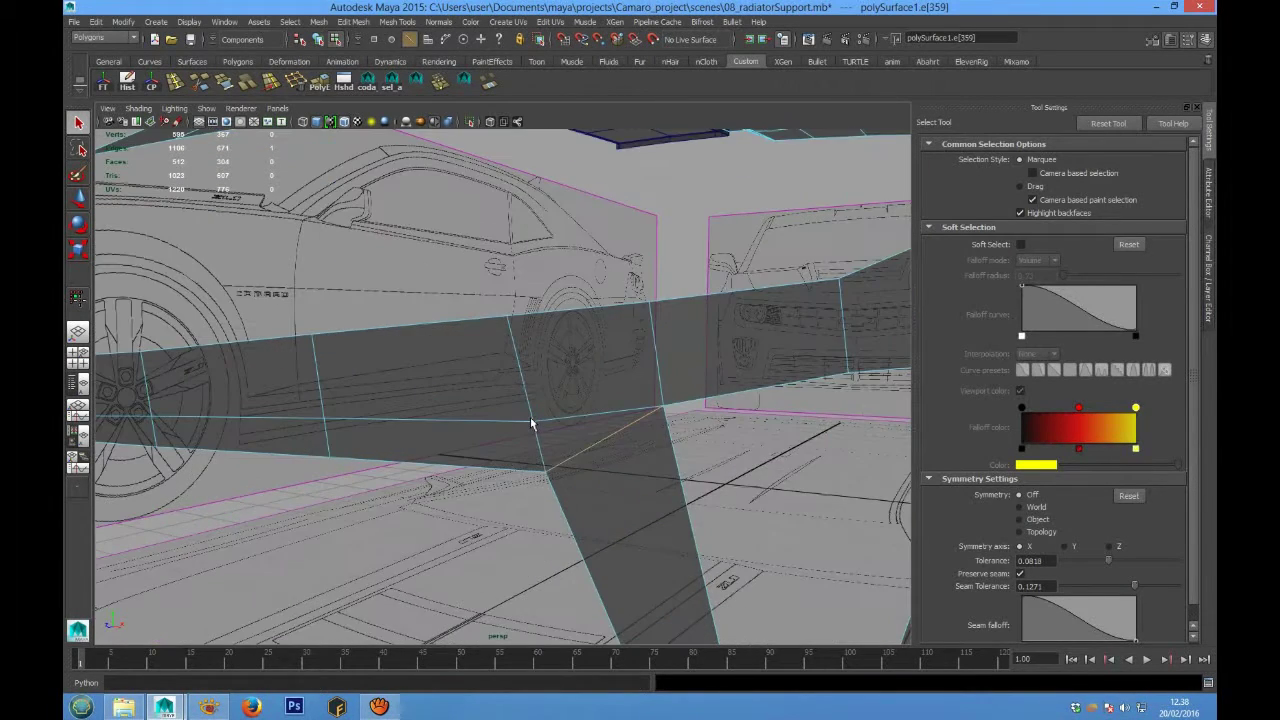
pyautogui.press('space')
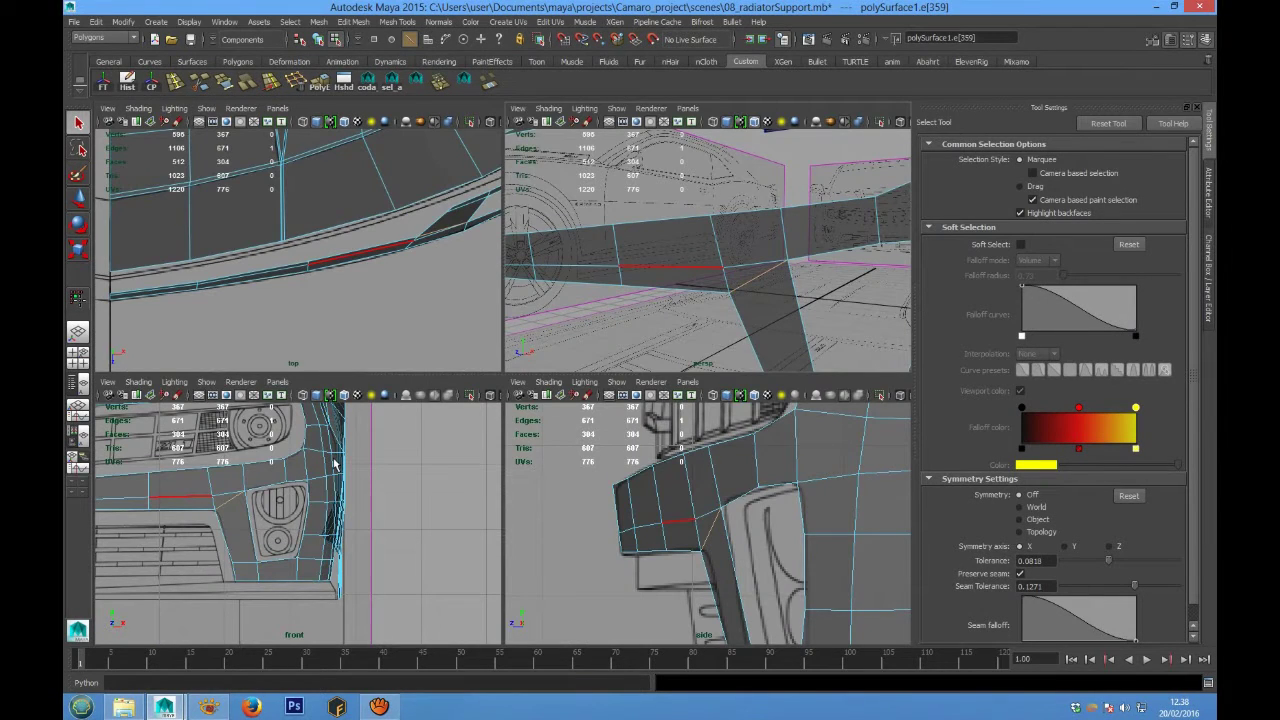
pyautogui.press('space')
pyautogui.keyDown('alt'); pyautogui.moveTo(370, 410); pyautogui.dragTo(578, 400, button='middle'); pyautogui.keyUp('alt')
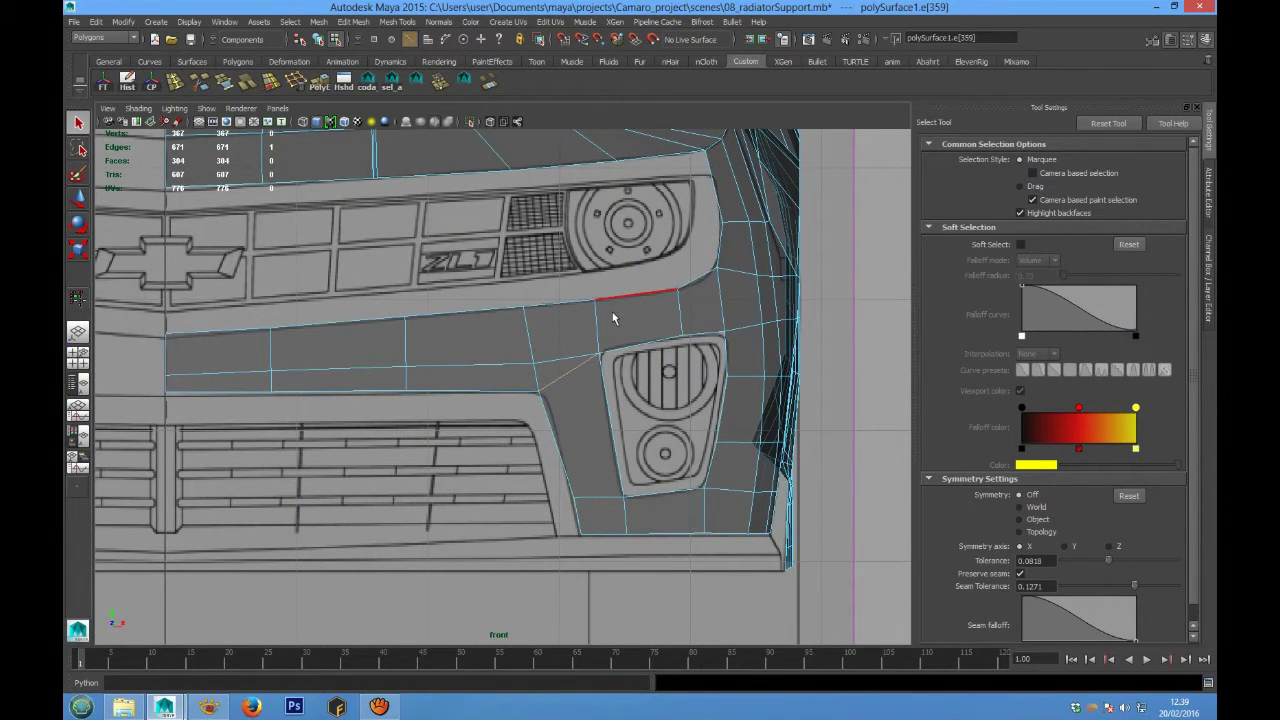
pyautogui.scroll(2, 577, 374)
pyautogui.moveTo(581, 372); pyautogui.dragTo(585, 337, button='right')
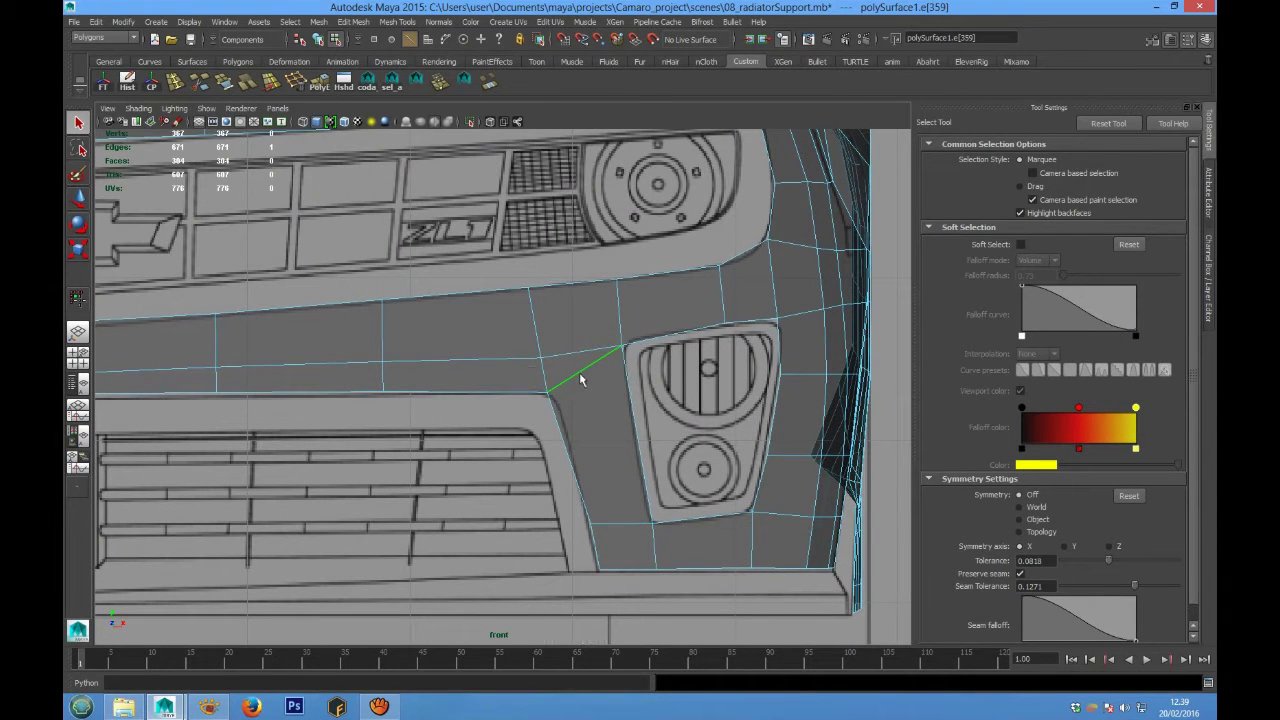
pyautogui.click(297, 83)
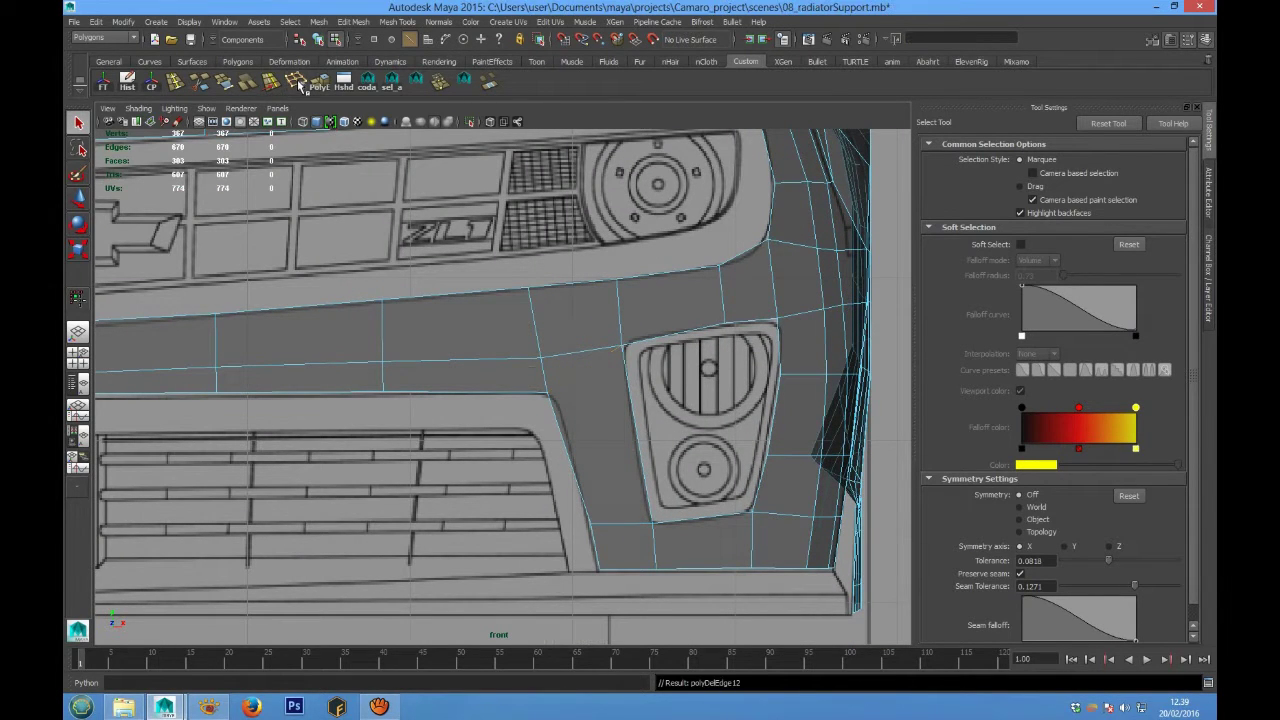
# Cut a new edge from the lower grille's upper outer corner across to the inner side of the fog-light opening
pyautogui.keyDown('alt'); pyautogui.moveTo(605, 390); pyautogui.dragTo(533, 398, button='middle'); pyautogui.keyUp('alt')
pyautogui.scroll(2, 571, 374)
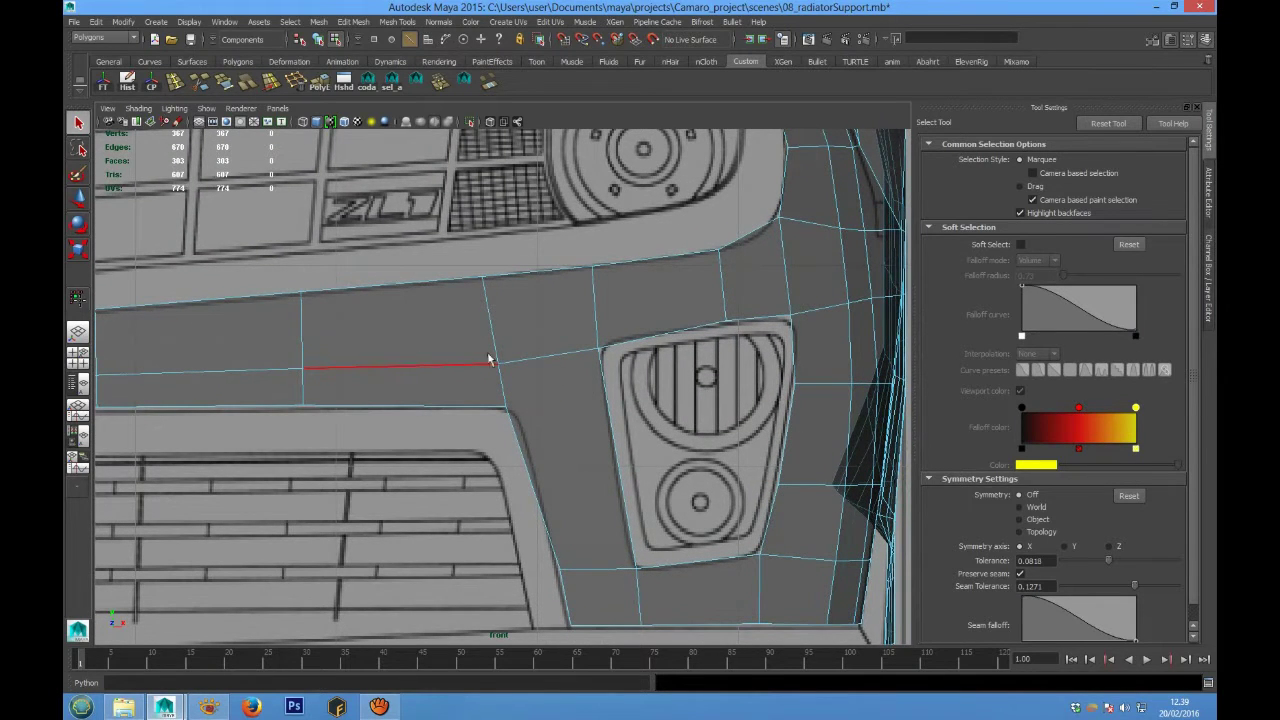
pyautogui.moveTo(506, 346); pyautogui.dragTo(491, 371, button='right')
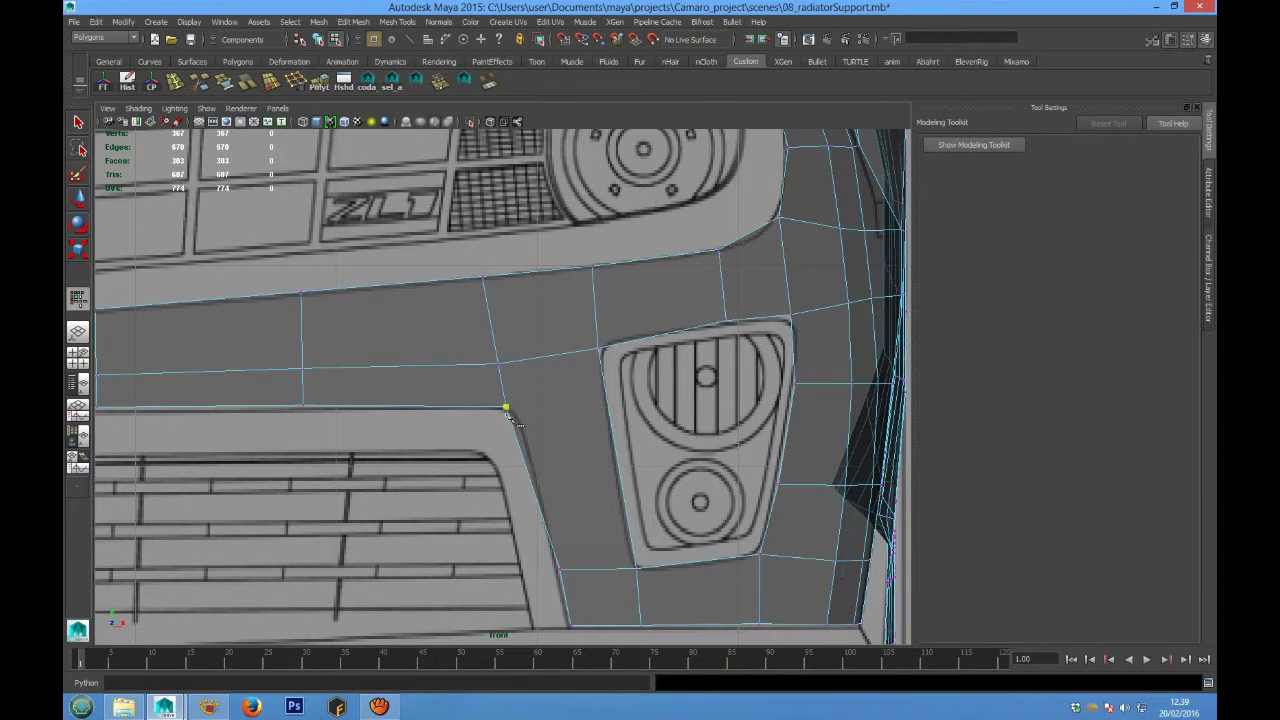
pyautogui.click(606, 396)
pyautogui.keyDown('alt'); pyautogui.moveTo(606, 396); pyautogui.dragTo(548, 330, button='middle'); pyautogui.keyUp('alt')
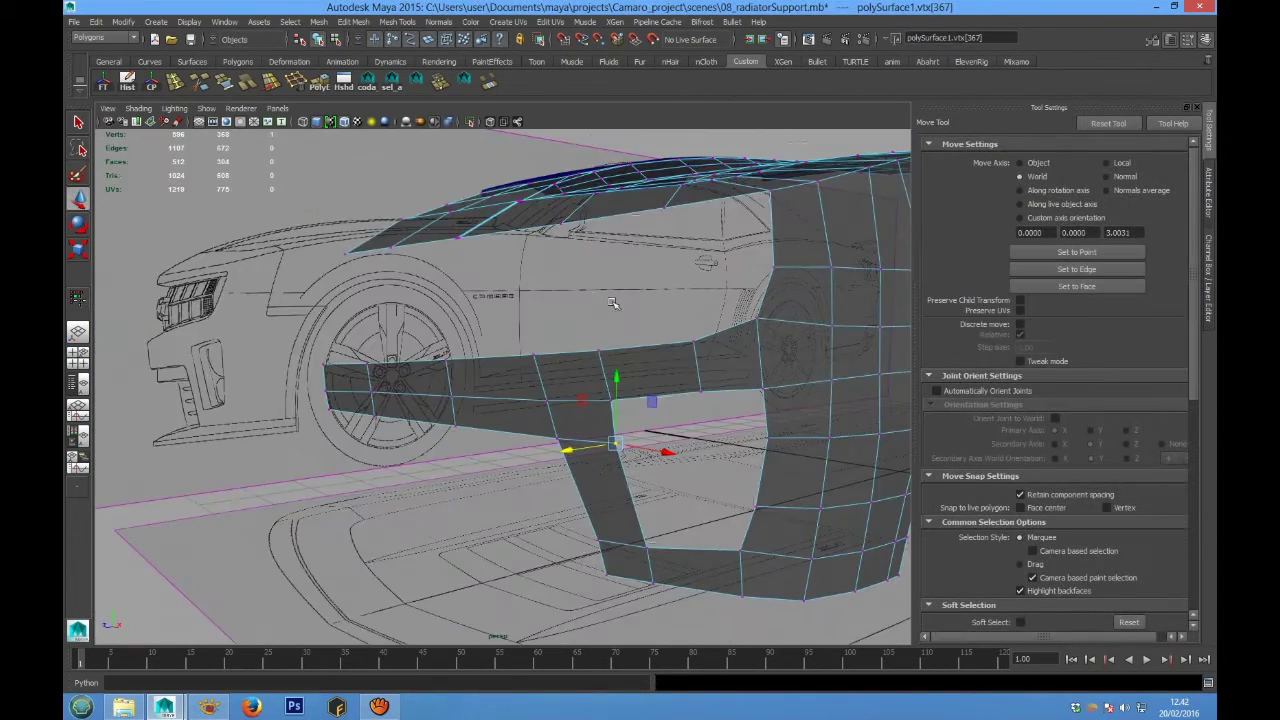
# Insert an edge loop across the middle of the bumper strut between the lower grille and the fog-light opening
pyautogui.keyDown('alt'); pyautogui.moveTo(613, 303); pyautogui.dragTo(498, 400); pyautogui.keyUp('alt')
pyautogui.moveTo(526, 331); pyautogui.dragTo(560, 311, button='right')
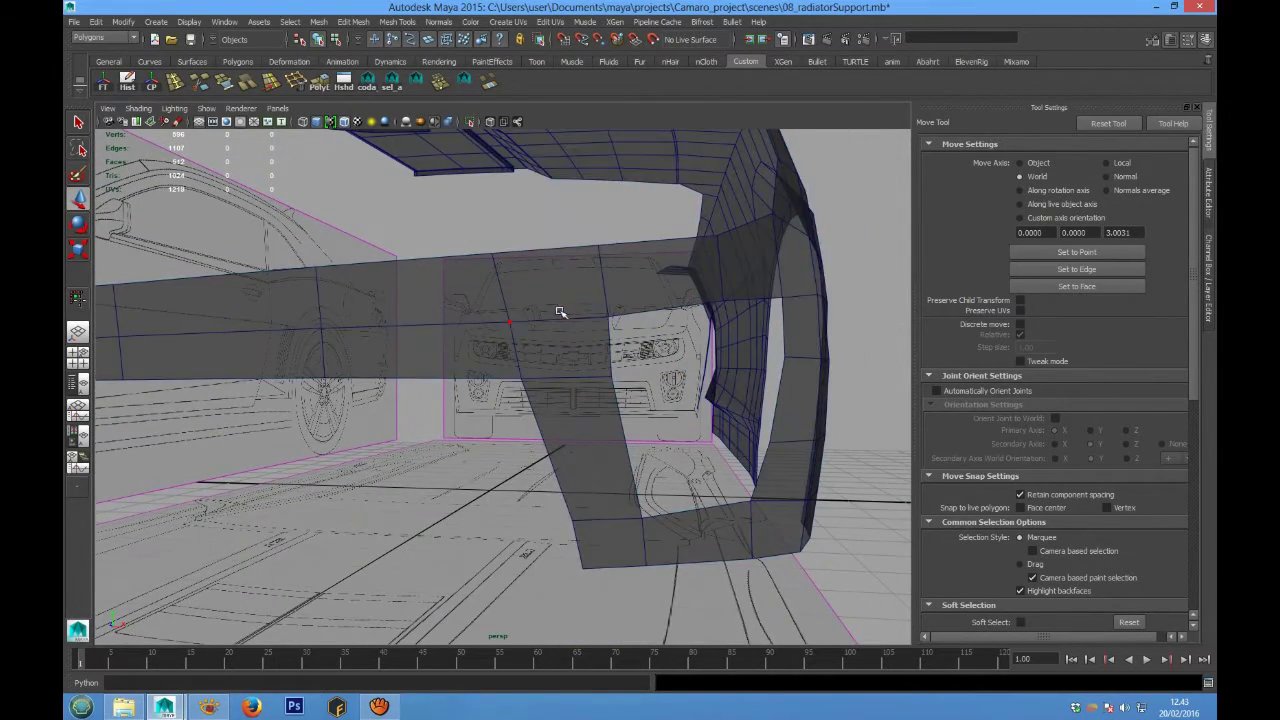
pyautogui.click(556, 313)
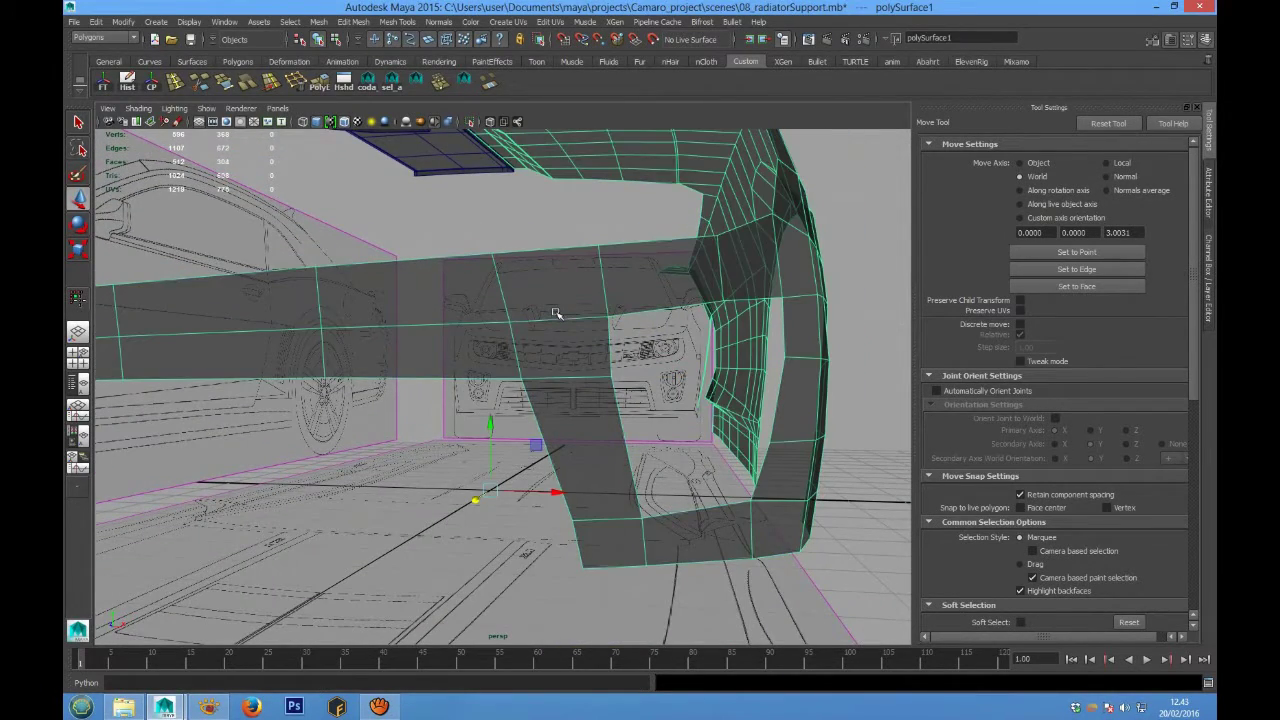
pyautogui.click(175, 82)
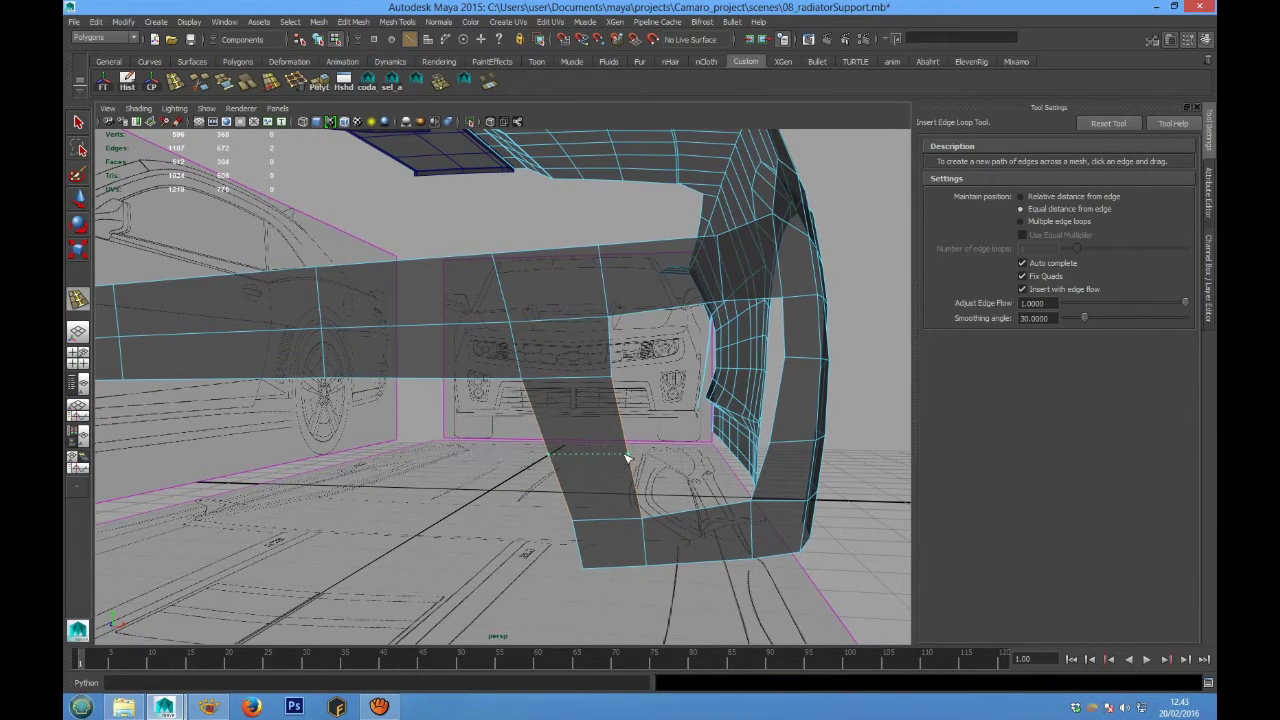
pyautogui.click(626, 457)
# Adjust the front-to-rear position of the inserted loop's two vertices on the bumper strut
pyautogui.keyDown('alt'); pyautogui.moveTo(618, 450); pyautogui.dragTo(411, 450); pyautogui.keyUp('alt')
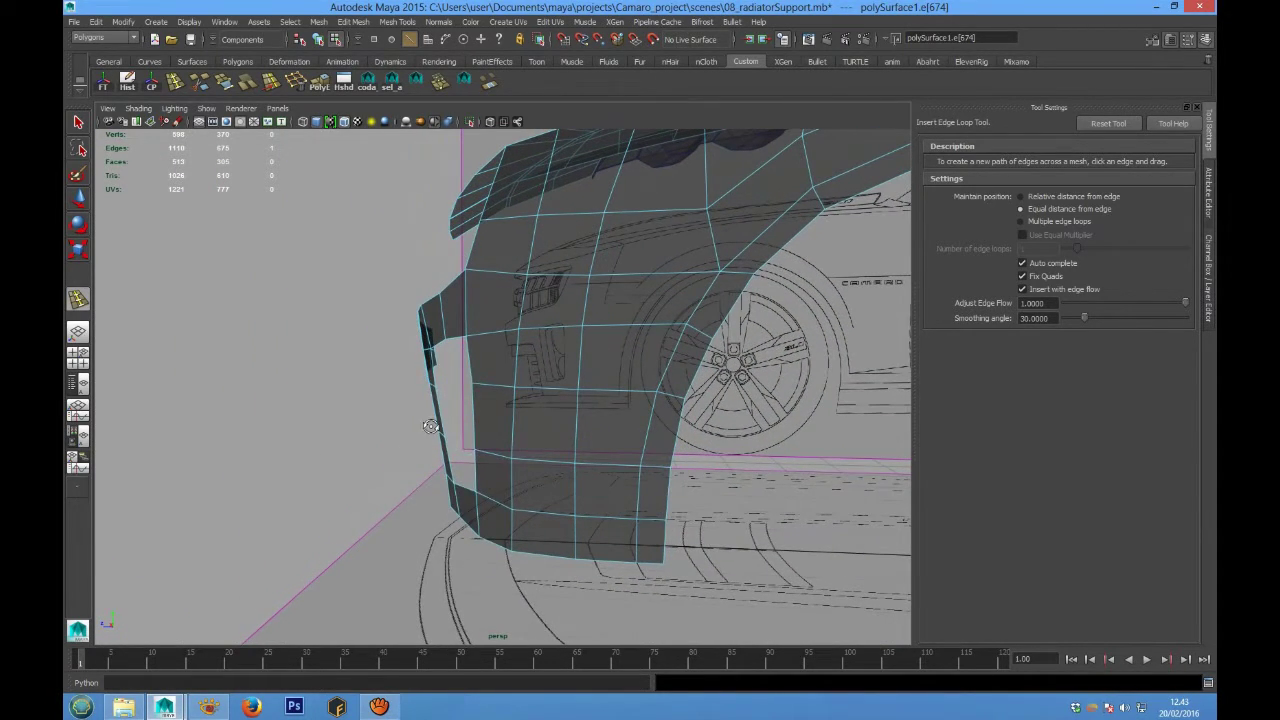
pyautogui.moveTo(438, 397); pyautogui.dragTo(420, 427, button='right')
pyautogui.moveTo(469, 455); pyautogui.dragTo(469, 456)
pyautogui.press('w')
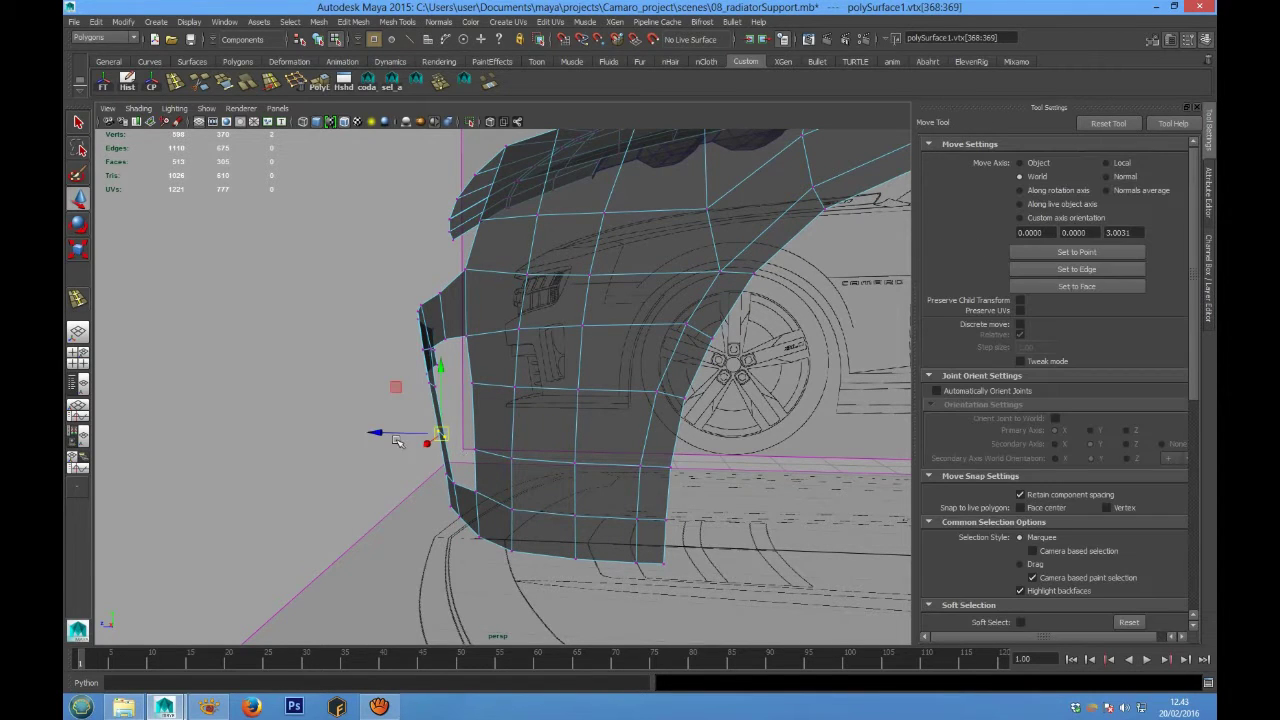
pyautogui.moveTo(383, 433); pyautogui.dragTo(433, 460)
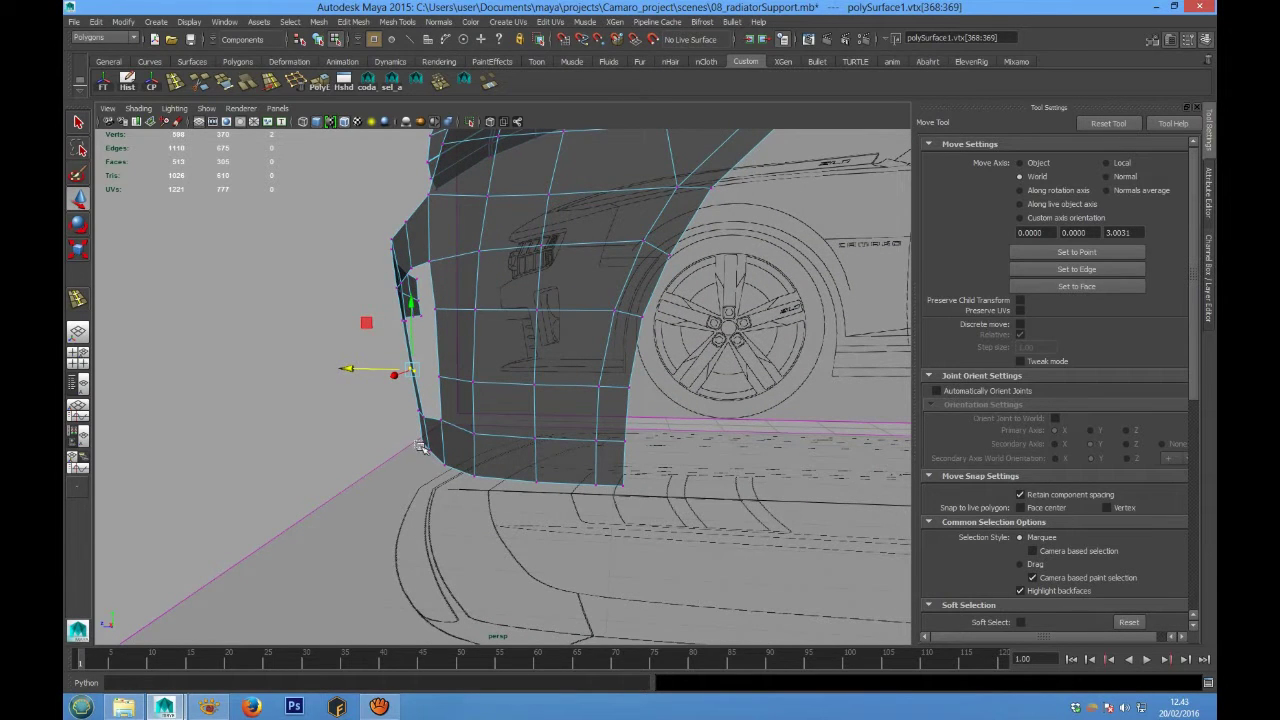
# Adjust the vertices at the strut's lower end along the car's length to refine the bumper profile
pyautogui.click(421, 445)
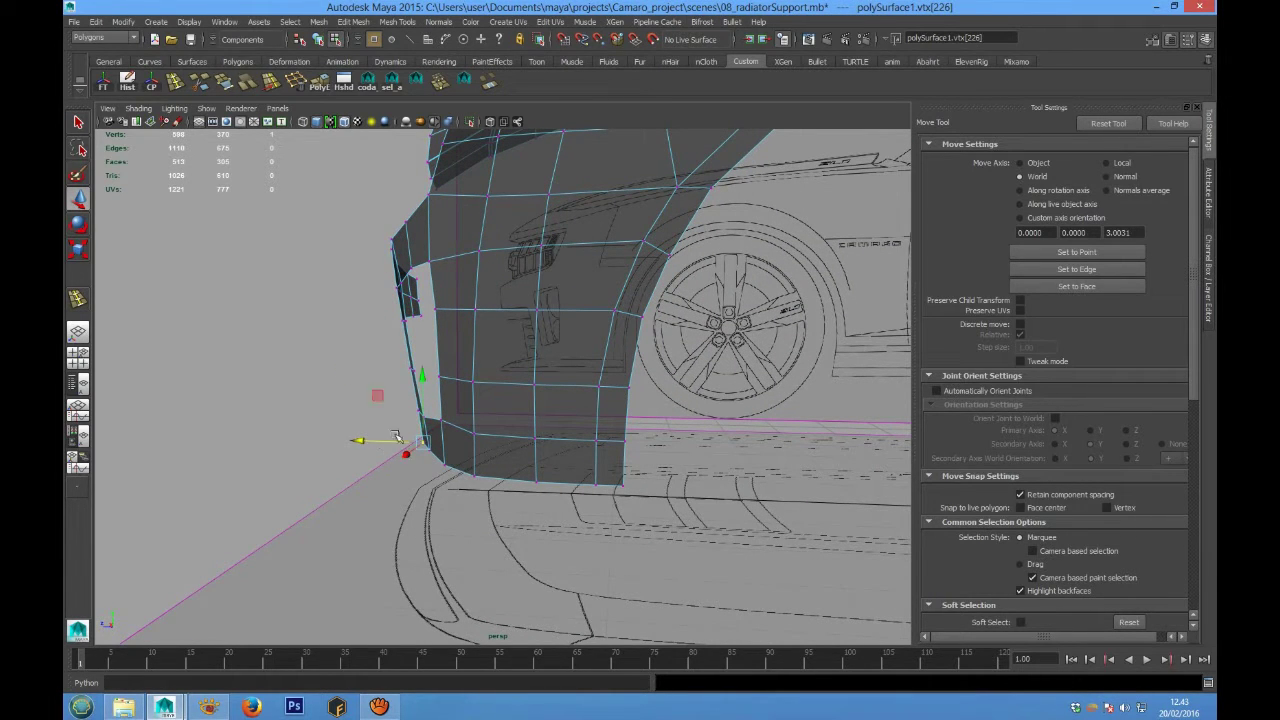
pyautogui.keyDown('alt'); pyautogui.moveTo(459, 431); pyautogui.dragTo(455, 397); pyautogui.keyUp('alt')
pyautogui.click(442, 400)
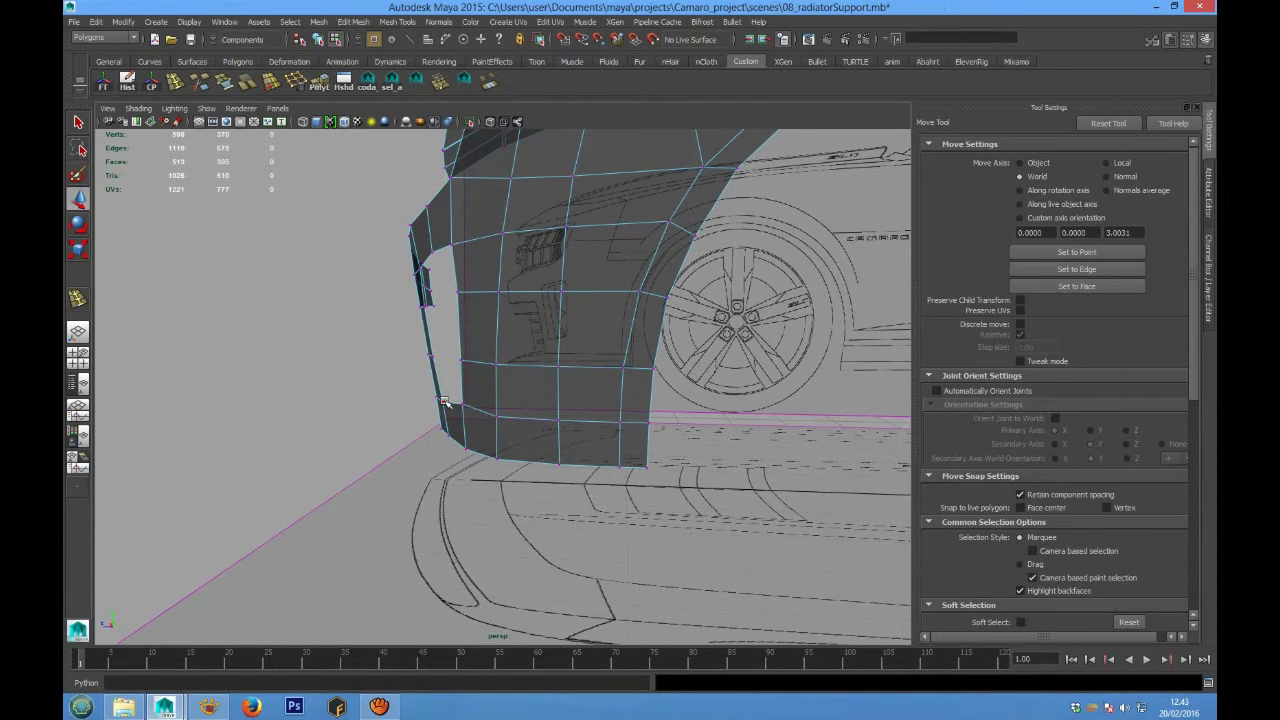
pyautogui.moveTo(383, 404); pyautogui.dragTo(666, 430)
# Insert an edge loop across the middle of the bumper strip directly below the fog-light opening
pyautogui.press('F8')
pyautogui.scroll(3, 614, 420)
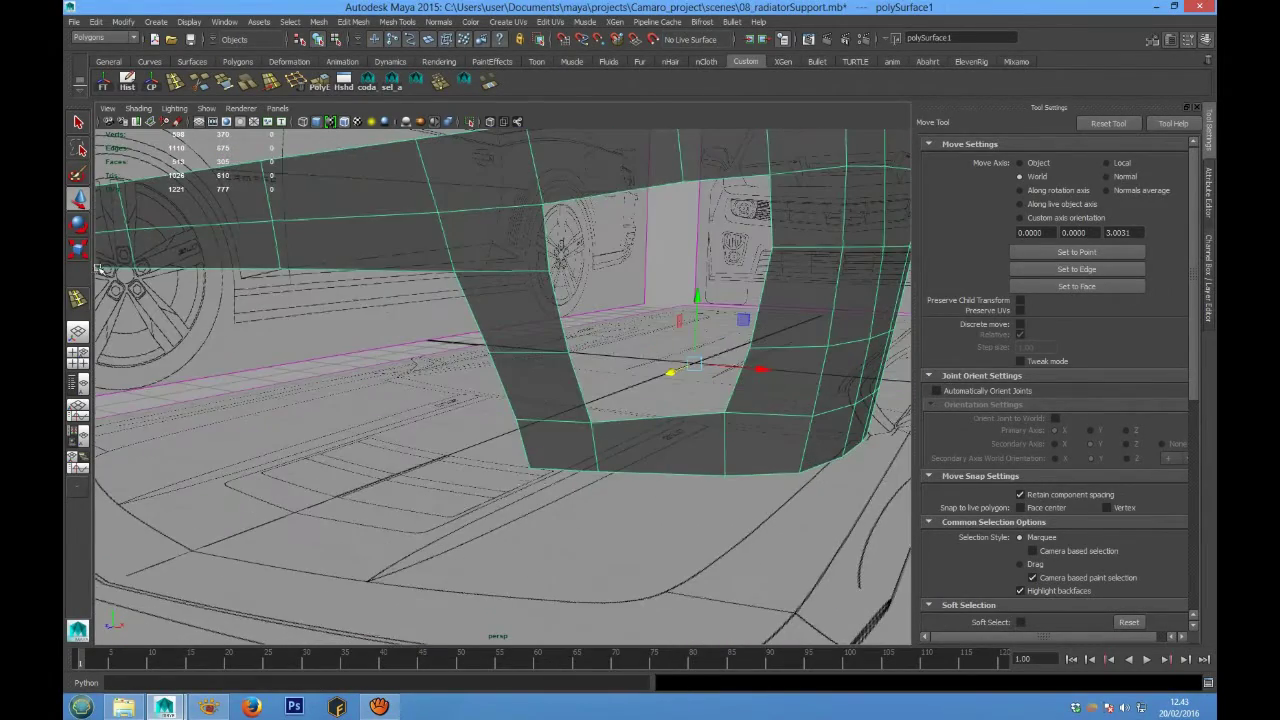
pyautogui.press('y')
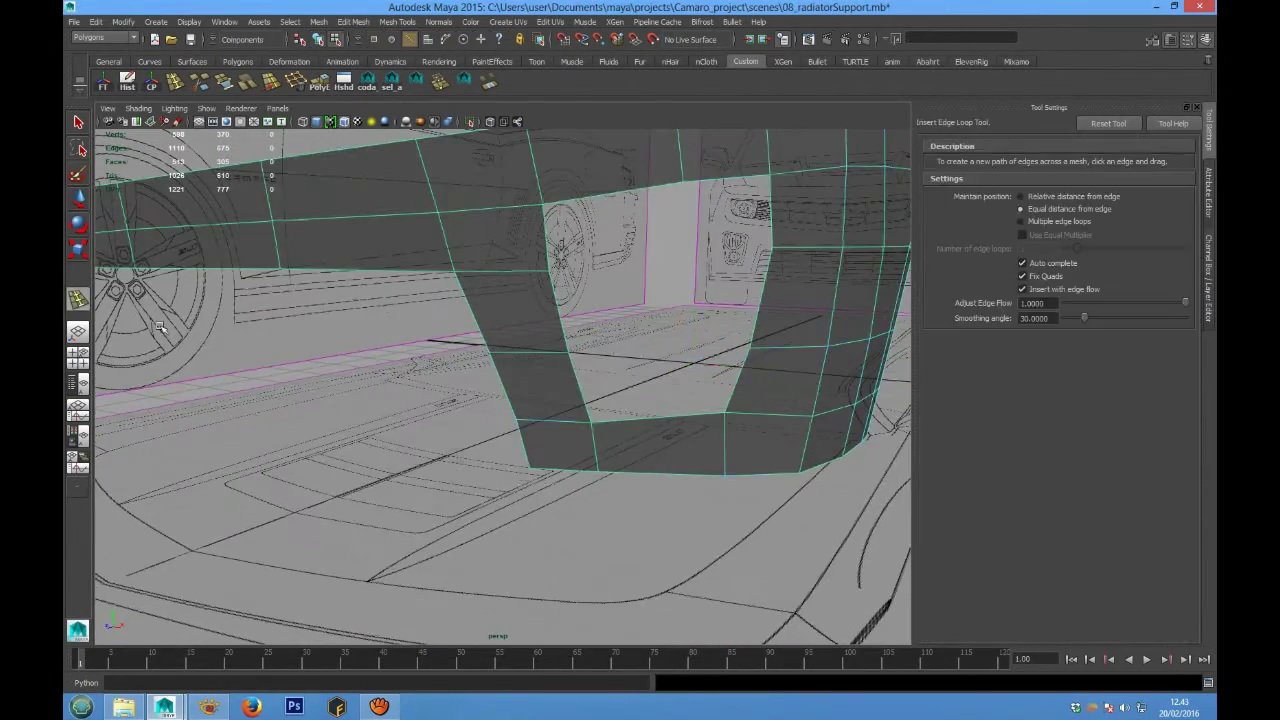
pyautogui.click(663, 425)
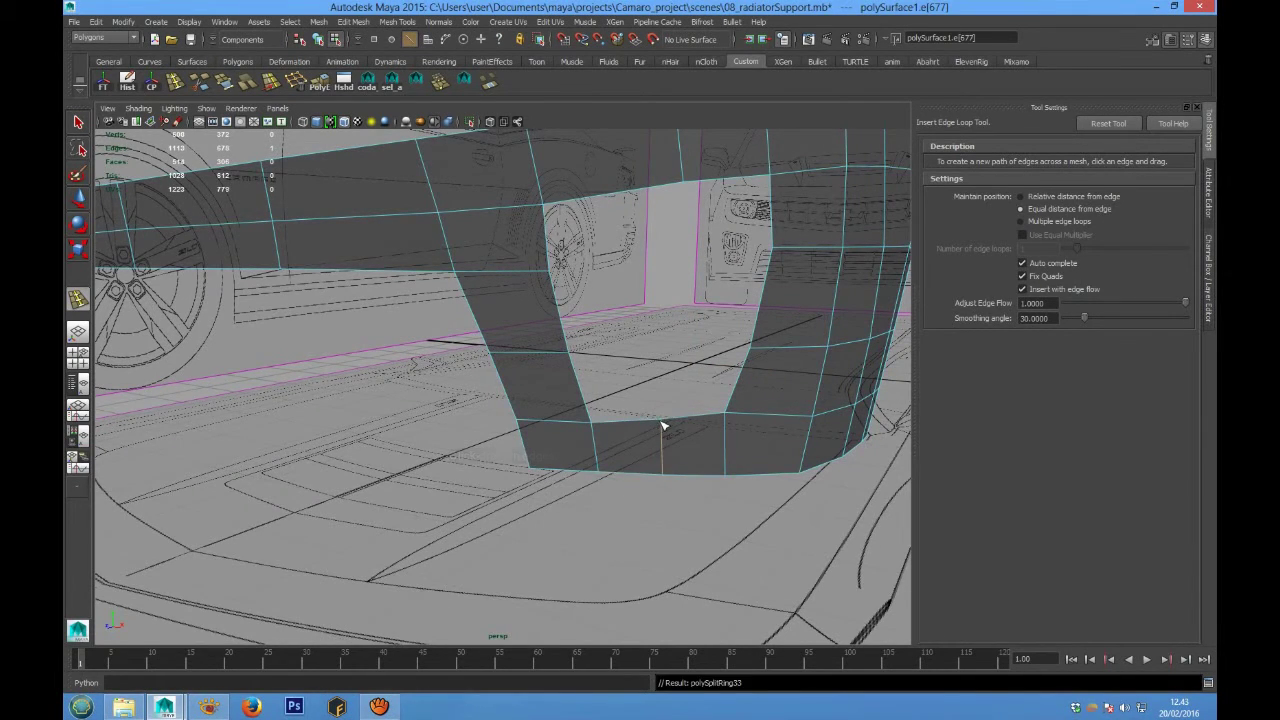
# Examine the fender, side panel and front bumper topology from several angles and compare it with the red Camaro reference photo
pyautogui.keyDown('alt'); pyautogui.moveTo(663, 423); pyautogui.dragTo(636, 452); pyautogui.keyUp('alt')
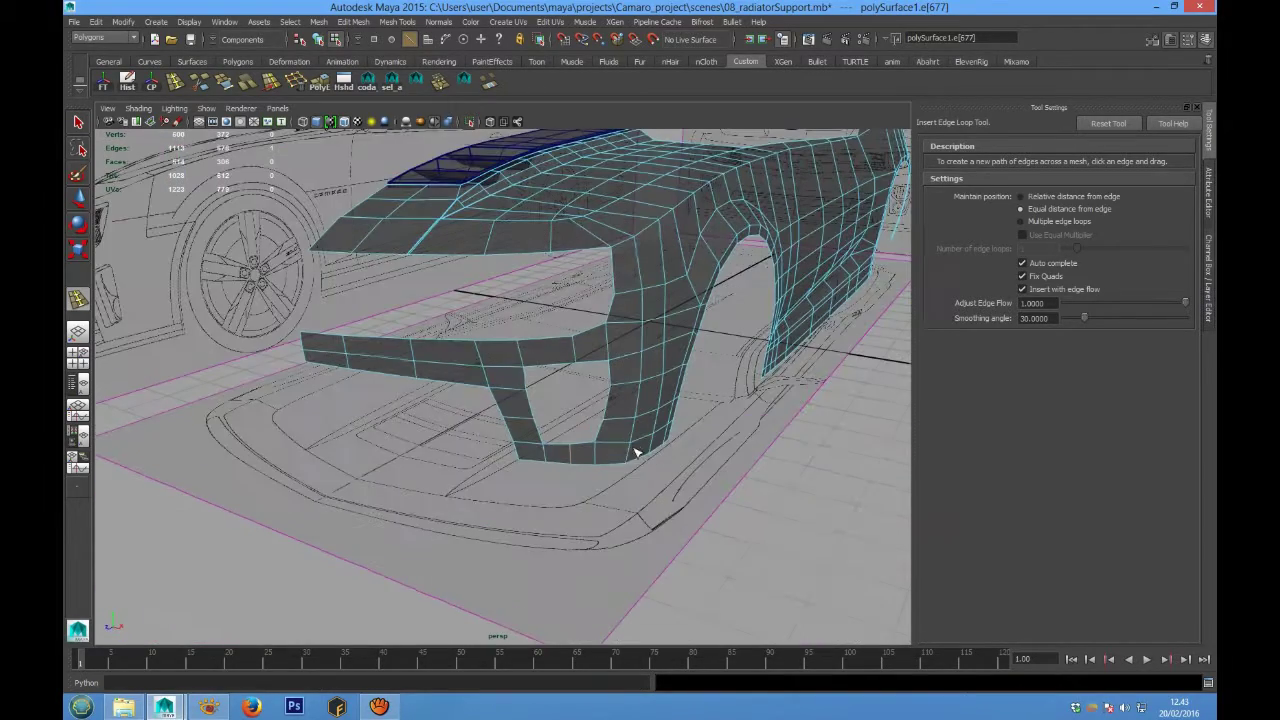
pyautogui.press('w')
pyautogui.moveTo(663, 294); pyautogui.dragTo(686, 274, button='right')
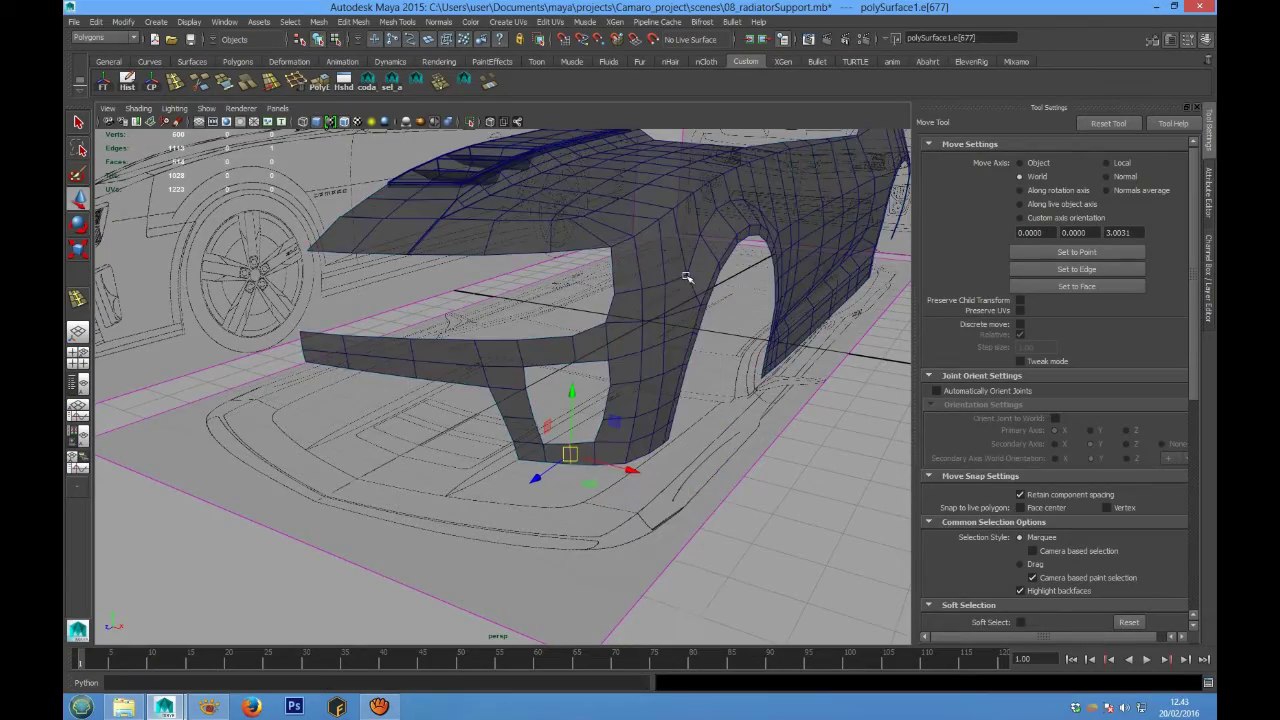
pyautogui.keyDown('alt'); pyautogui.moveTo(689, 278); pyautogui.dragTo(592, 400); pyautogui.keyUp('alt')
pyautogui.keyDown('alt'); pyautogui.moveTo(592, 400); pyautogui.dragTo(456, 388, button='middle'); pyautogui.keyUp('alt')
pyautogui.scroll(3, 454, 386)
pyautogui.keyDown('alt'); pyautogui.moveTo(454, 386); pyautogui.dragTo(440, 371); pyautogui.keyUp('alt')
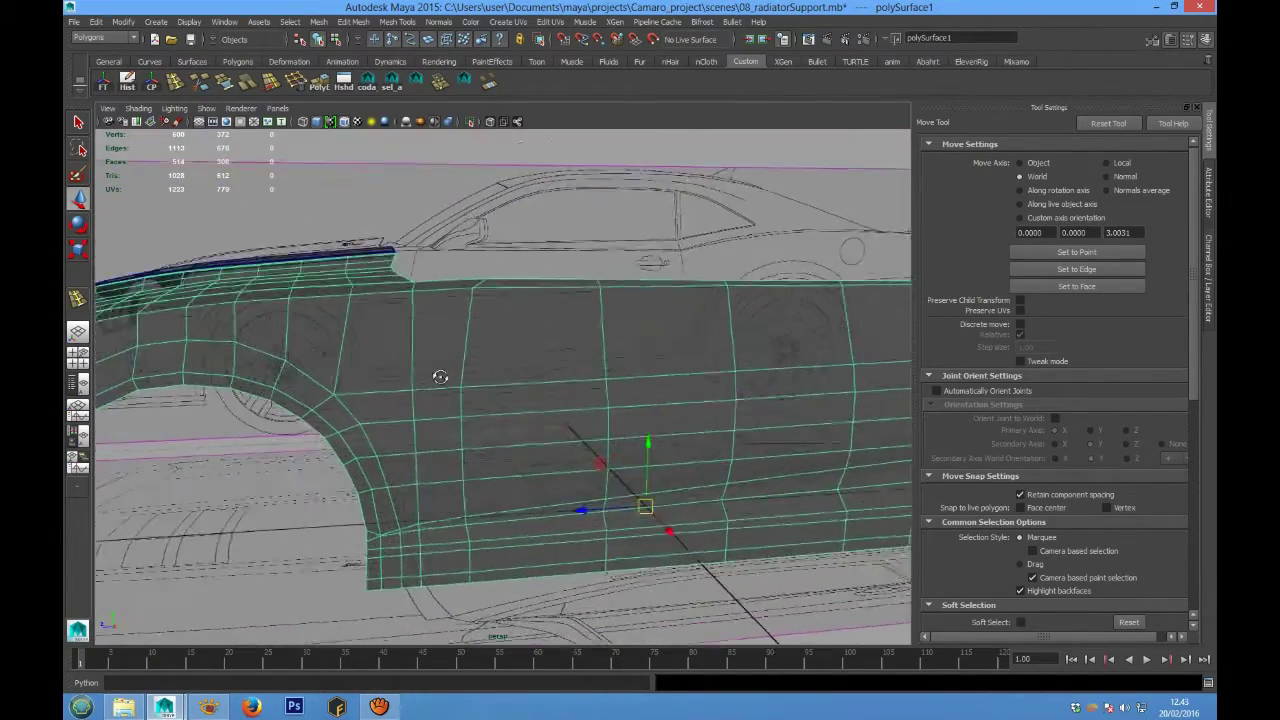
pyautogui.keyDown('alt'); pyautogui.moveTo(499, 431); pyautogui.dragTo(772, 428, button='middle'); pyautogui.keyUp('alt')
pyautogui.scroll(-1, 603, 406)
pyautogui.keyDown('alt'); pyautogui.moveTo(604, 406); pyautogui.dragTo(556, 381); pyautogui.keyUp('alt')
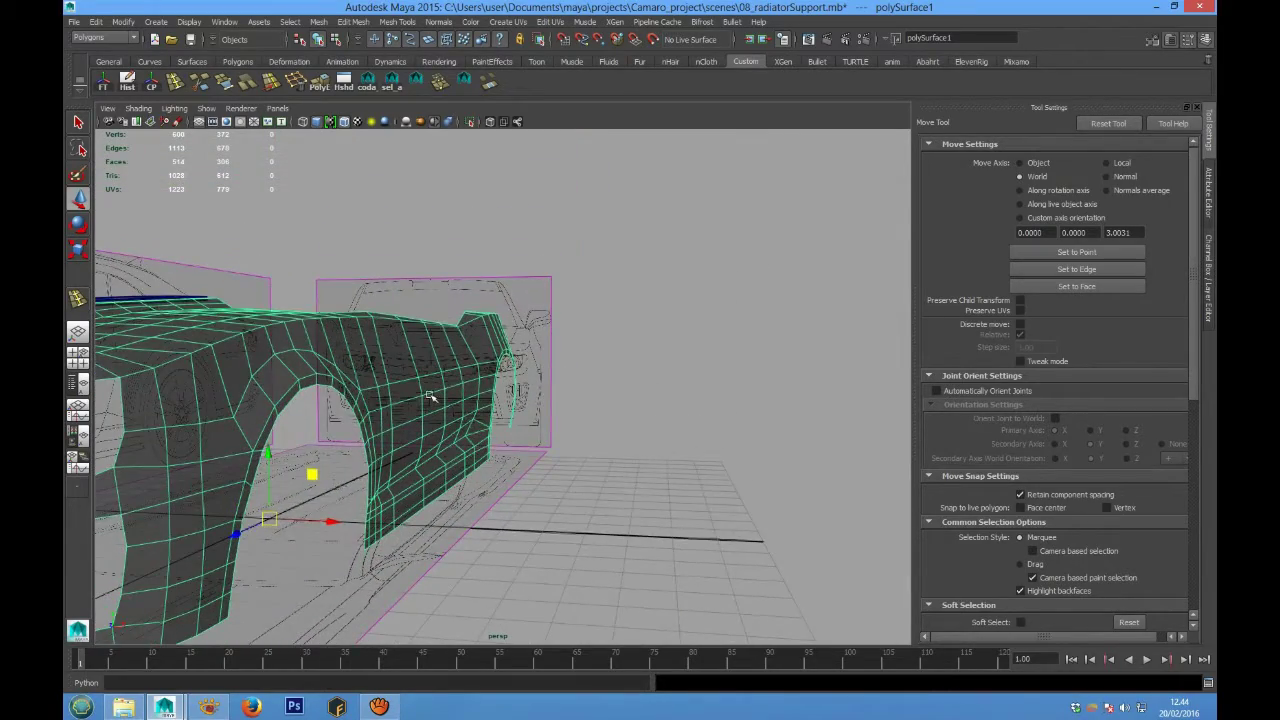
pyautogui.keyDown('alt'); pyautogui.moveTo(430, 397); pyautogui.dragTo(543, 448); pyautogui.keyUp('alt')
pyautogui.keyDown('alt'); pyautogui.moveTo(462, 451); pyautogui.dragTo(559, 433); pyautogui.keyUp('alt')
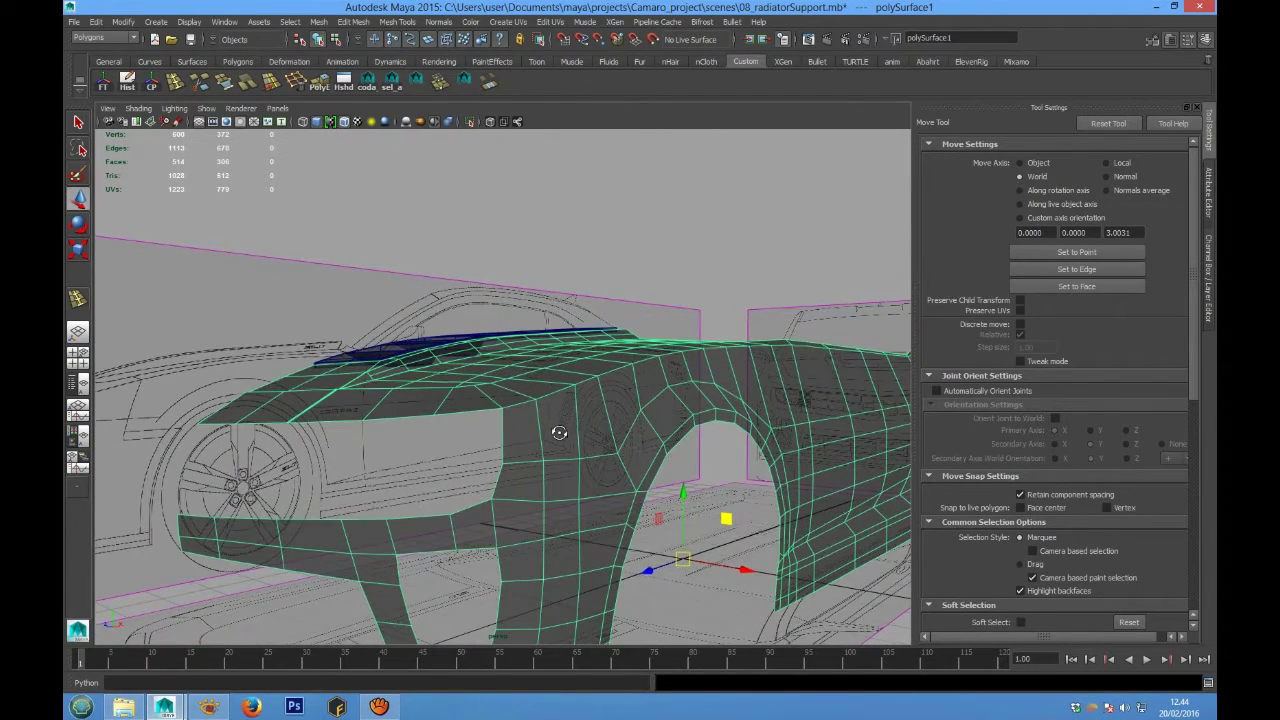
pyautogui.click(208, 707)
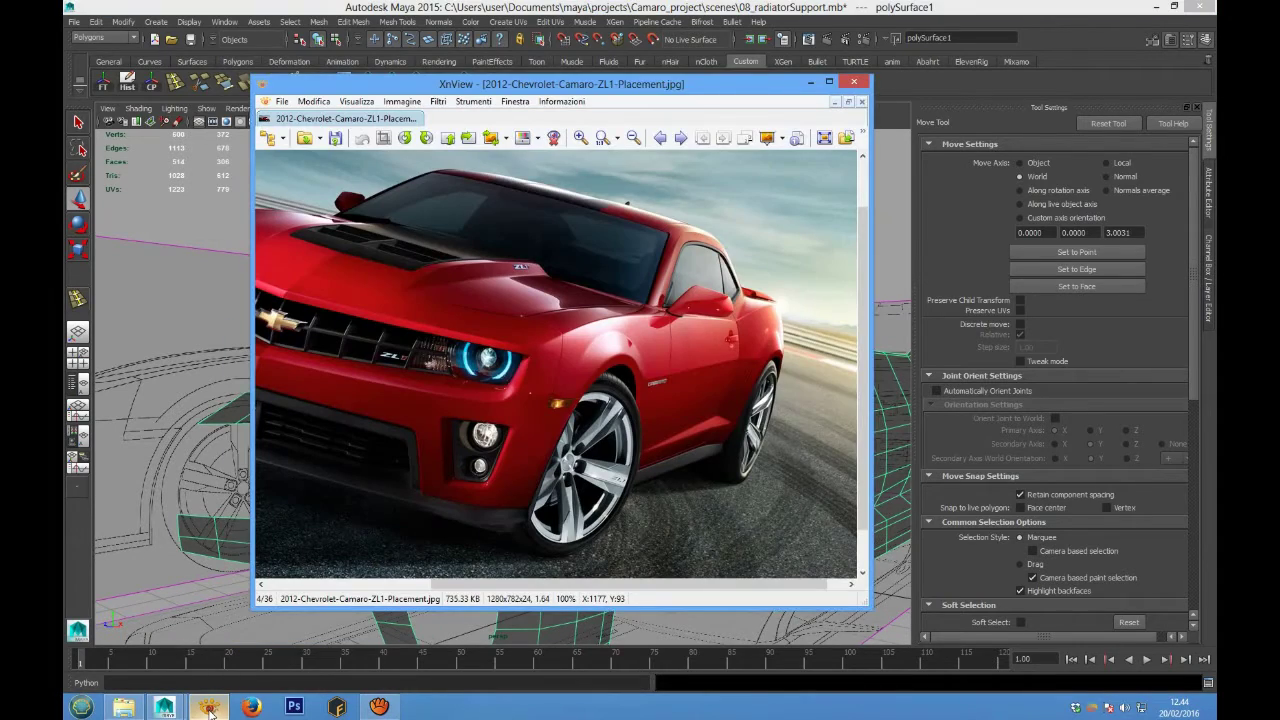
pyautogui.click(208, 707)
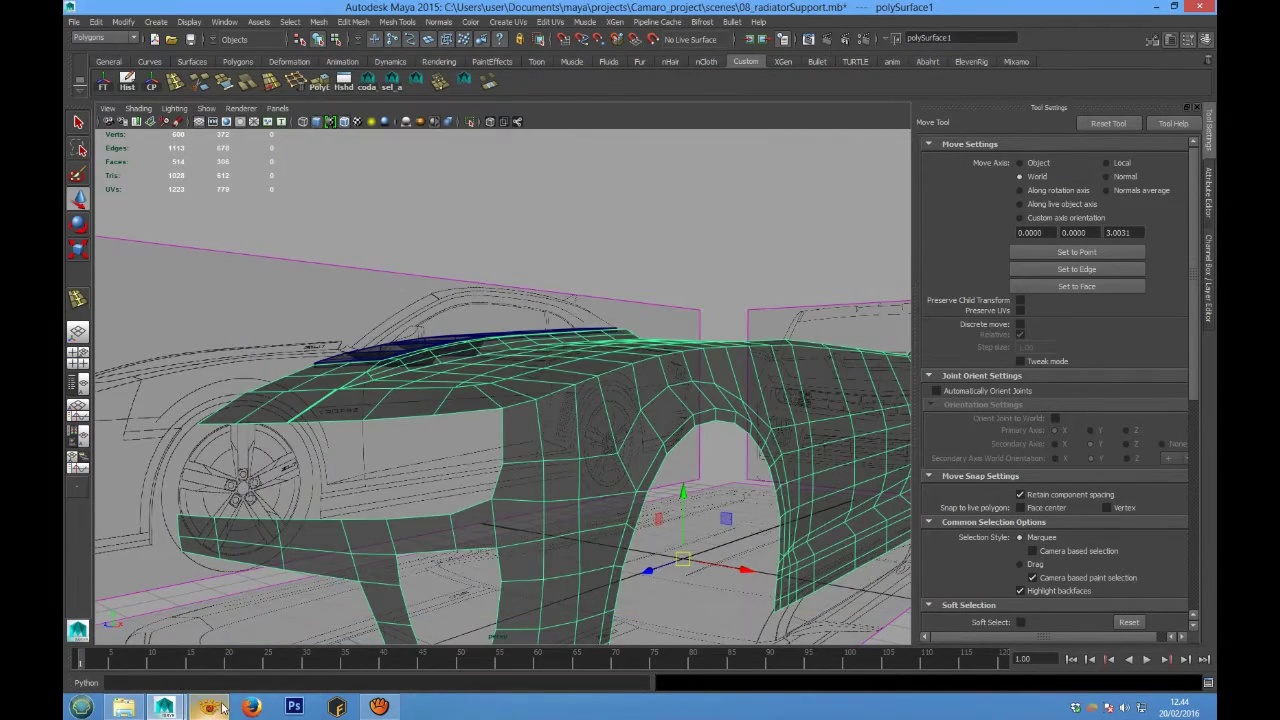
pyautogui.keyDown('alt'); pyautogui.moveTo(545, 418); pyautogui.dragTo(524, 415); pyautogui.keyUp('alt')
# Insert an edge loop through the fender just above the headlight's outer corner, using relative distance from edge with edge flow off
pyautogui.press('space')
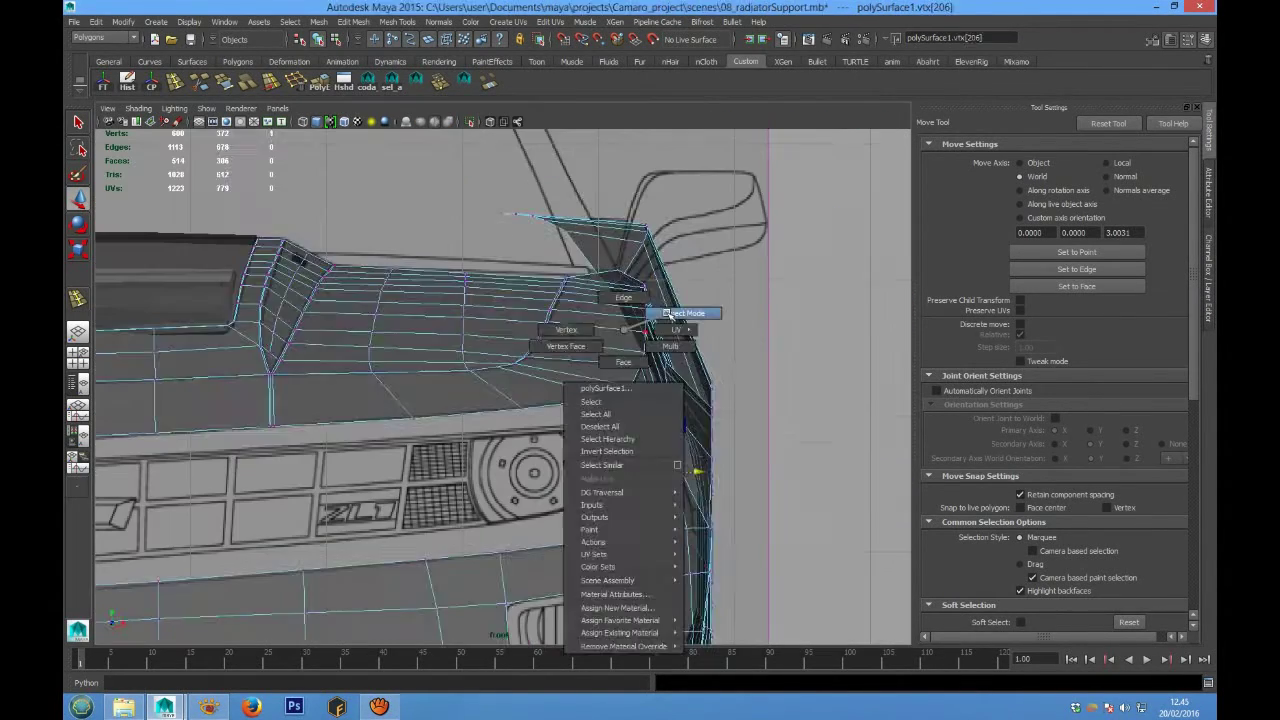
pyautogui.moveTo(623, 331); pyautogui.dragTo(663, 311, button='right')
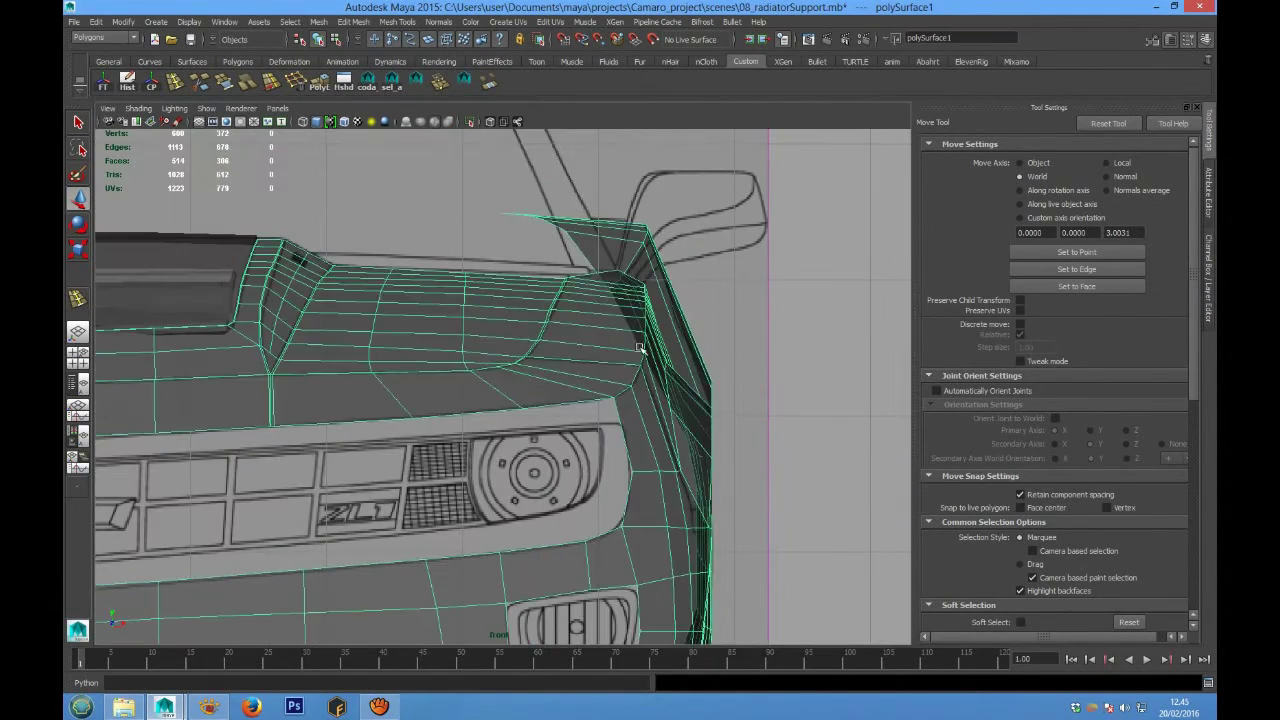
pyautogui.keyDown('alt'); pyautogui.moveTo(705, 387); pyautogui.dragTo(639, 377, button='middle'); pyautogui.keyUp('alt')
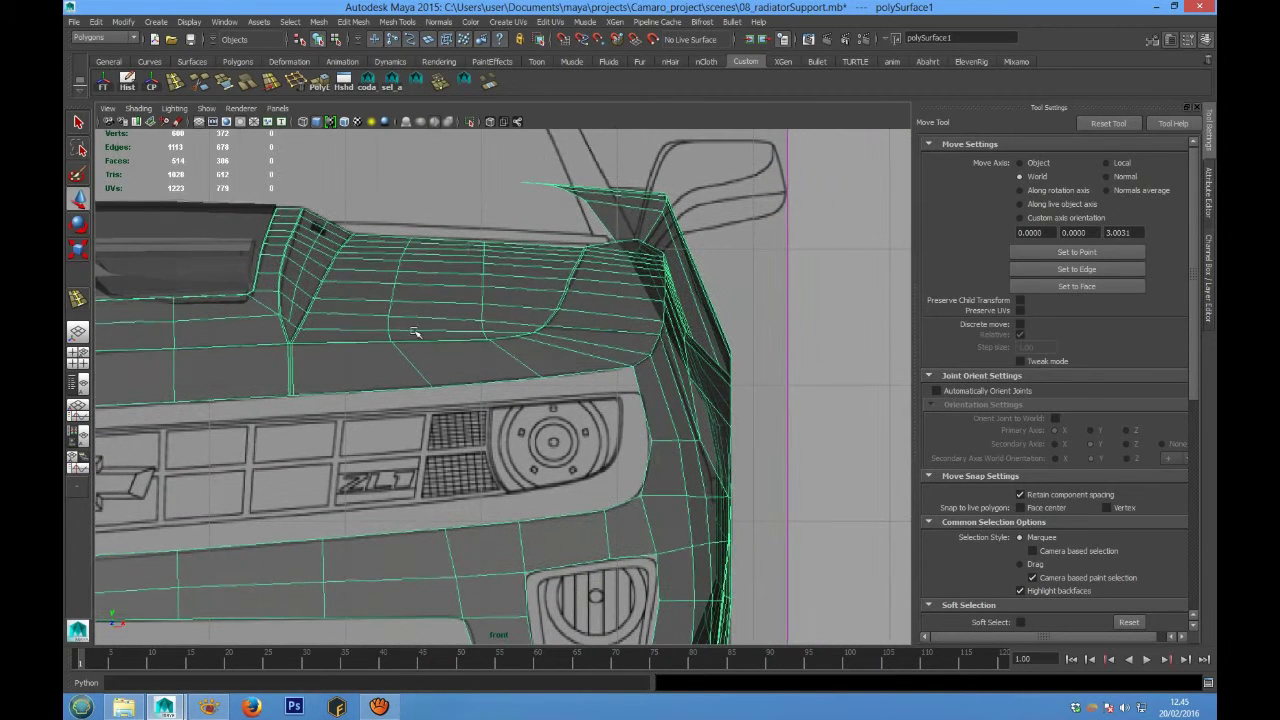
pyautogui.click(80, 298)
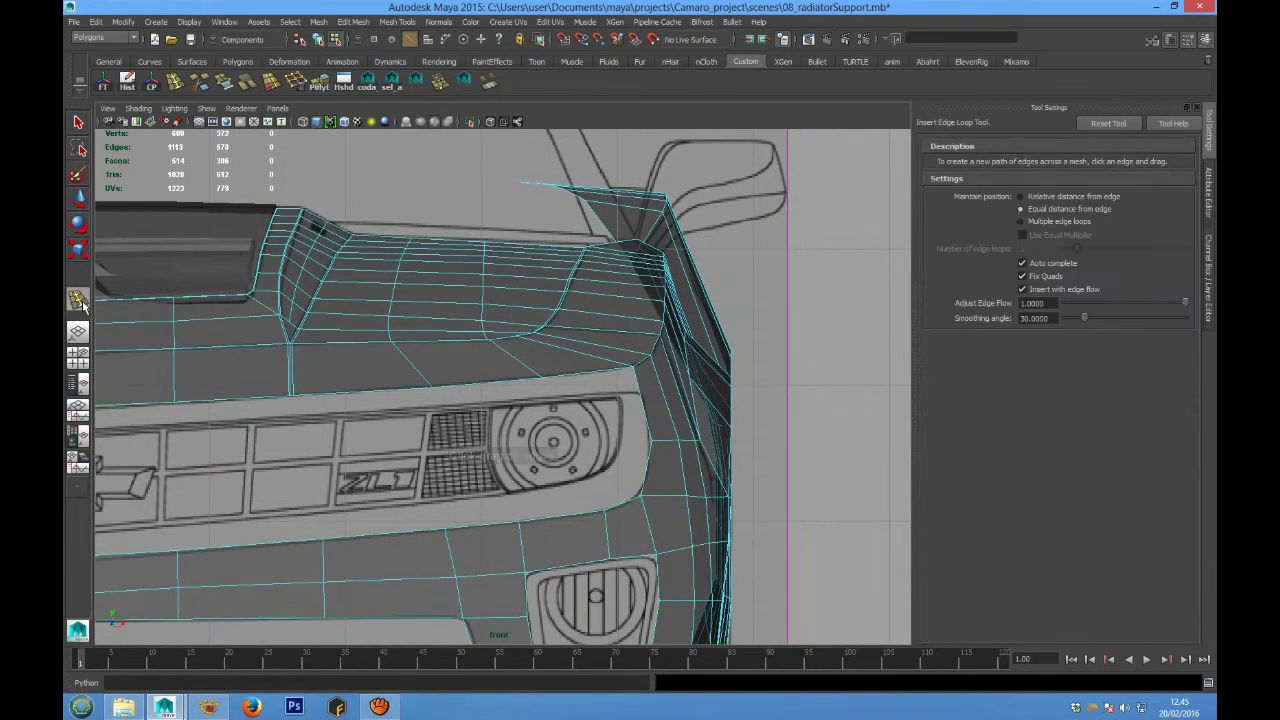
pyautogui.click(661, 384)
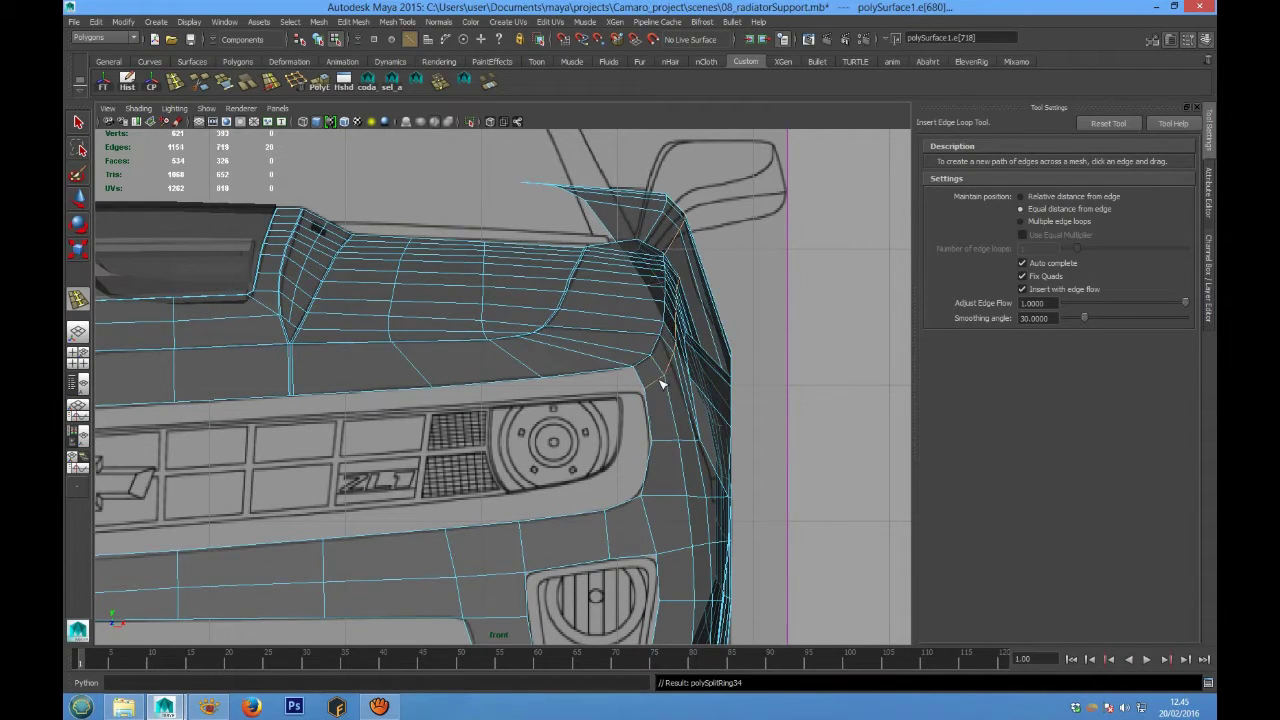
pyautogui.hotkey('ctrl', 'z')
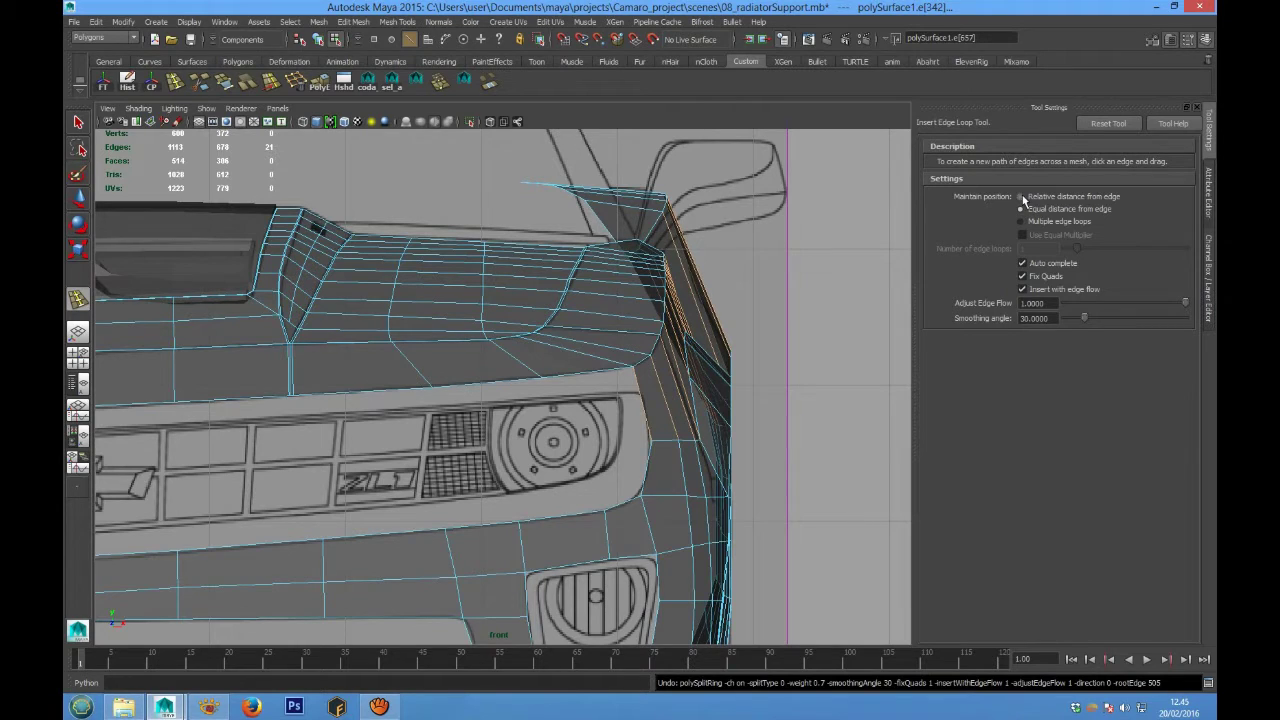
pyautogui.click(1023, 289)
pyautogui.moveTo(643, 397); pyautogui.dragTo(642, 395)
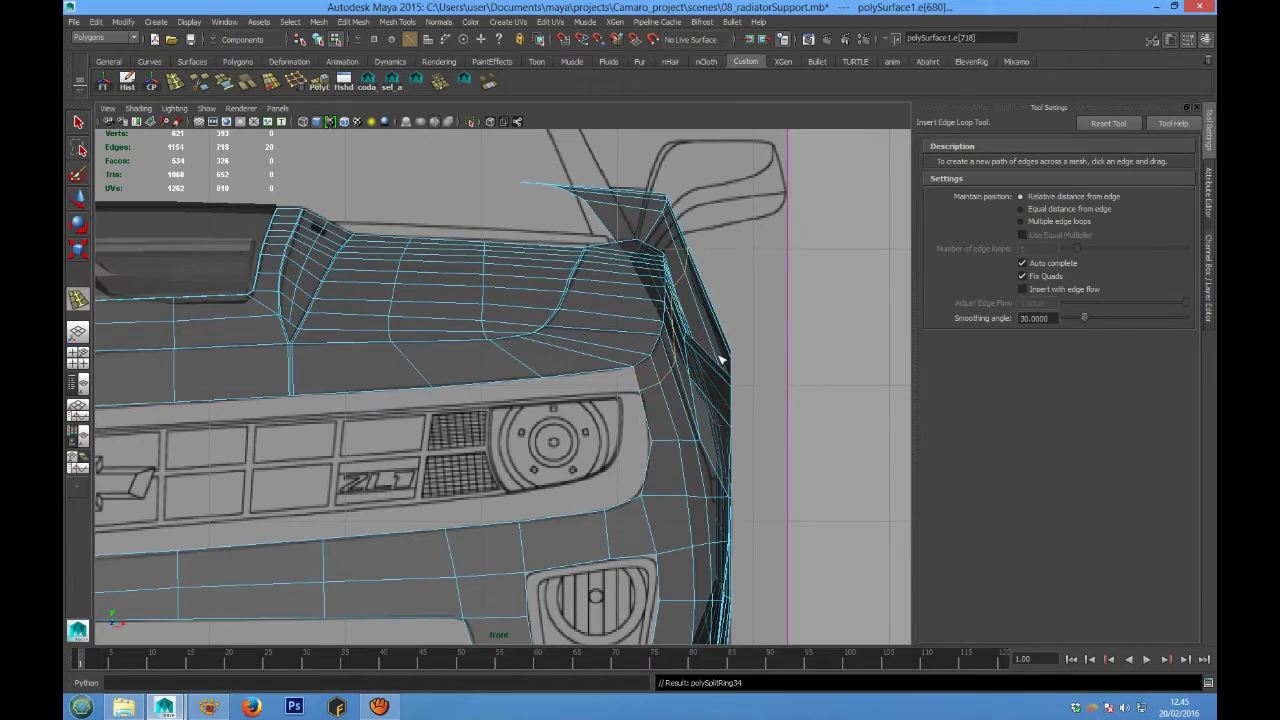
# Examine the new edge loop along the body side and around the front fender
pyautogui.press('space')
pyautogui.press('space')
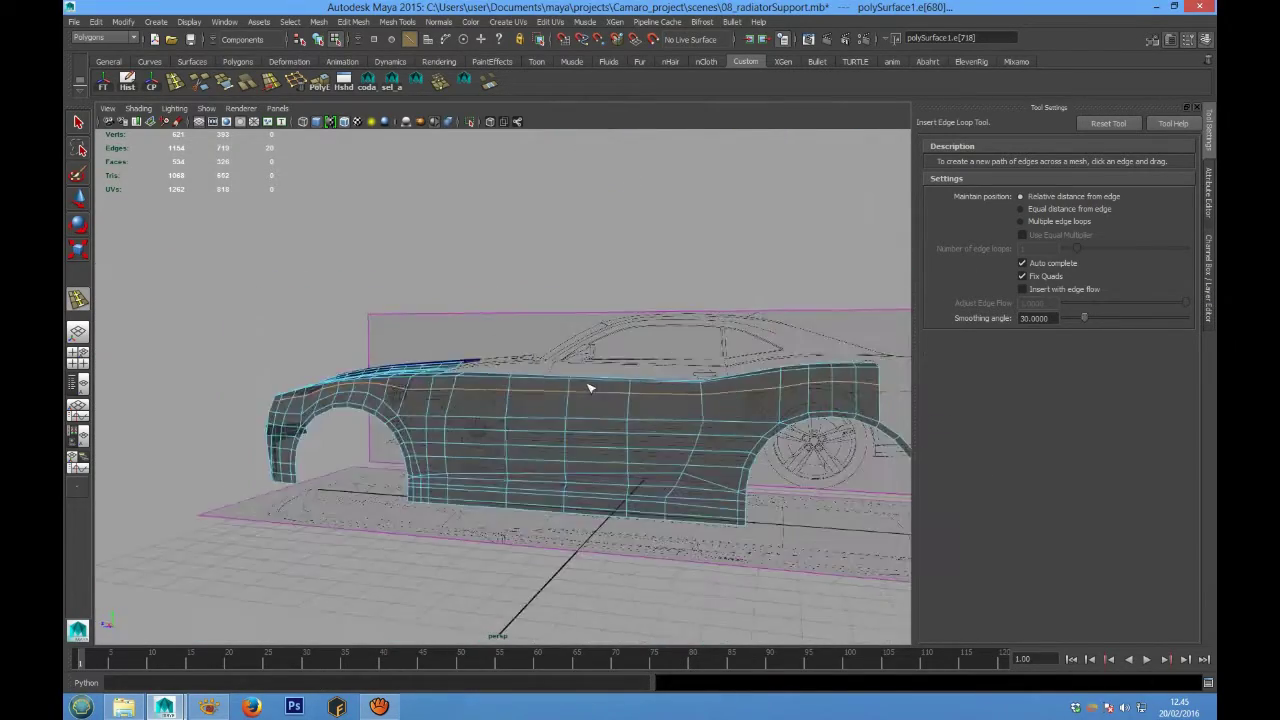
pyautogui.keyDown('alt'); pyautogui.moveTo(590, 388); pyautogui.dragTo(686, 400); pyautogui.keyUp('alt')
pyautogui.keyDown('alt'); pyautogui.moveTo(430, 450); pyautogui.dragTo(514, 463, button='right'); pyautogui.keyUp('alt')
pyautogui.keyDown('alt'); pyautogui.moveTo(514, 463); pyautogui.dragTo(633, 416); pyautogui.keyUp('alt')
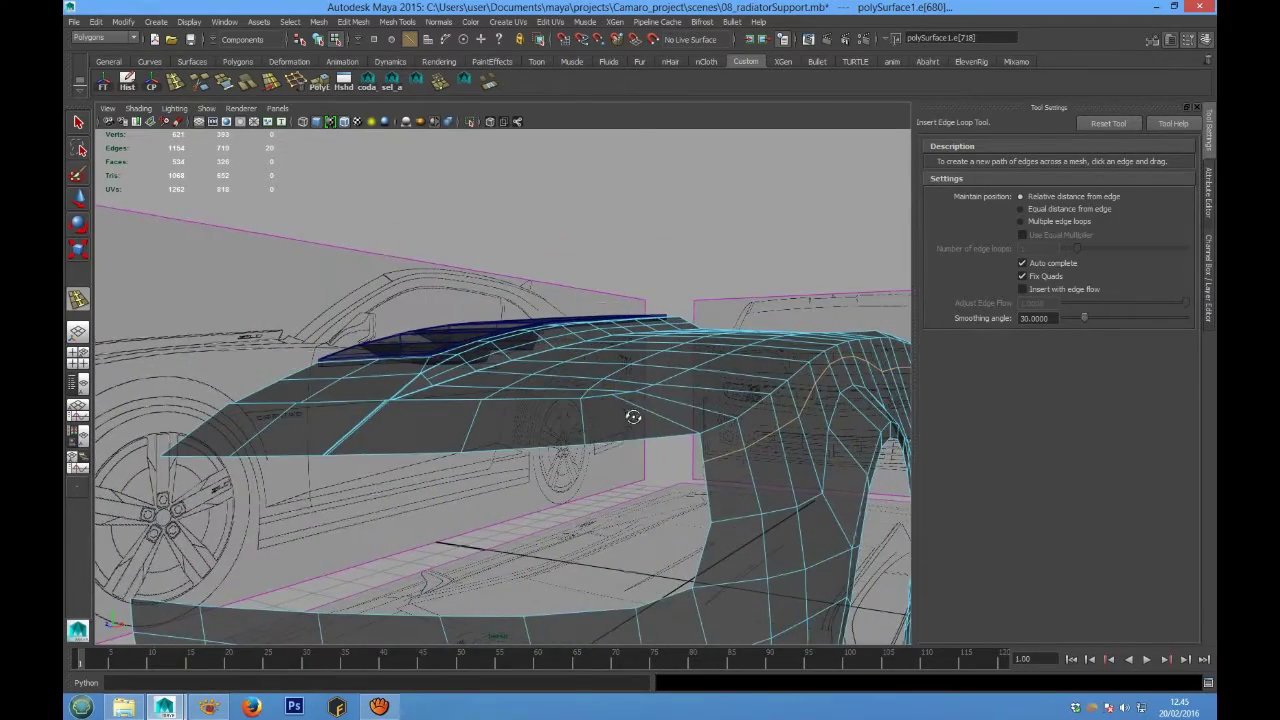
pyautogui.moveTo(633, 416); pyautogui.dragTo(686, 380, button='right')
pyautogui.scroll(-5, 690, 390)
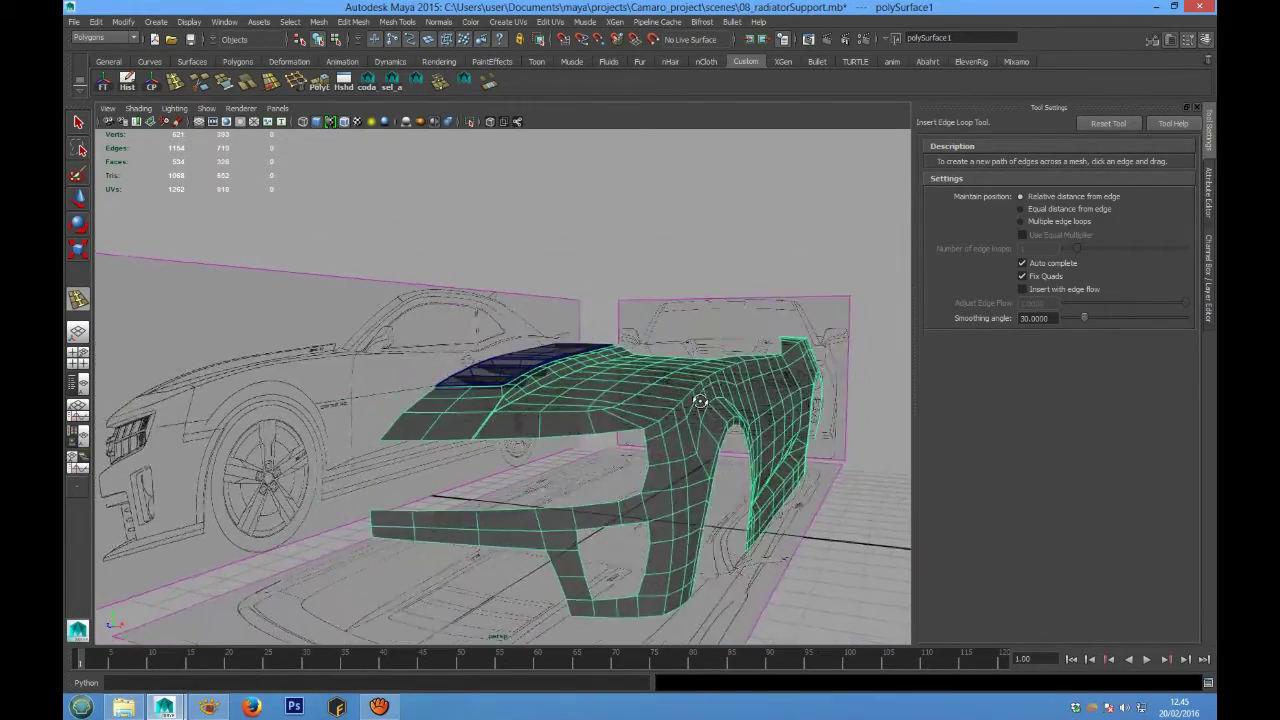
pyautogui.keyDown('alt'); pyautogui.moveTo(700, 401); pyautogui.dragTo(715, 395); pyautogui.keyUp('alt')
pyautogui.scroll(2, 687, 408)
pyautogui.scroll(1, 688, 407)
# Select the hood's front border edges above the grille, from the car's centre line to the headlight's outer corner
pyautogui.rightClick(668, 370)
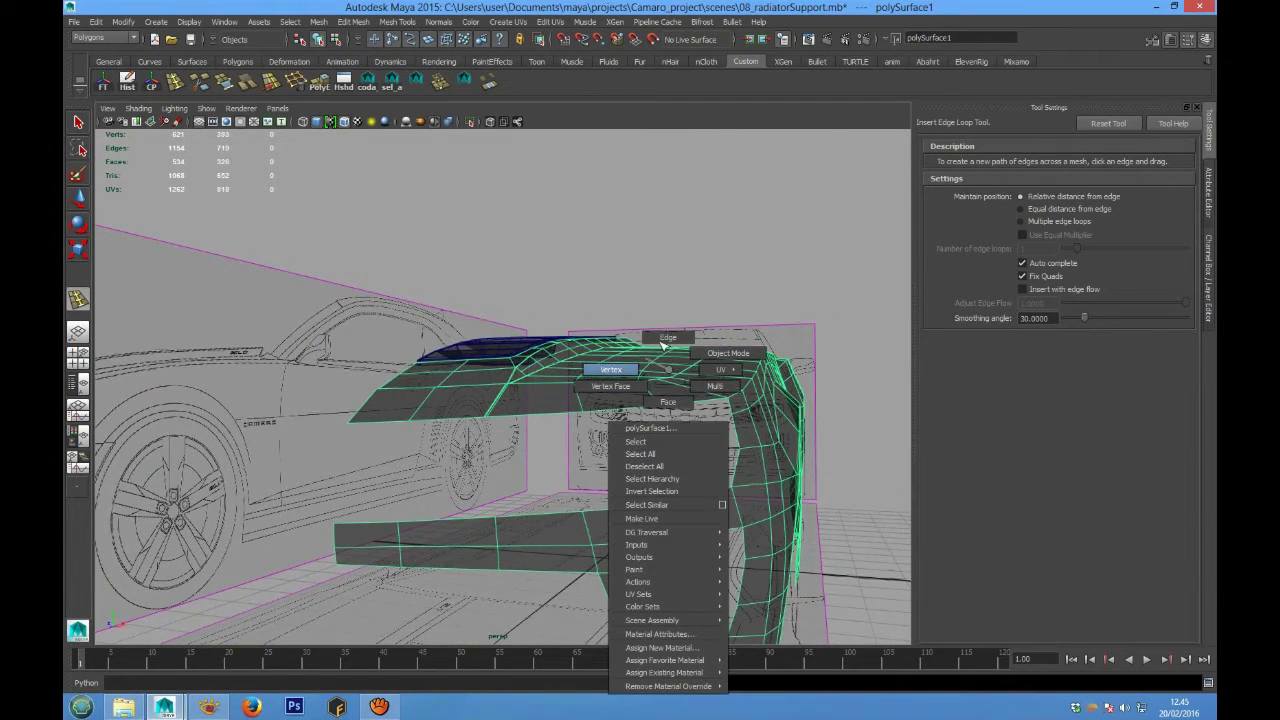
pyautogui.moveTo(661, 340); pyautogui.dragTo(668, 338, button='right')
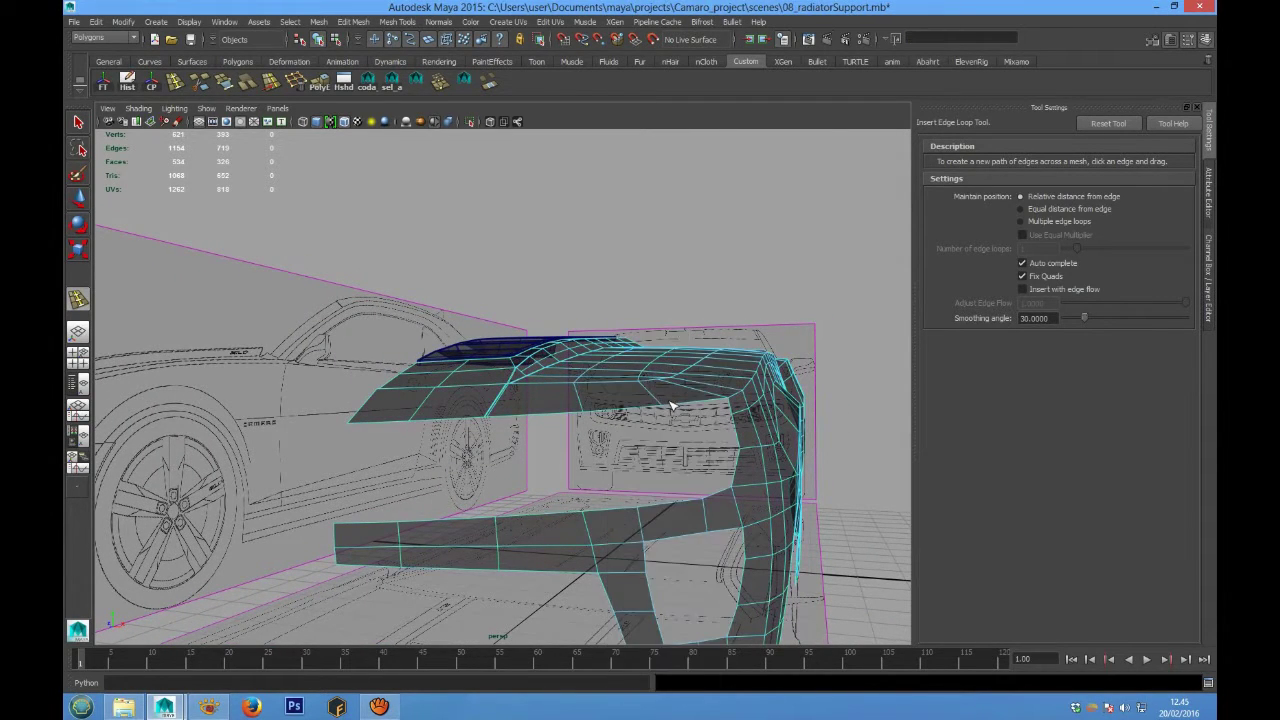
pyautogui.moveTo(446, 393); pyautogui.dragTo(443, 364, button='right')
pyautogui.scroll(3, 419, 422)
pyautogui.keyDown('alt'); pyautogui.moveTo(419, 422); pyautogui.dragTo(447, 420); pyautogui.keyUp('alt')
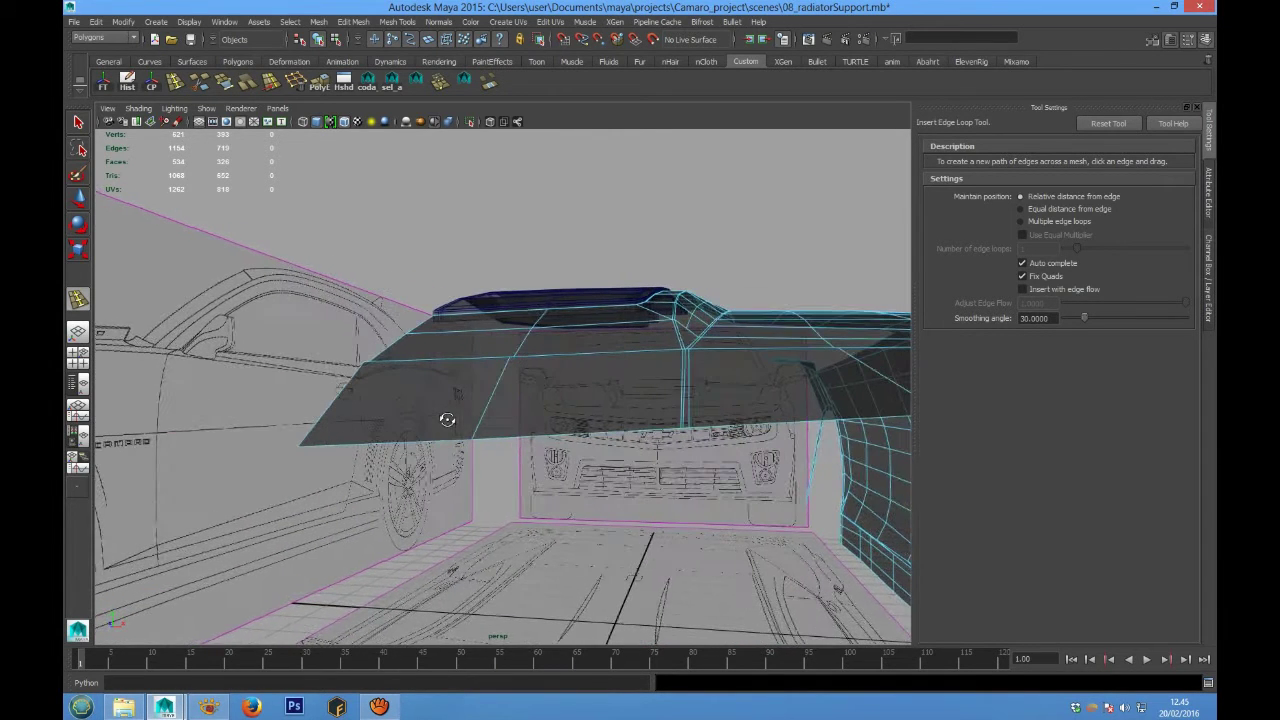
pyautogui.moveTo(410, 427); pyautogui.dragTo(410, 373, button='right')
pyautogui.press('w')
pyautogui.click(580, 437)
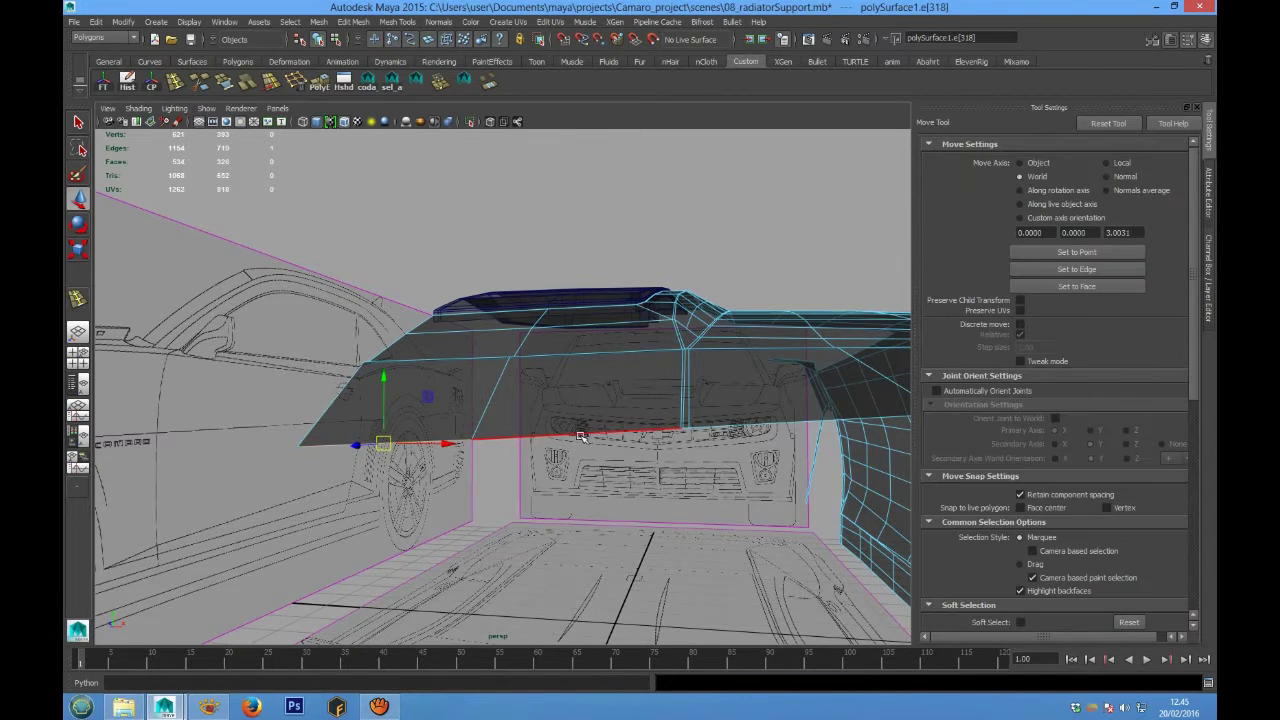
pyautogui.click(651, 430)
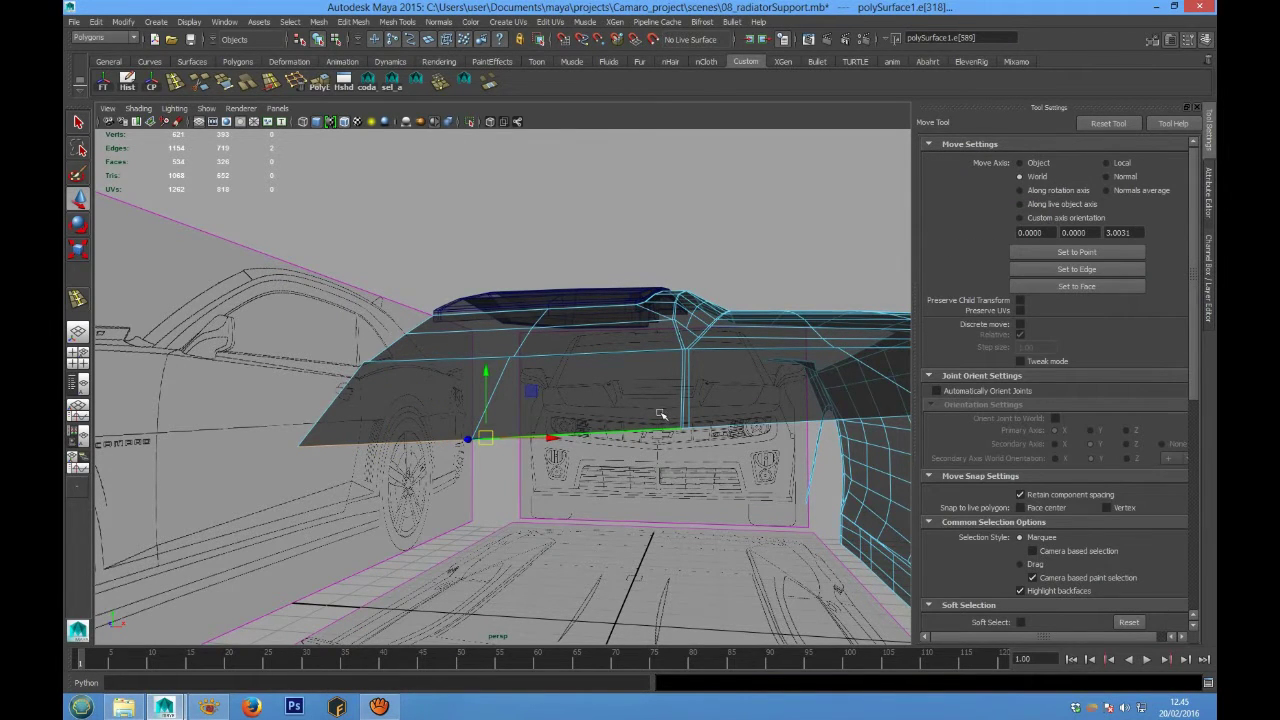
pyautogui.keyDown('shift'); pyautogui.moveTo(676, 414); pyautogui.dragTo(697, 441); pyautogui.keyUp('shift')
pyautogui.keyDown('ctrl'); pyautogui.moveTo(654, 323); pyautogui.dragTo(579, 397); pyautogui.keyUp('ctrl')
pyautogui.scroll(-3, 782, 402)
pyautogui.keyDown('shift'); pyautogui.click(610, 446); pyautogui.keyUp('shift')
pyautogui.click(641, 446)
# Extrude the selected hood border edges and lower them to the blueprint's upper grille line in the front view
pyautogui.press('space')
pyautogui.press('space')
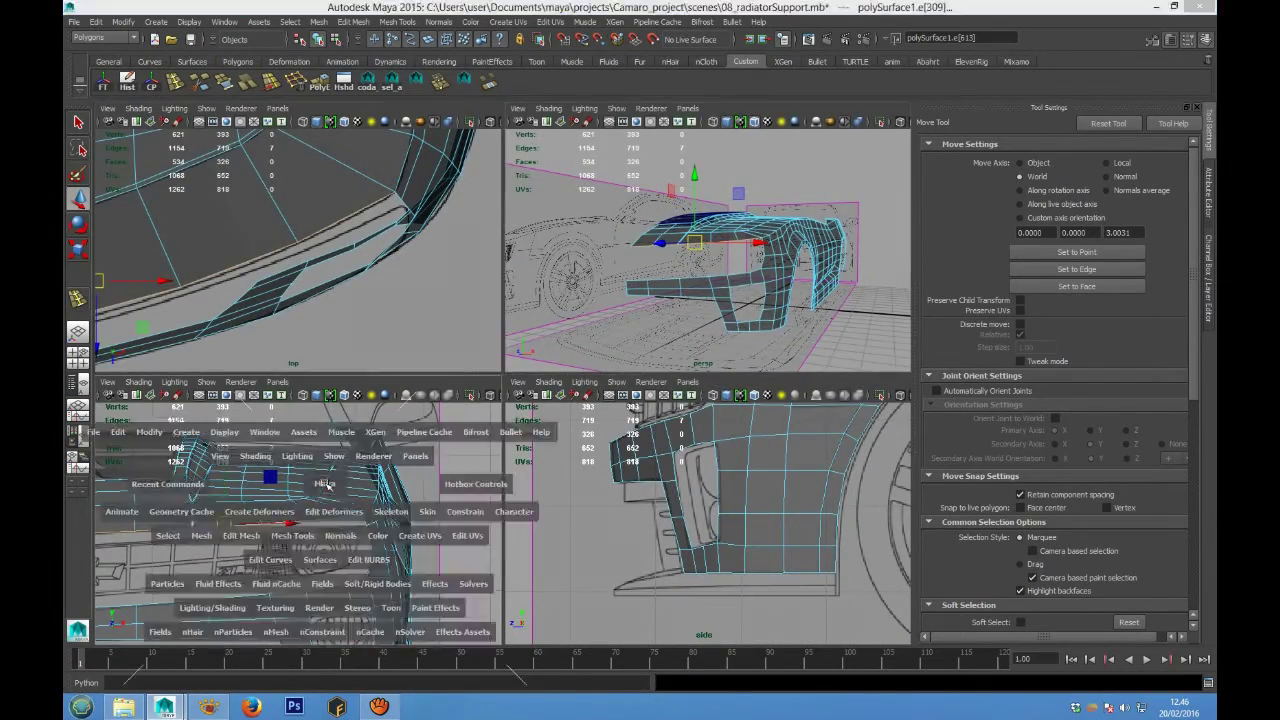
pyautogui.keyDown('alt'); pyautogui.moveTo(591, 421); pyautogui.dragTo(593, 419, button='middle'); pyautogui.keyUp('alt')
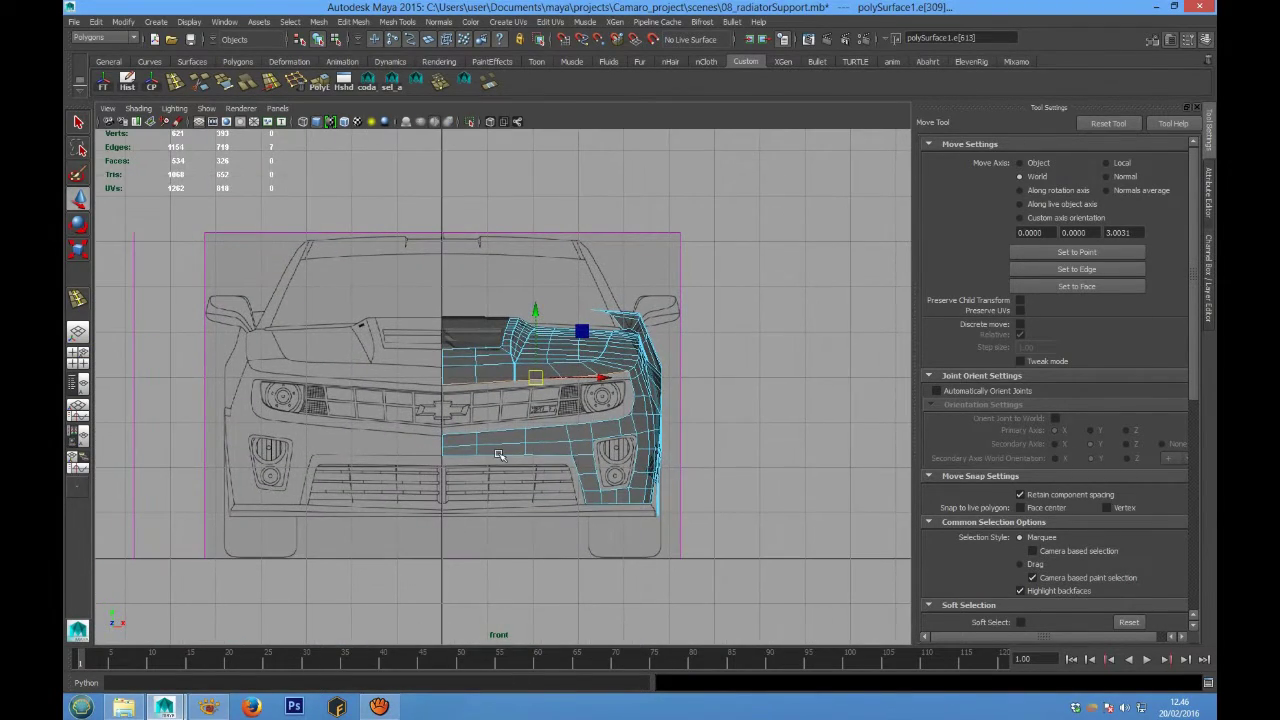
pyautogui.scroll(5, 549, 439)
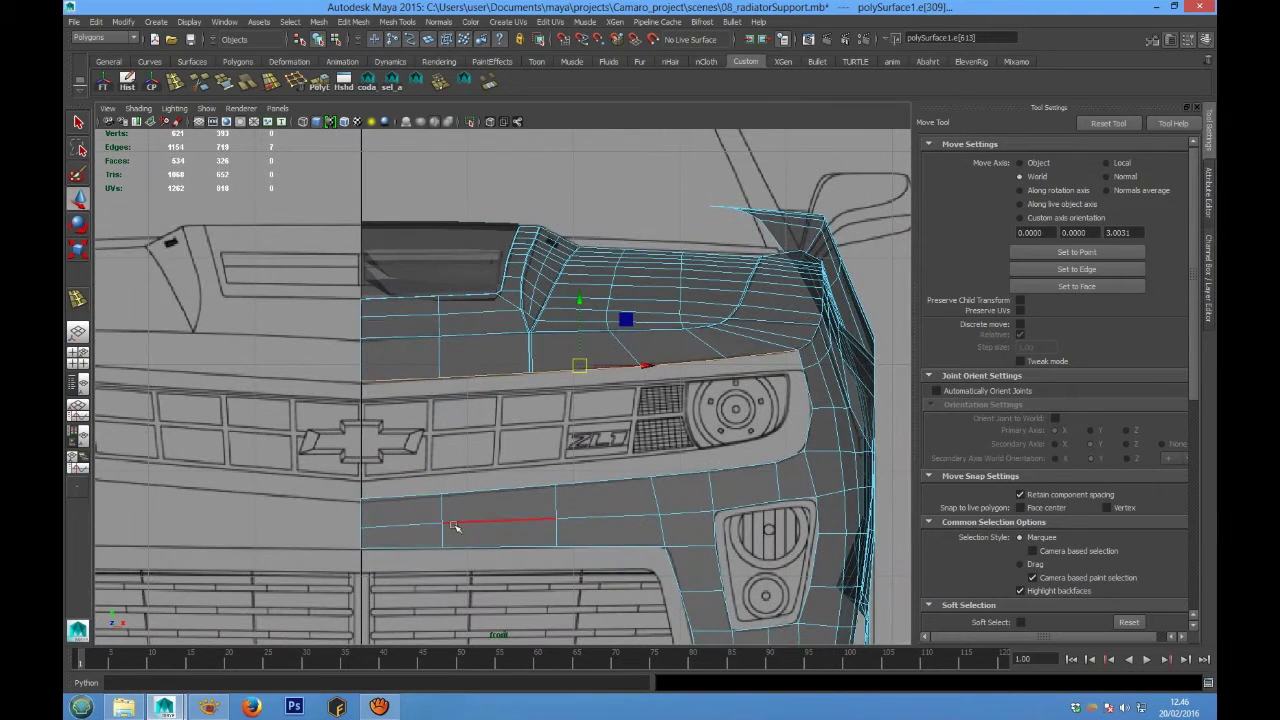
pyautogui.click(212, 708)
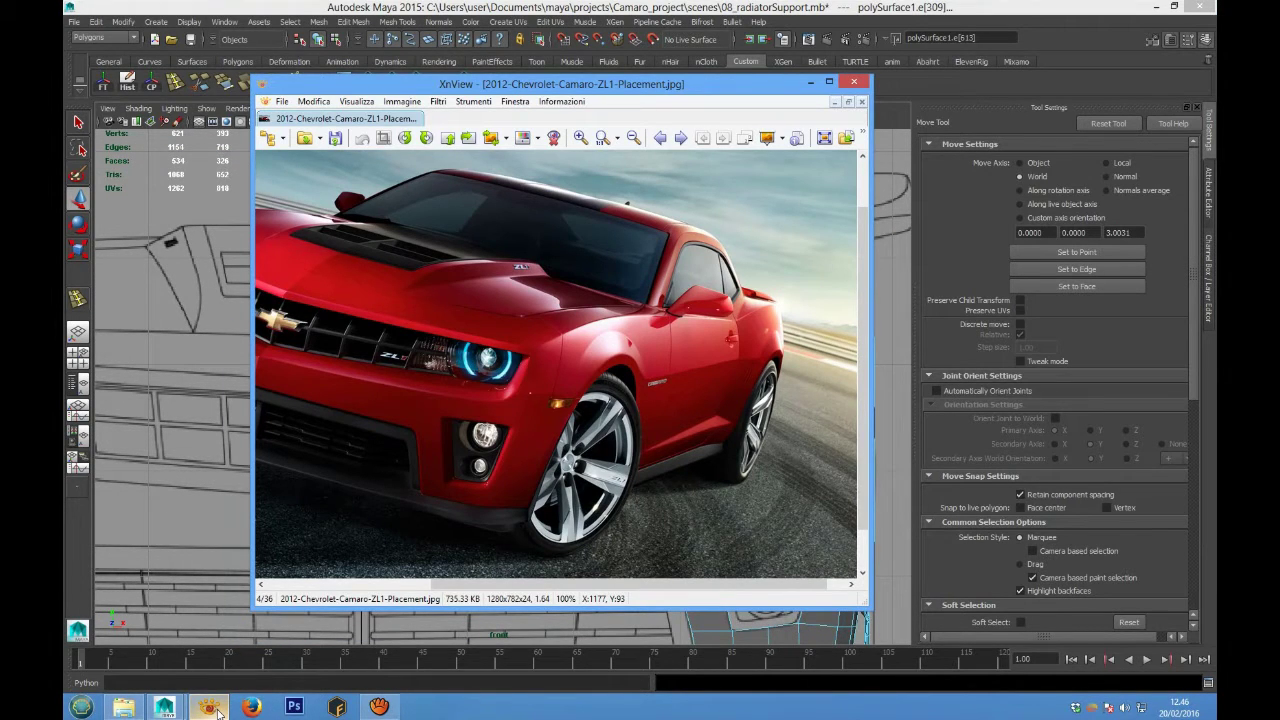
pyautogui.click(212, 708)
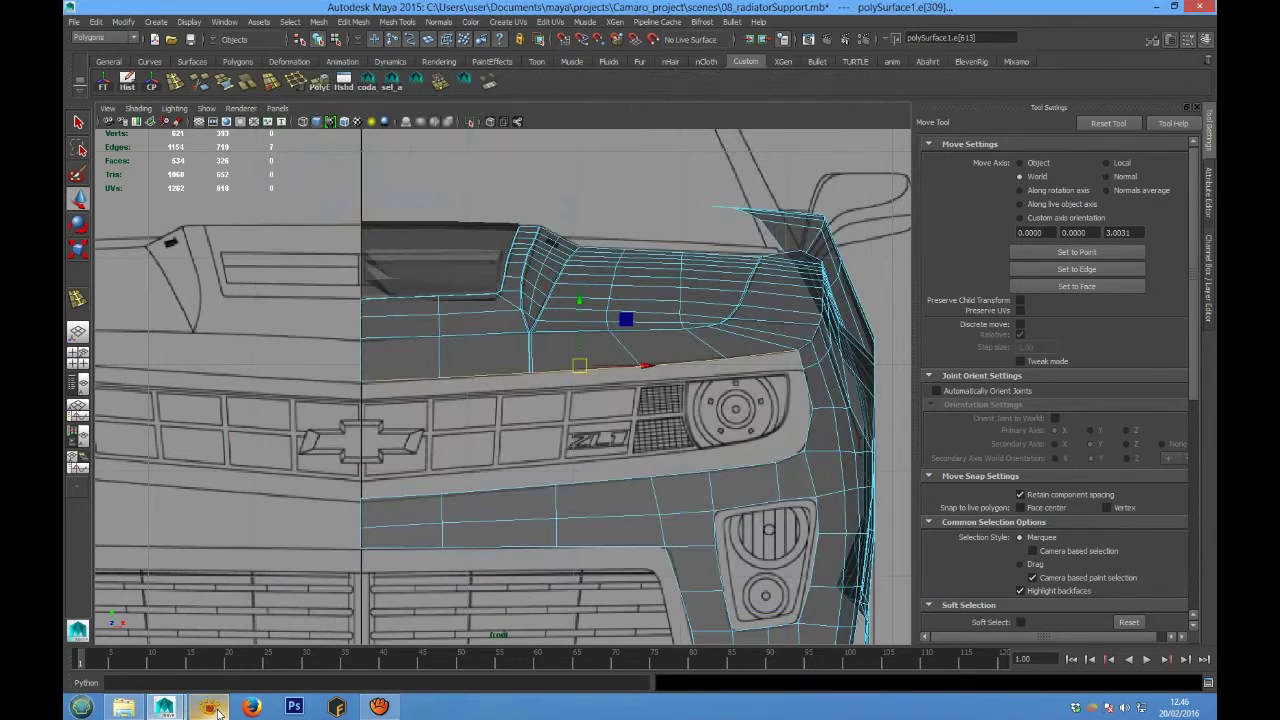
pyautogui.scroll(3, 500, 393)
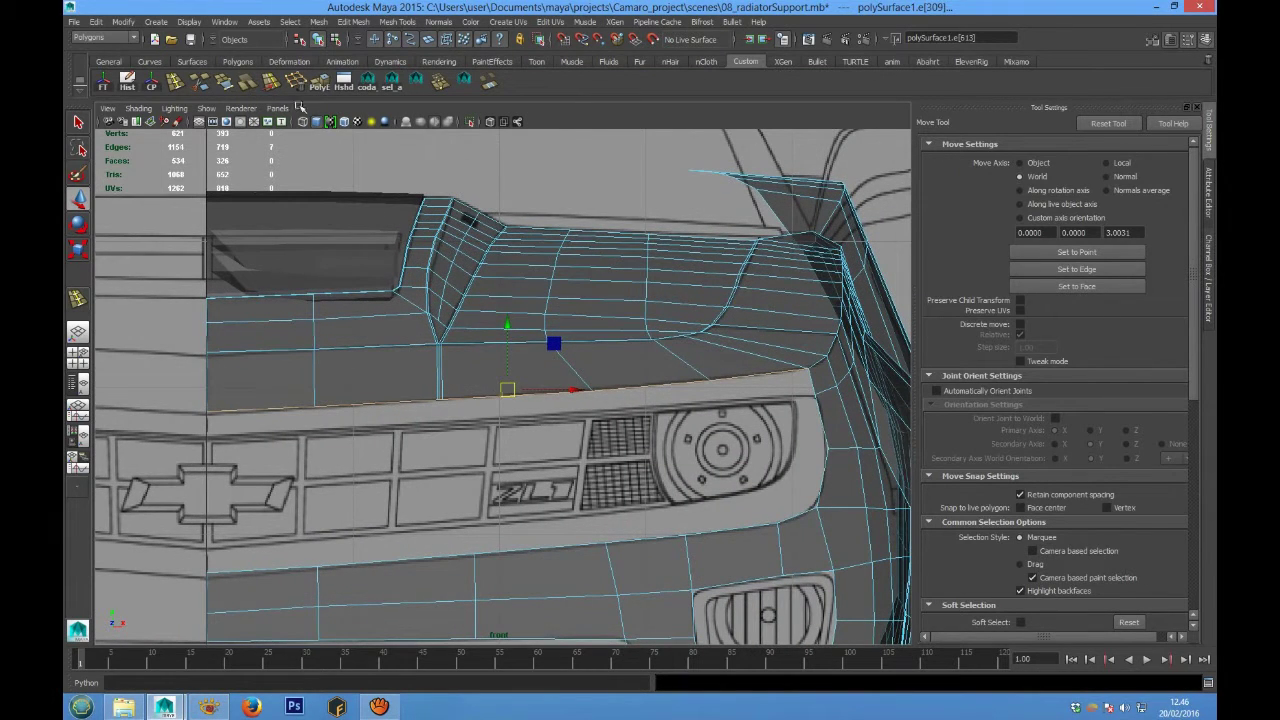
pyautogui.click(319, 82)
pyautogui.press('w')
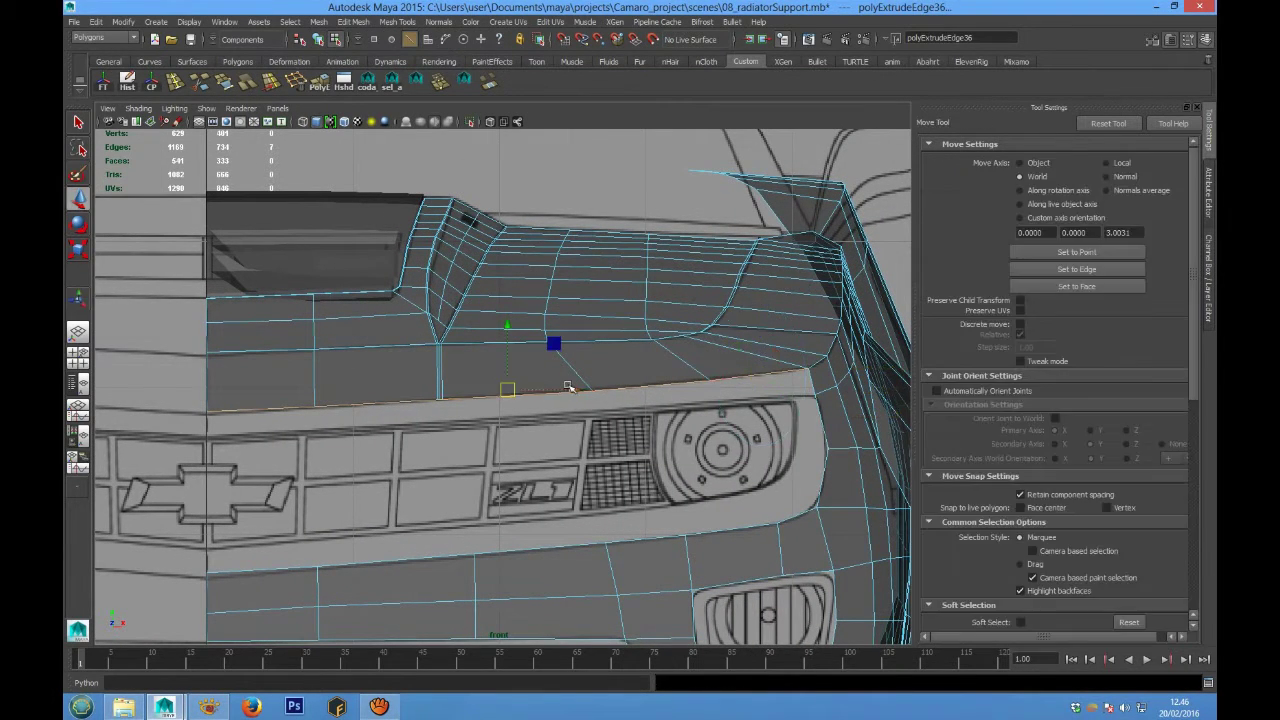
pyautogui.moveTo(512, 369)
pyautogui.keyDown('alt'); pyautogui.mouseDown(button='middle')
pyautogui.moveTo(527, 347)
pyautogui.moveTo(516, 353)
pyautogui.mouseUp(button='middle'); pyautogui.keyUp('alt')
pyautogui.scroll(1, 527, 347)
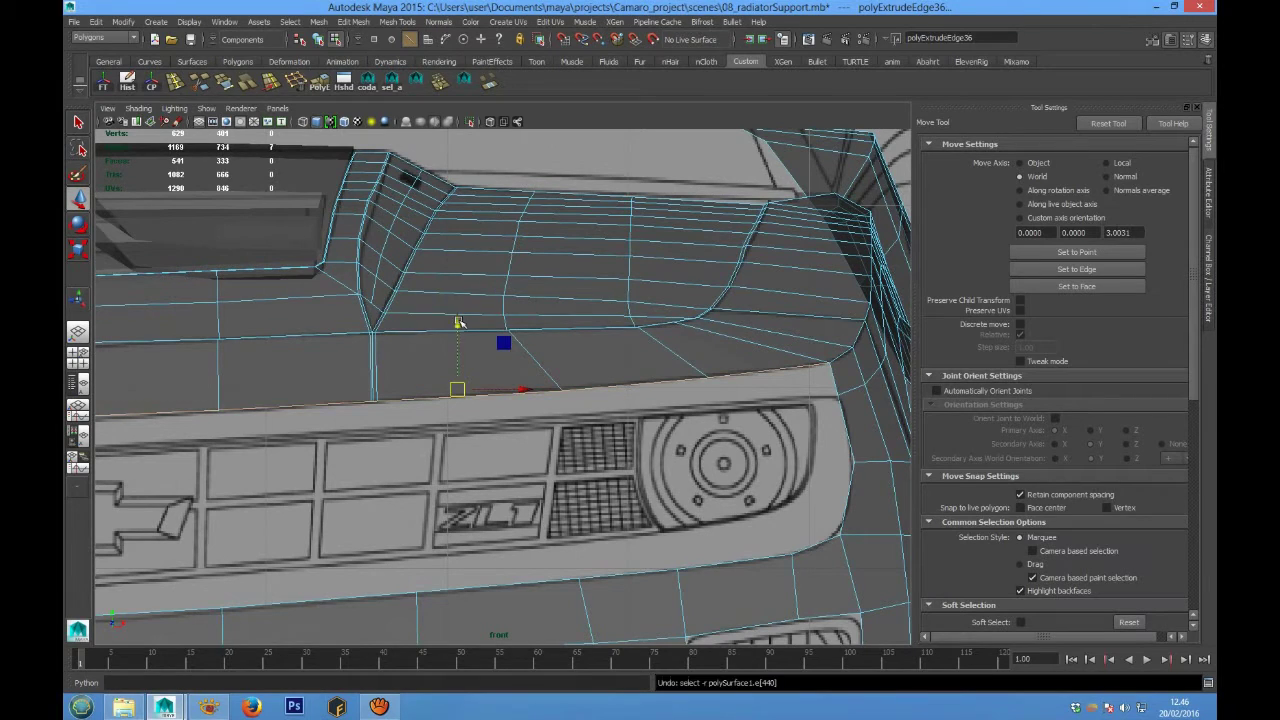
pyautogui.moveTo(461, 328); pyautogui.dragTo(458, 362)
# Move the extruded strip's lower edges slightly forward in the side view to match the blueprint's hood lip
pyautogui.press('space')
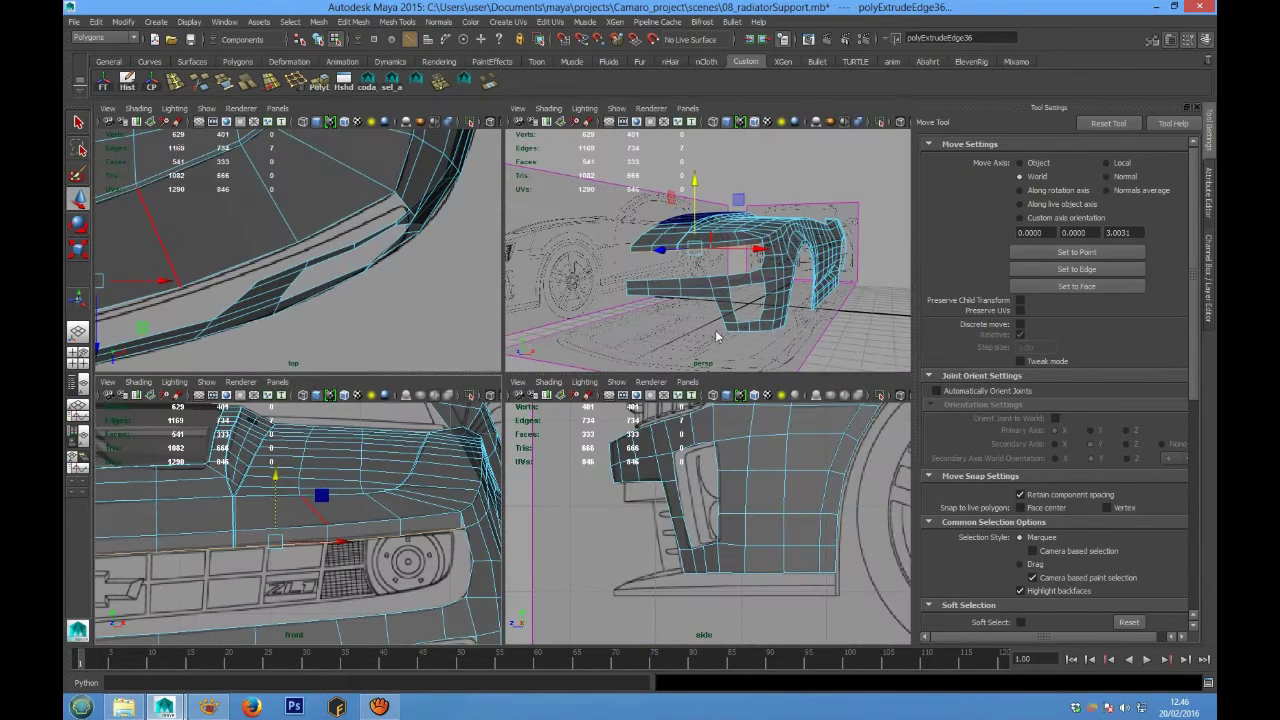
pyautogui.scroll(4, 720, 480)
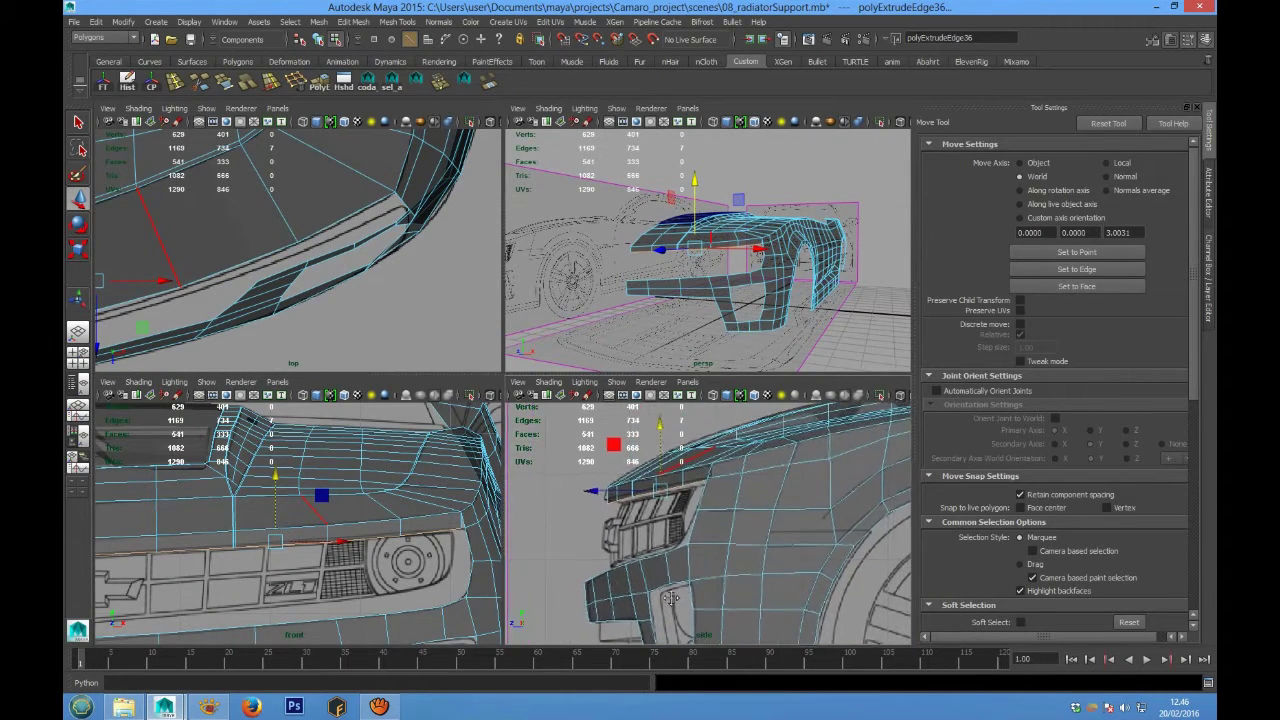
pyautogui.press('space')
pyautogui.keyDown('alt'); pyautogui.moveTo(604, 448); pyautogui.dragTo(741, 567, button='middle'); pyautogui.keyUp('alt')
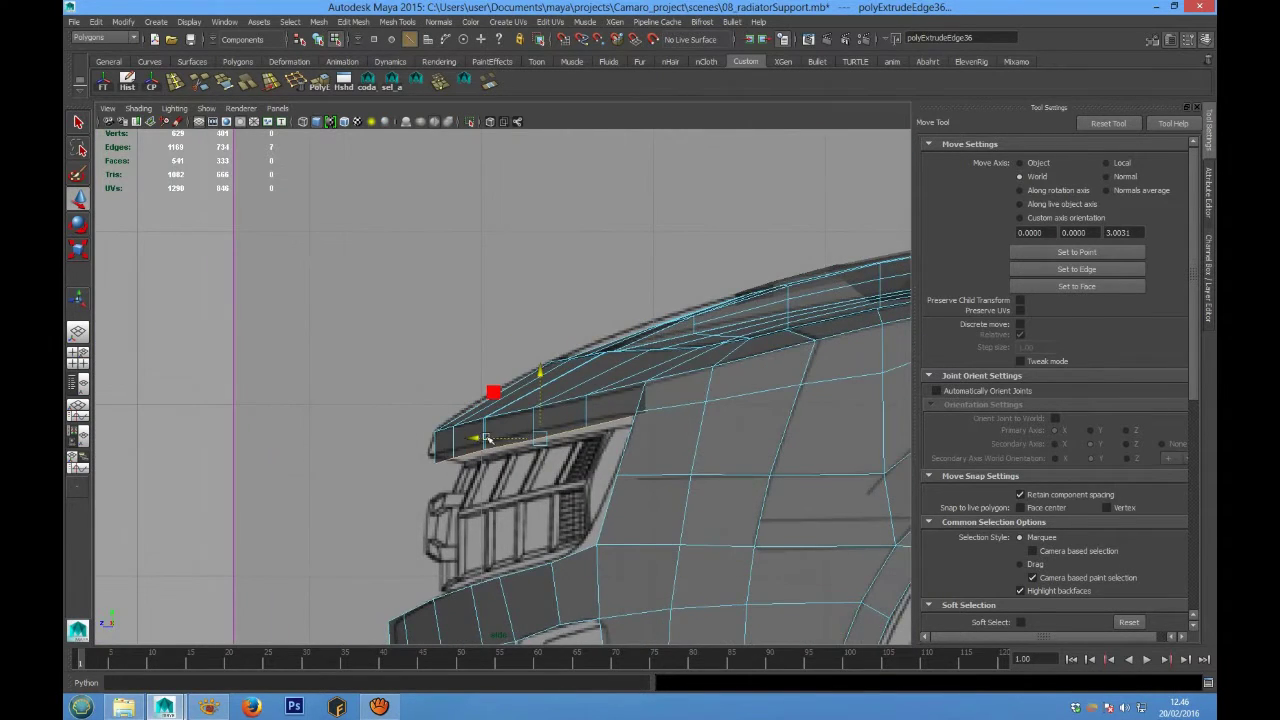
pyautogui.moveTo(480, 438); pyautogui.dragTo(466, 438)
pyautogui.keyDown('alt'); pyautogui.moveTo(466, 438); pyautogui.dragTo(490, 387, button='middle'); pyautogui.keyUp('alt')
pyautogui.keyDown('alt'); pyautogui.moveTo(490, 387); pyautogui.dragTo(666, 362, button='right'); pyautogui.keyUp('alt')
pyautogui.keyDown('alt'); pyautogui.moveTo(666, 362); pyautogui.dragTo(508, 412, button='middle'); pyautogui.keyUp('alt')
pyautogui.scroll(-3, 508, 412)
# Merge the extruded strip's outer lower corner vertex with the adjoining fender vertex above the headlight
pyautogui.moveTo(534, 390); pyautogui.dragTo(486, 390, button='right')
pyautogui.scroll(2, 515, 411)
pyautogui.click(550, 415)
pyautogui.scroll(3, 556, 422)
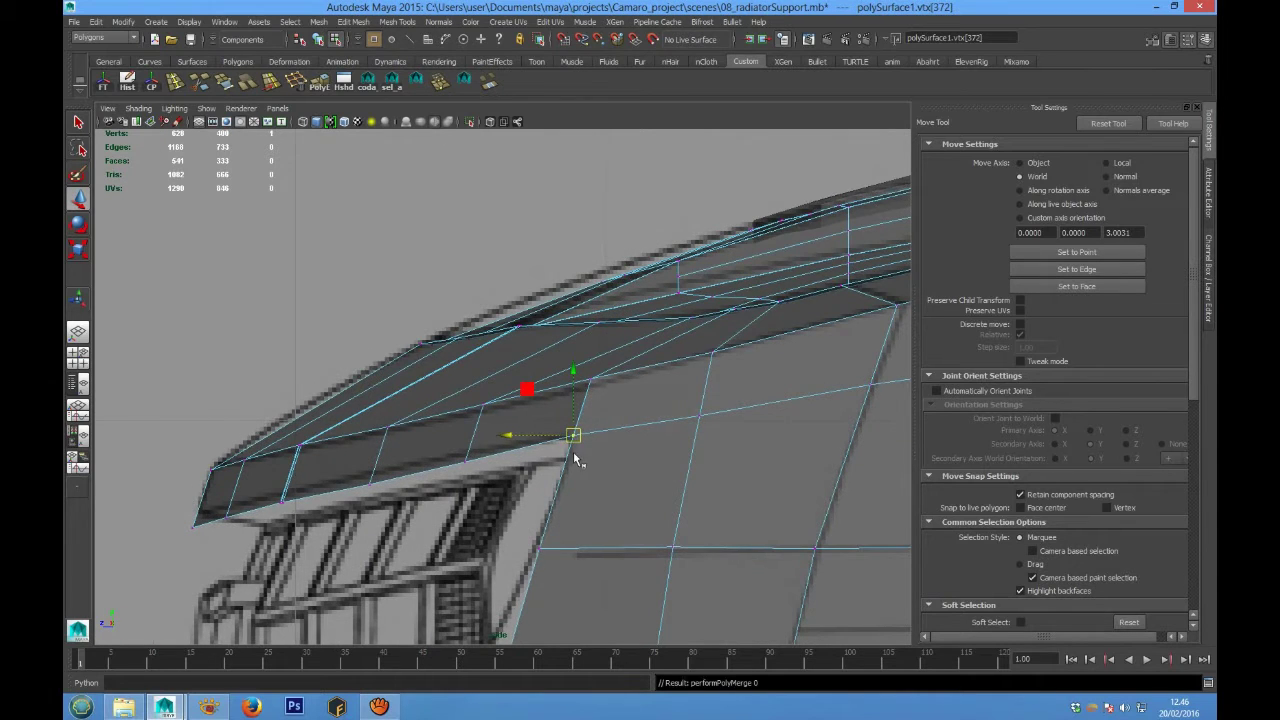
pyautogui.keyDown('alt'); pyautogui.moveTo(574, 437); pyautogui.dragTo(748, 417, button='middle'); pyautogui.keyUp('alt')
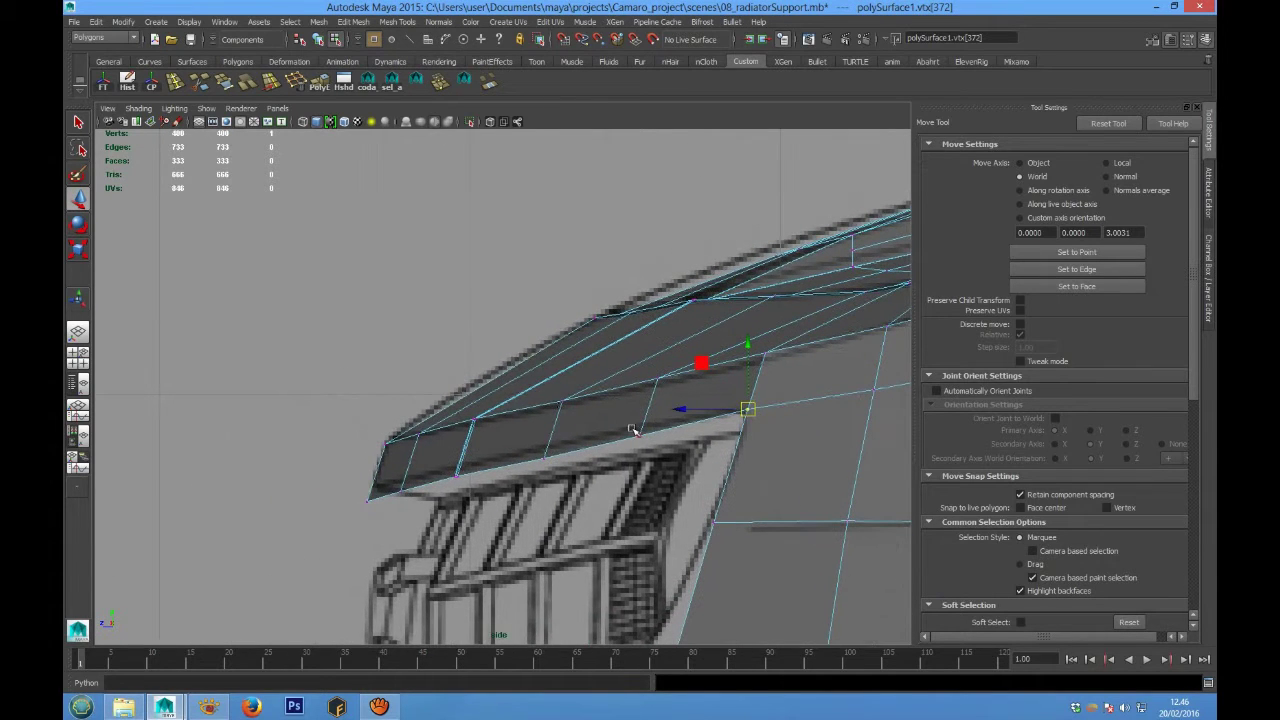
# Raise the hood strip's lower vertices one by one in the side view to follow the blueprint's hood line above the grille
pyautogui.click(633, 430)
pyautogui.moveTo(643, 363); pyautogui.dragTo(643, 359)
pyautogui.keyDown('alt'); pyautogui.moveTo(519, 465); pyautogui.dragTo(546, 427, button='middle'); pyautogui.keyUp('alt')
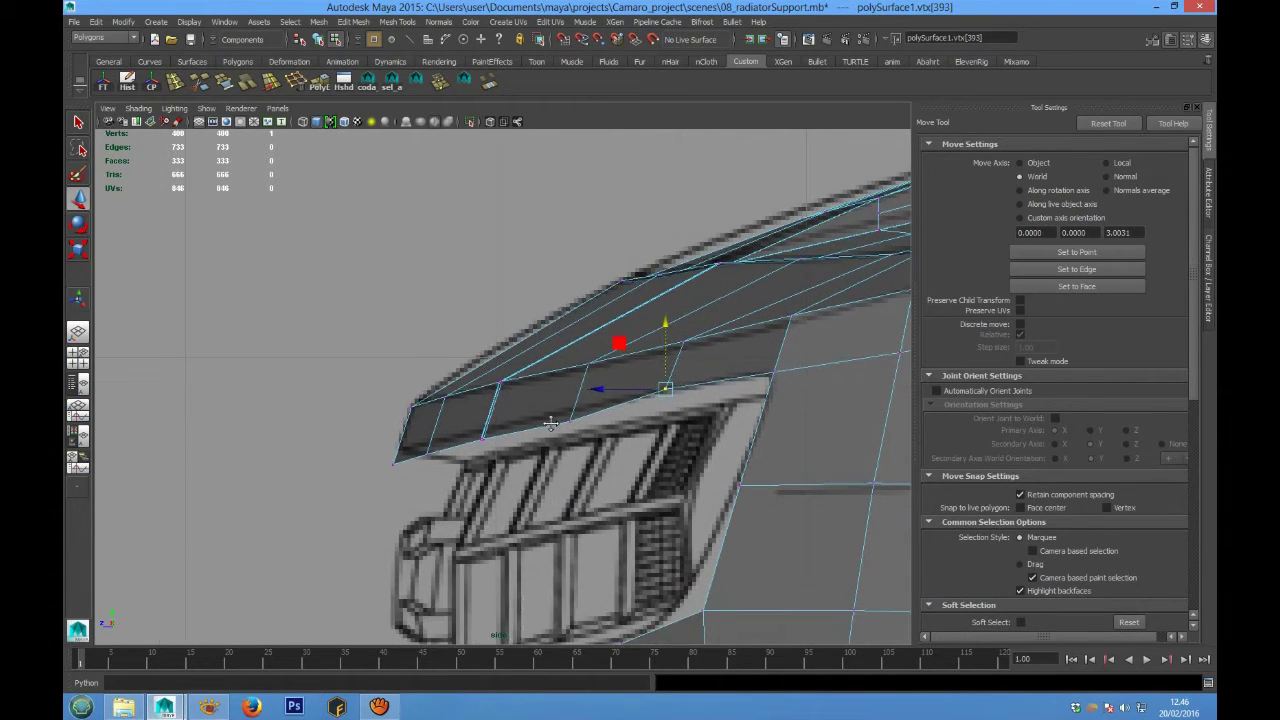
pyautogui.scroll(3, 549, 425)
pyautogui.moveTo(578, 434); pyautogui.dragTo(669, 485)
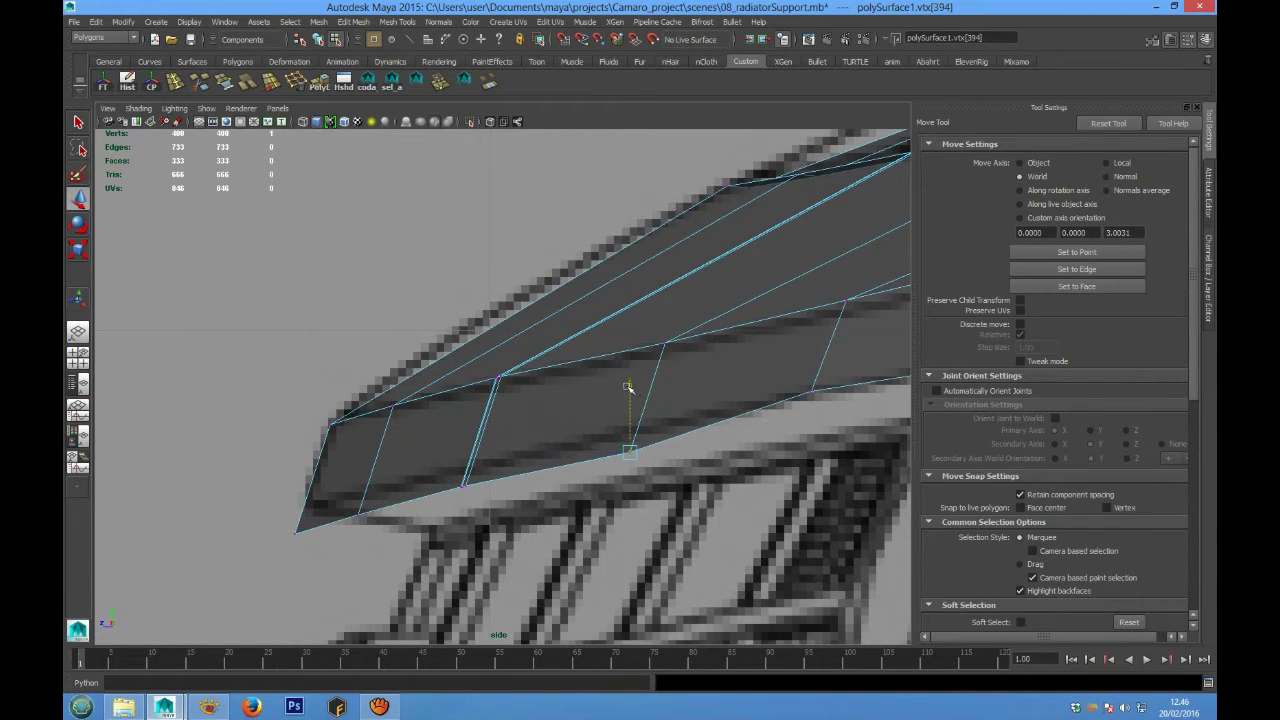
pyautogui.moveTo(628, 386); pyautogui.dragTo(630, 367)
pyautogui.keyDown('alt'); pyautogui.moveTo(478, 467); pyautogui.dragTo(536, 470, button='middle'); pyautogui.keyUp('alt')
pyautogui.moveTo(506, 465); pyautogui.dragTo(555, 519)
pyautogui.moveTo(526, 423); pyautogui.dragTo(524, 410)
pyautogui.keyDown('alt'); pyautogui.moveTo(440, 503); pyautogui.dragTo(600, 487, button='middle'); pyautogui.keyUp('alt')
pyautogui.moveTo(543, 481); pyautogui.dragTo(594, 519)
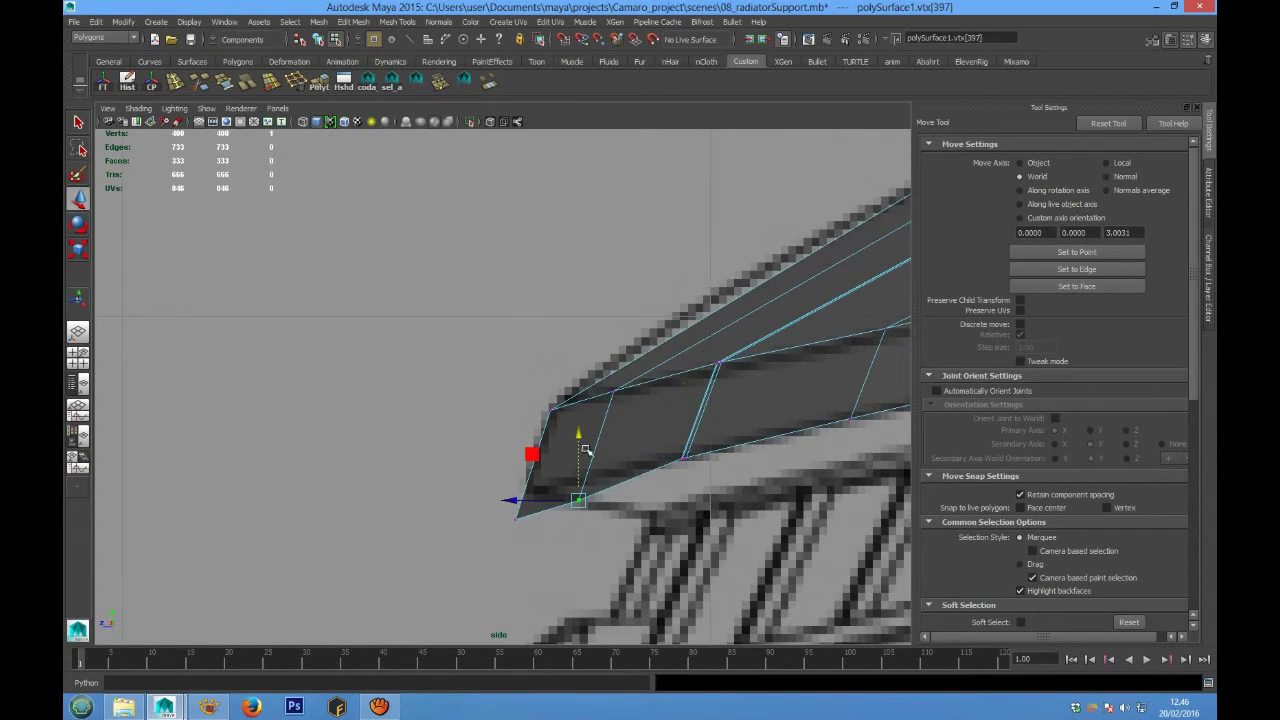
pyautogui.moveTo(585, 449); pyautogui.dragTo(582, 422)
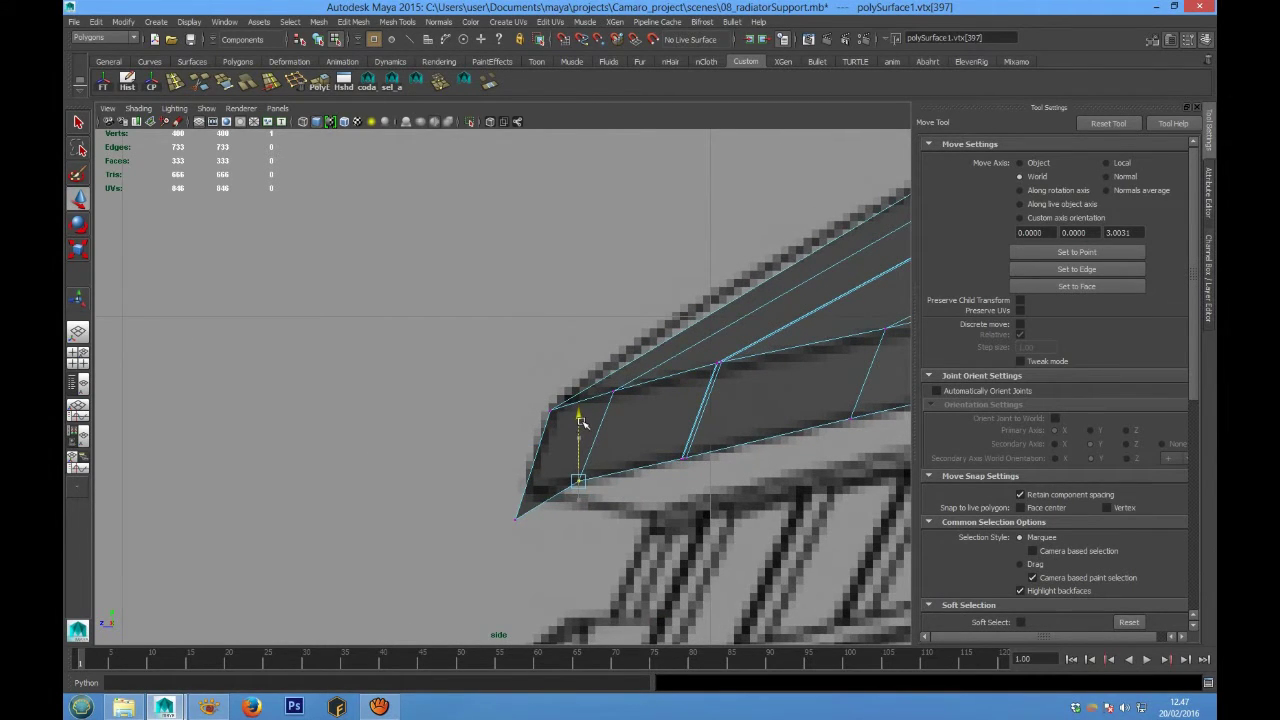
# Raise the hood strip's front lower tip vertex and pull it slightly back onto the blueprint's hood lip
pyautogui.moveTo(466, 508); pyautogui.dragTo(572, 559)
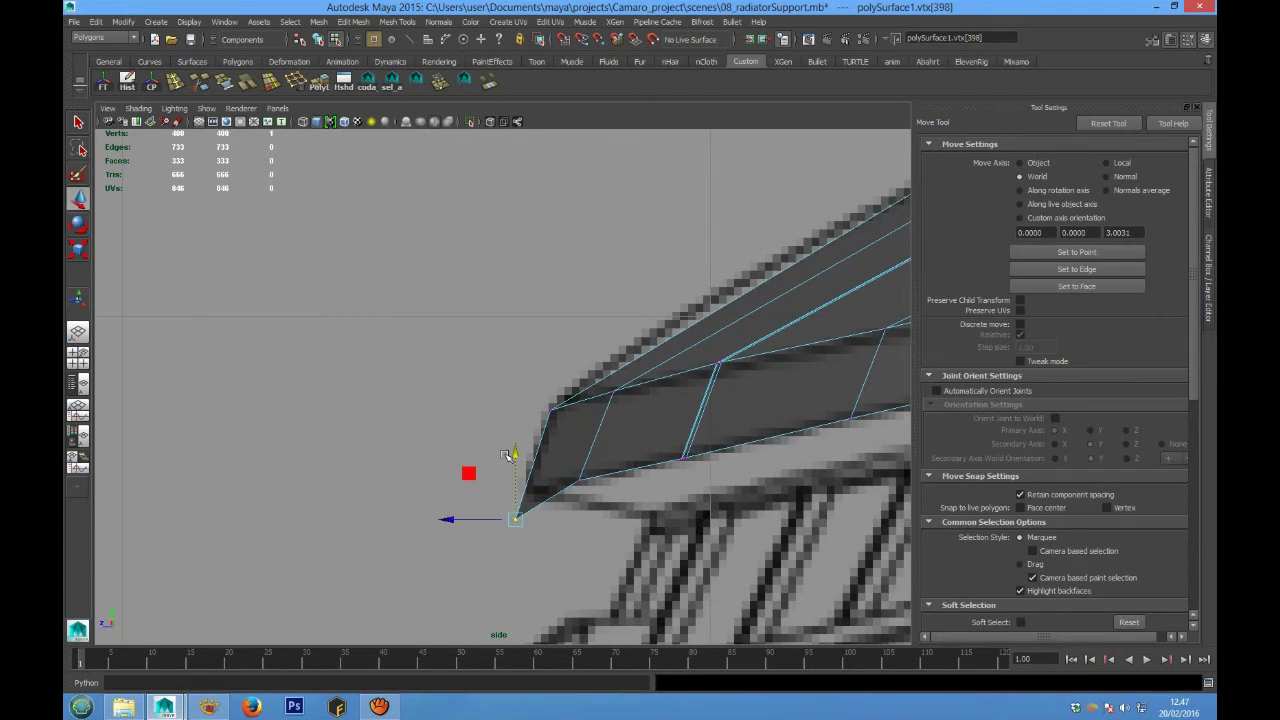
pyautogui.moveTo(507, 455); pyautogui.dragTo(517, 427)
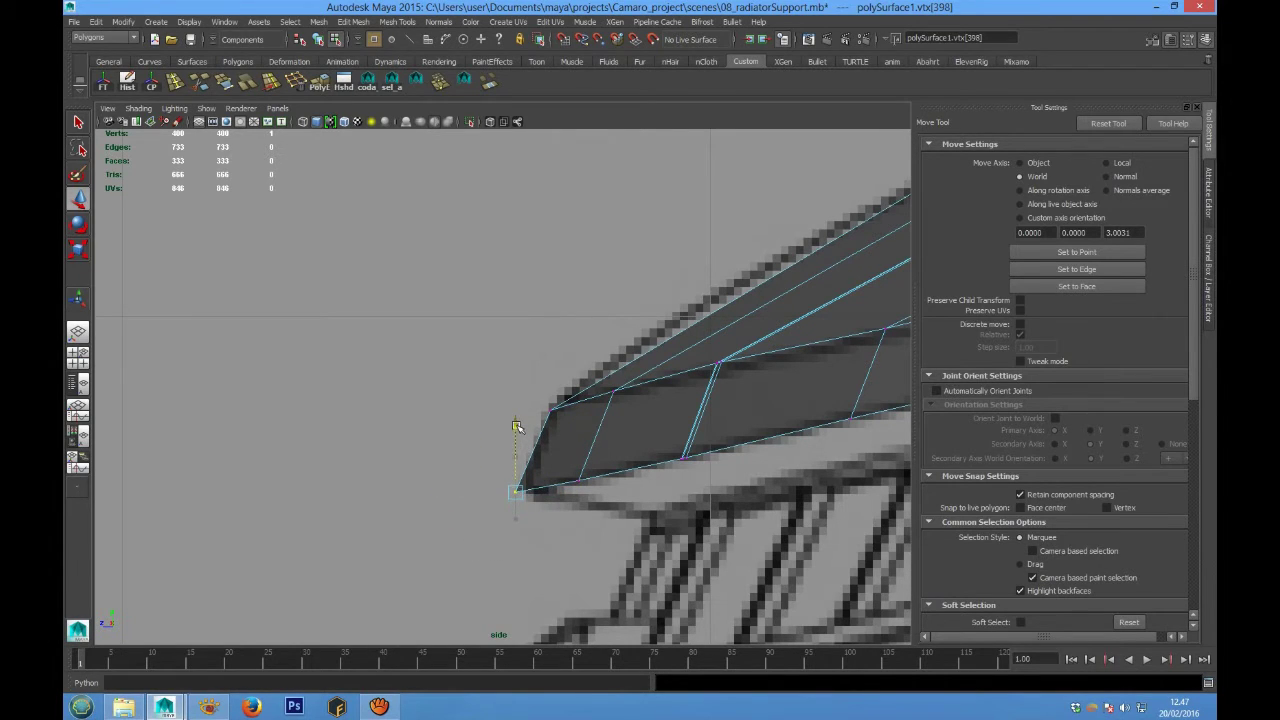
pyautogui.moveTo(455, 491); pyautogui.dragTo(466, 491)
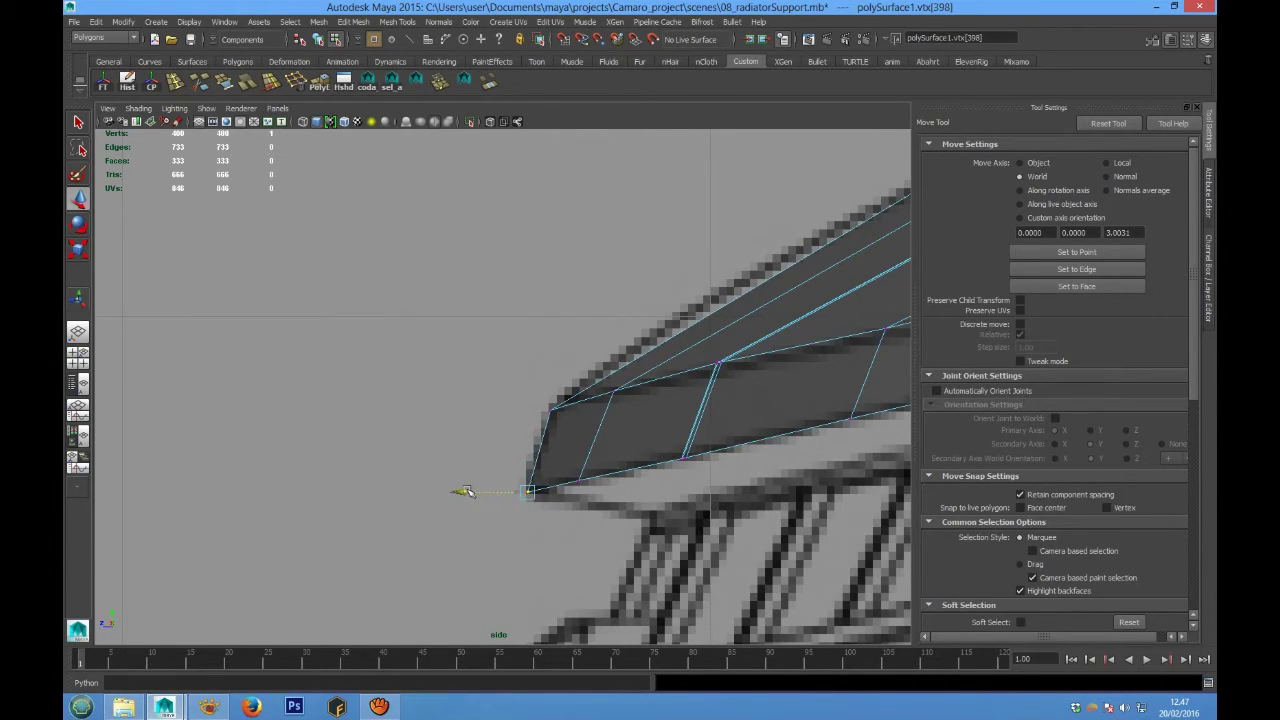
pyautogui.keyDown('alt'); pyautogui.moveTo(653, 464); pyautogui.dragTo(606, 525, button='middle'); pyautogui.keyUp('alt')
pyautogui.click(530, 528)
# Move the upper side vertex near the door's front seam slightly forward onto the blueprint's seam line
pyautogui.scroll(-8, 645, 487)
pyautogui.scroll(2, 578, 508)
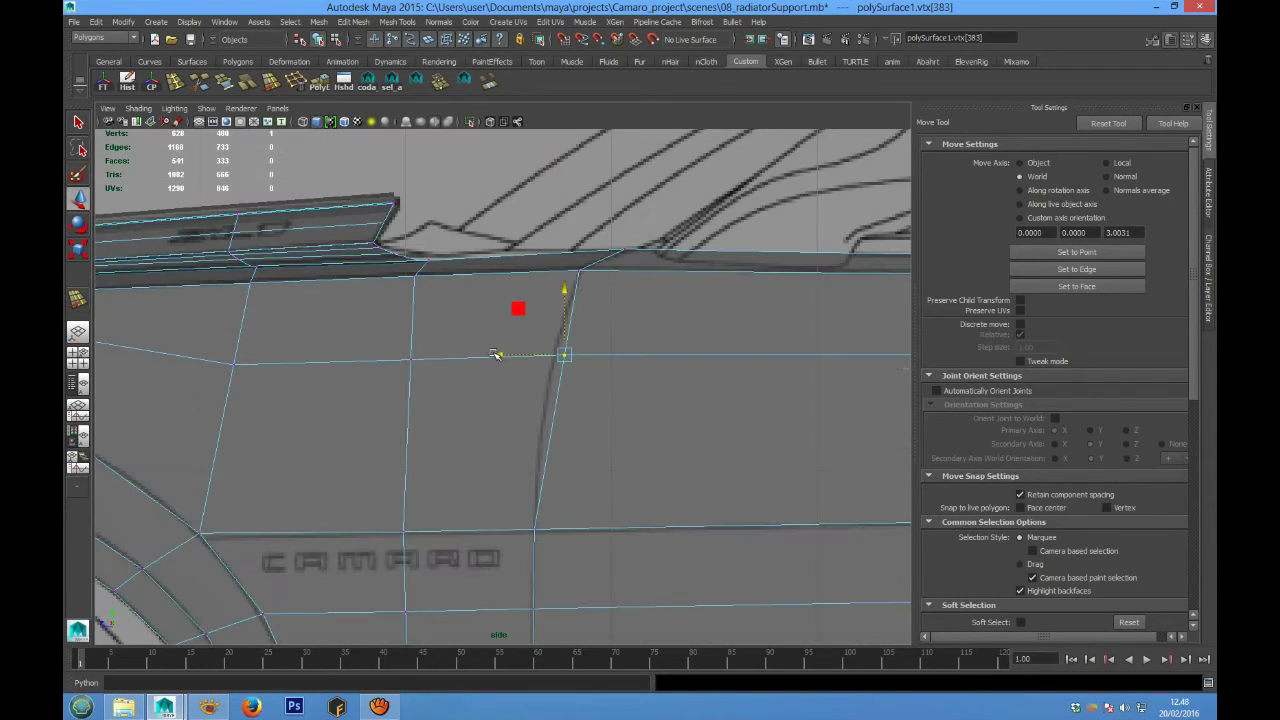
pyautogui.moveTo(497, 354); pyautogui.dragTo(484, 352)
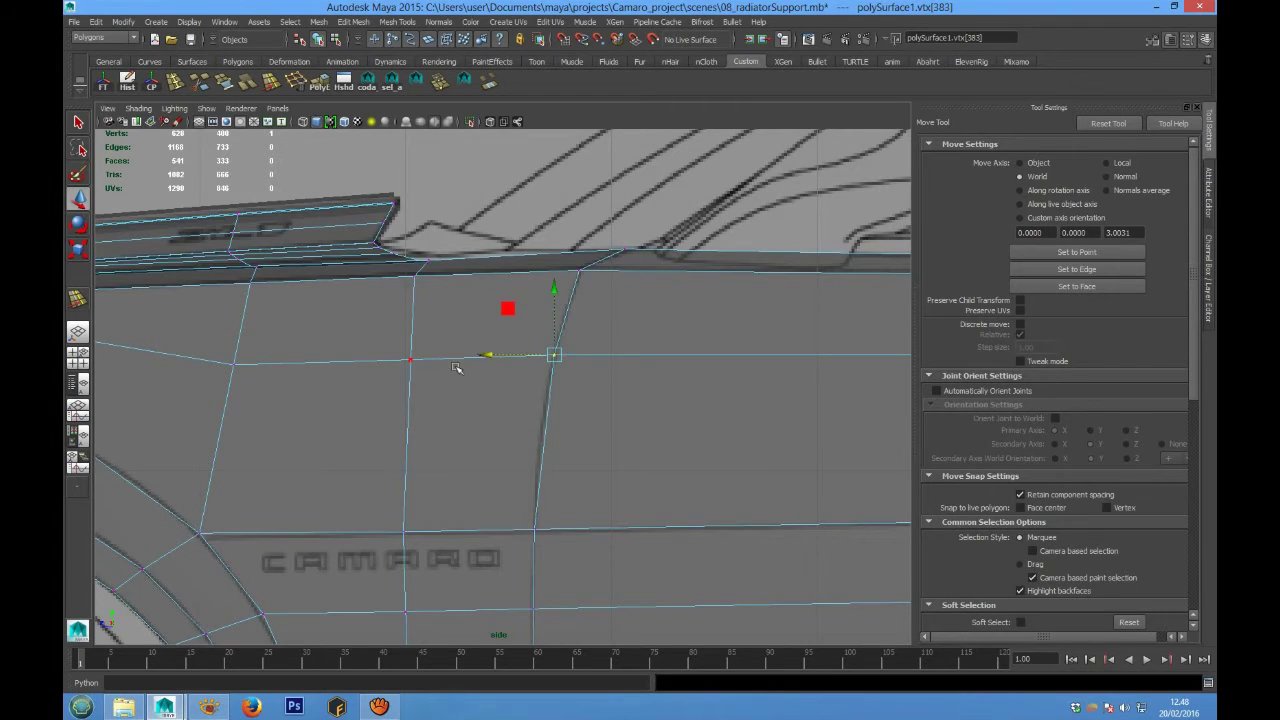
# Set the Move tool's axis to Normal and slide the upper fender vertex just ahead of the door seam downward along the surface
pyautogui.keyDown('alt'); pyautogui.moveTo(413, 385); pyautogui.dragTo(540, 389, button='middle'); pyautogui.keyUp('alt')
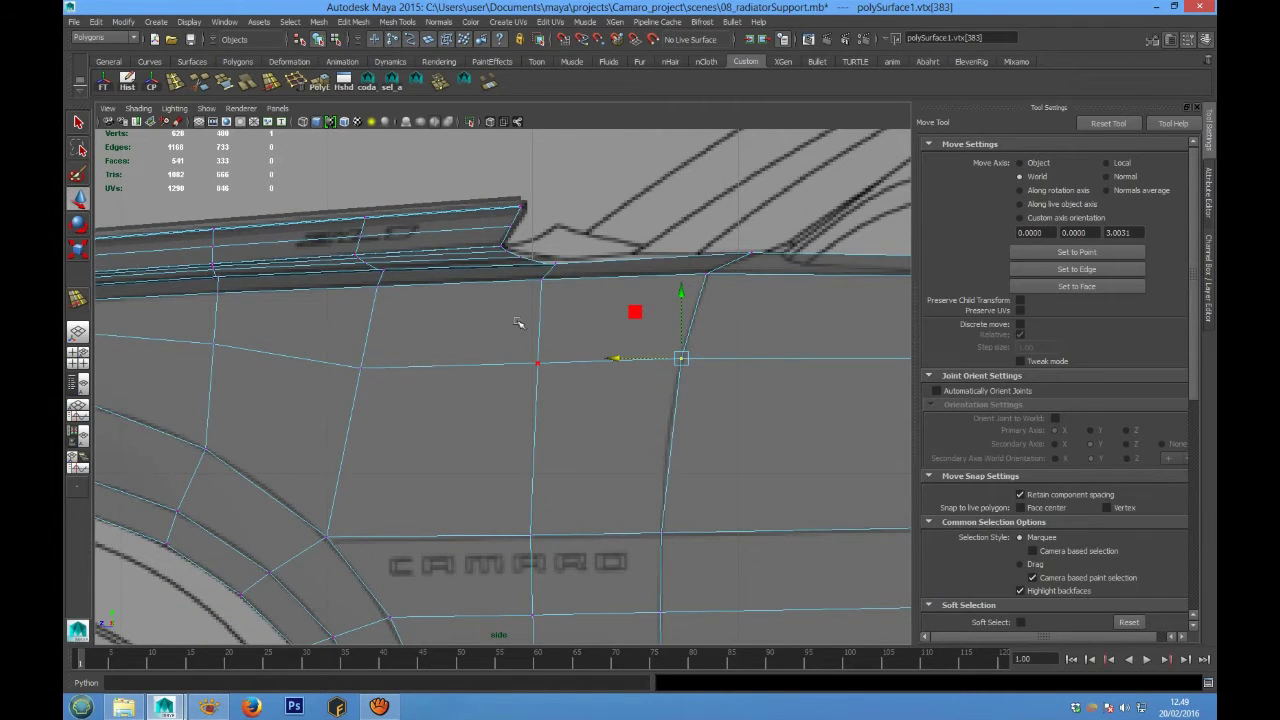
pyautogui.moveTo(567, 393); pyautogui.dragTo(567, 393)
pyautogui.scroll(-6, 400, 409)
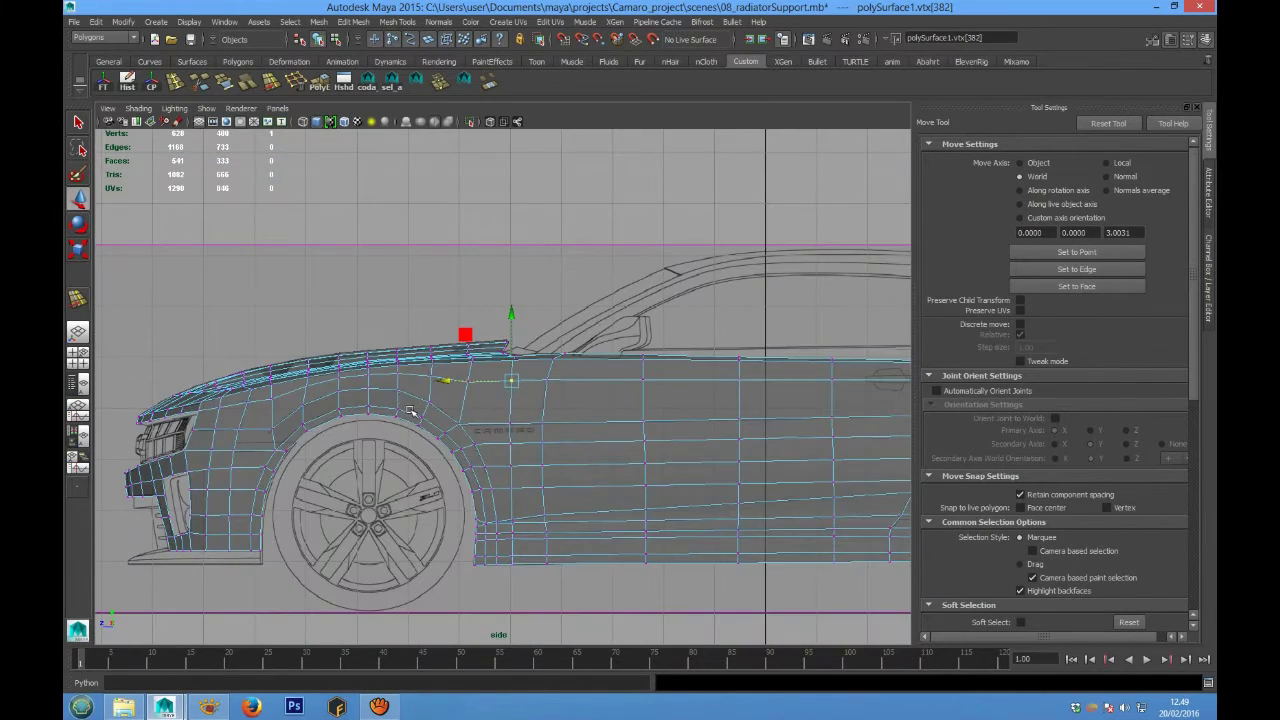
pyautogui.keyDown('alt'); pyautogui.moveTo(460, 418); pyautogui.dragTo(478, 414, button='middle'); pyautogui.keyUp('alt')
pyautogui.scroll(3, 565, 397)
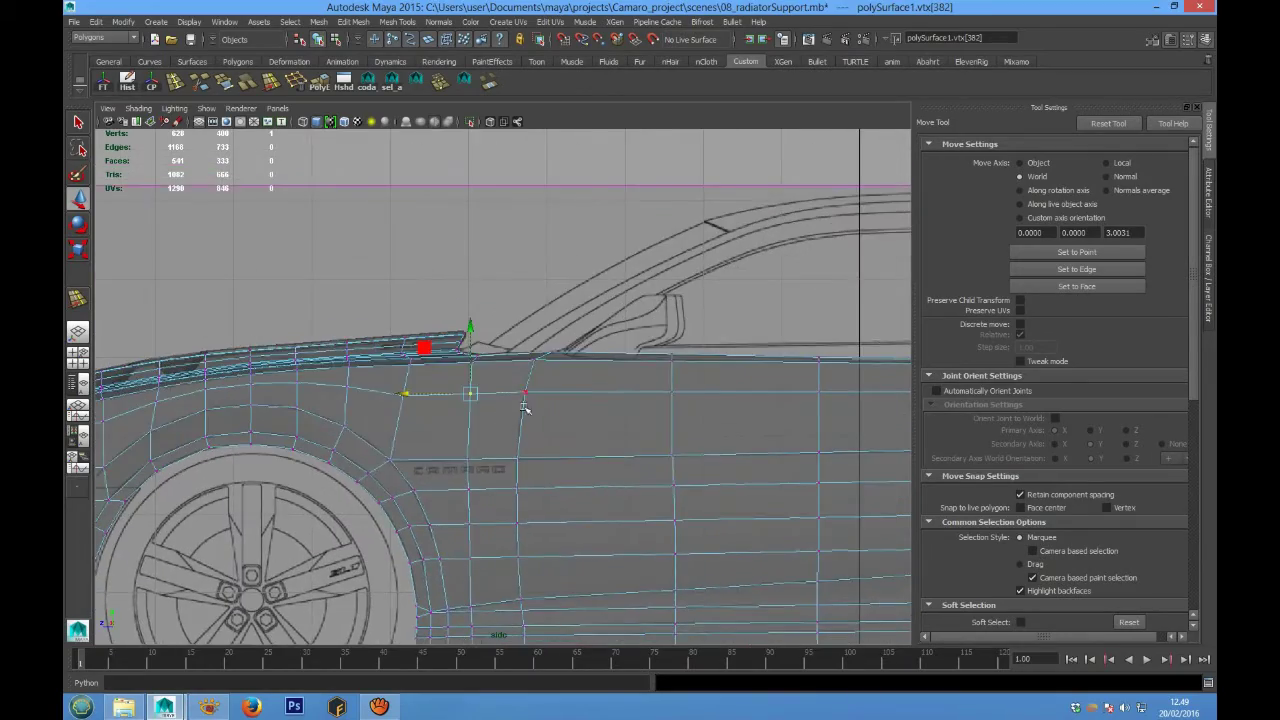
pyautogui.press('space')
pyautogui.press('space')
pyautogui.keyDown('alt'); pyautogui.moveTo(770, 272); pyautogui.dragTo(645, 330, button='middle'); pyautogui.keyUp('alt')
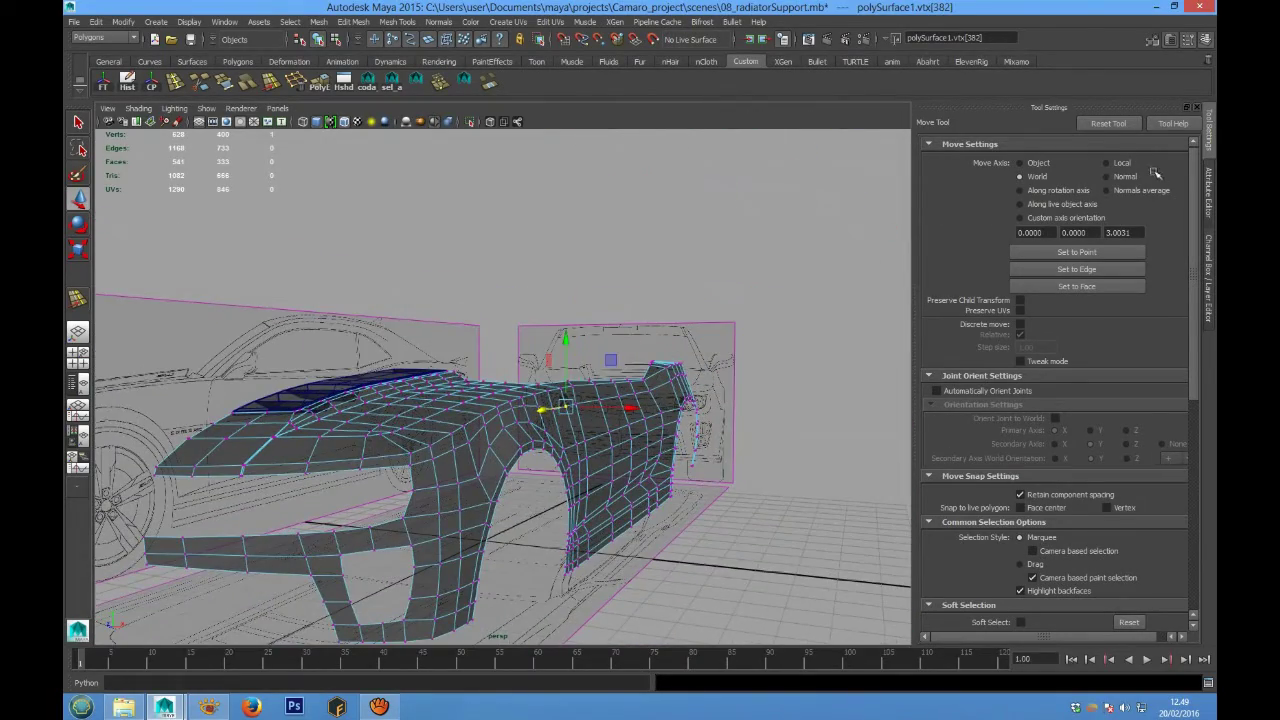
pyautogui.click(1119, 177)
pyautogui.scroll(4, 660, 436)
pyautogui.keyDown('alt'); pyautogui.moveTo(640, 443); pyautogui.dragTo(590, 399); pyautogui.keyUp('alt')
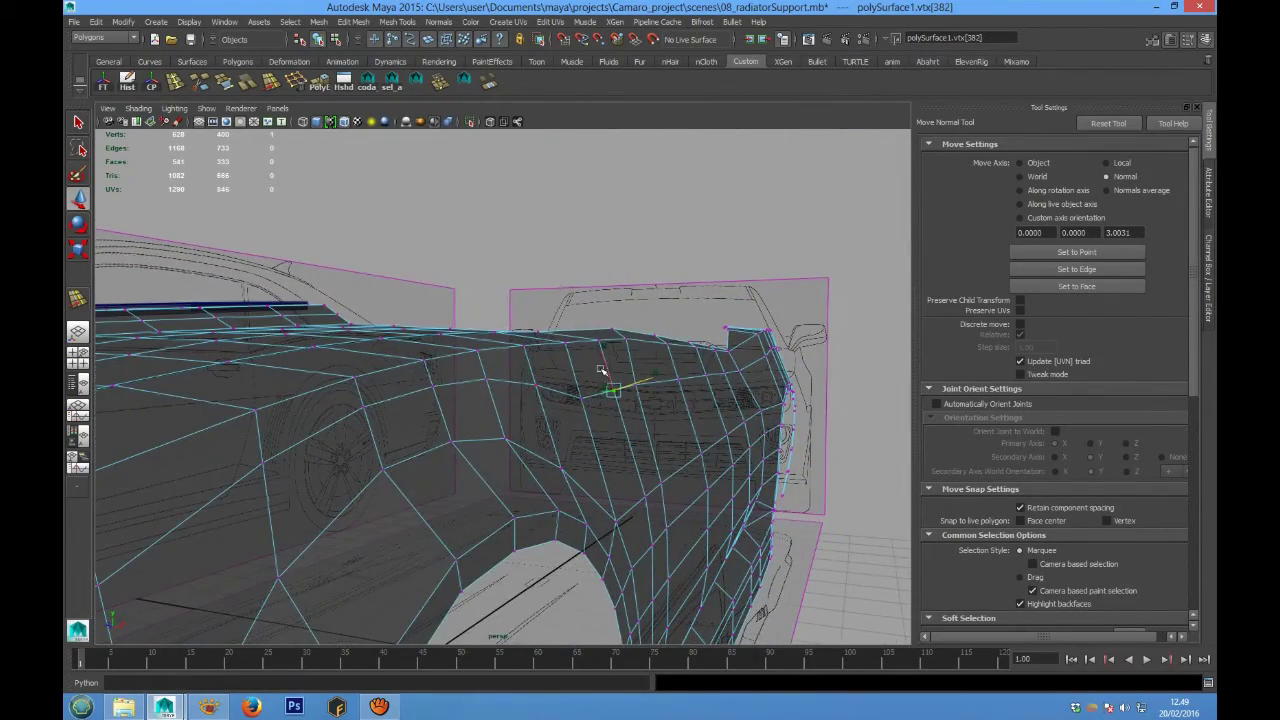
pyautogui.press('space')
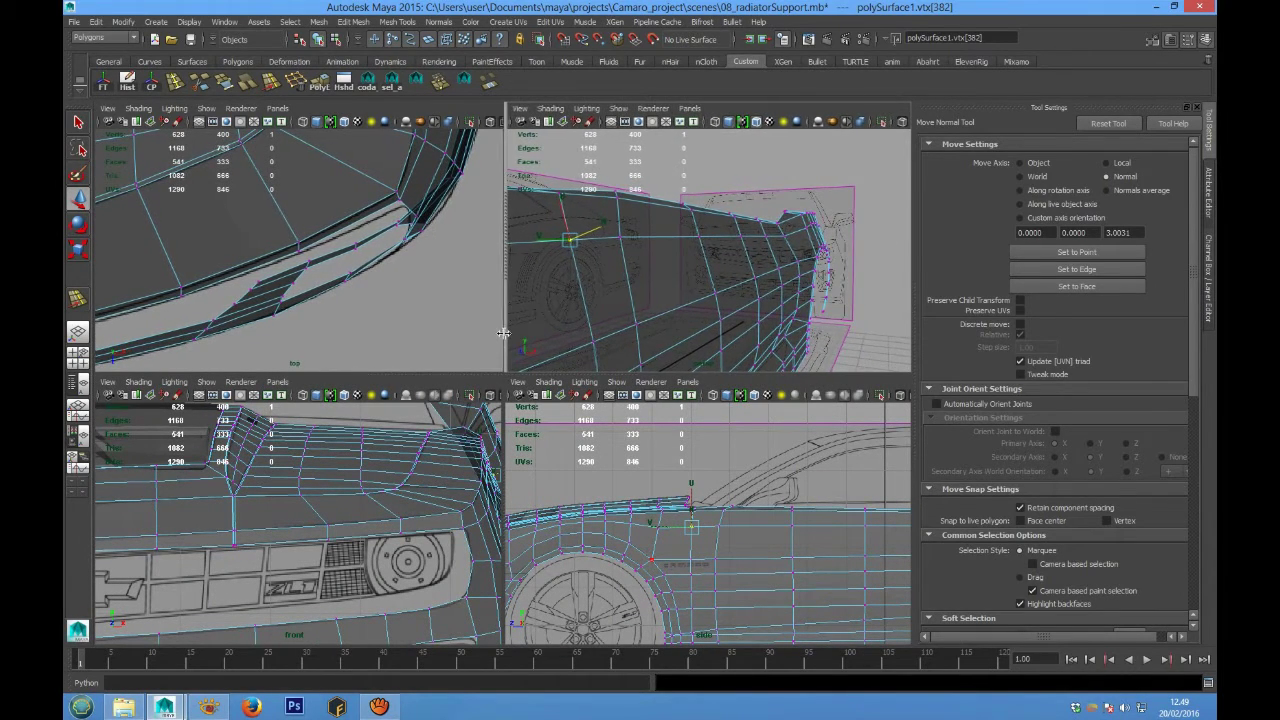
pyautogui.keyDown('alt'); pyautogui.moveTo(678, 266); pyautogui.dragTo(708, 280); pyautogui.keyUp('alt')
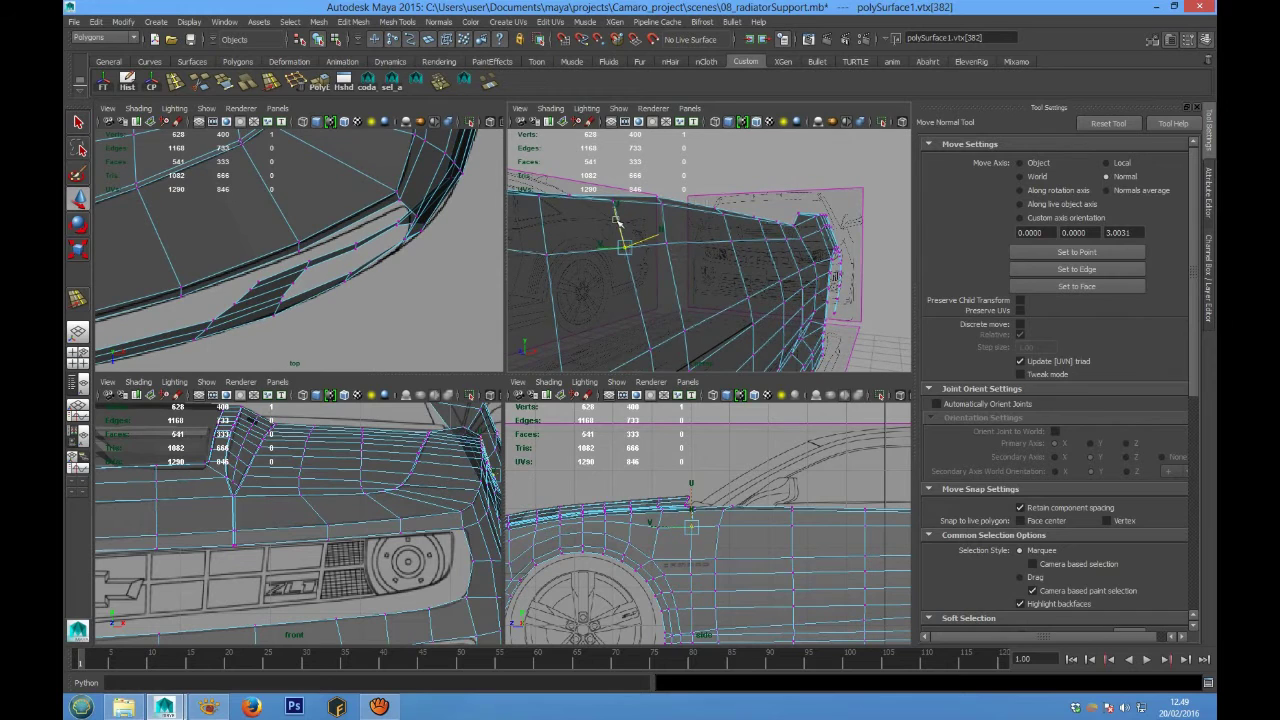
pyautogui.moveTo(617, 228); pyautogui.dragTo(620, 248)
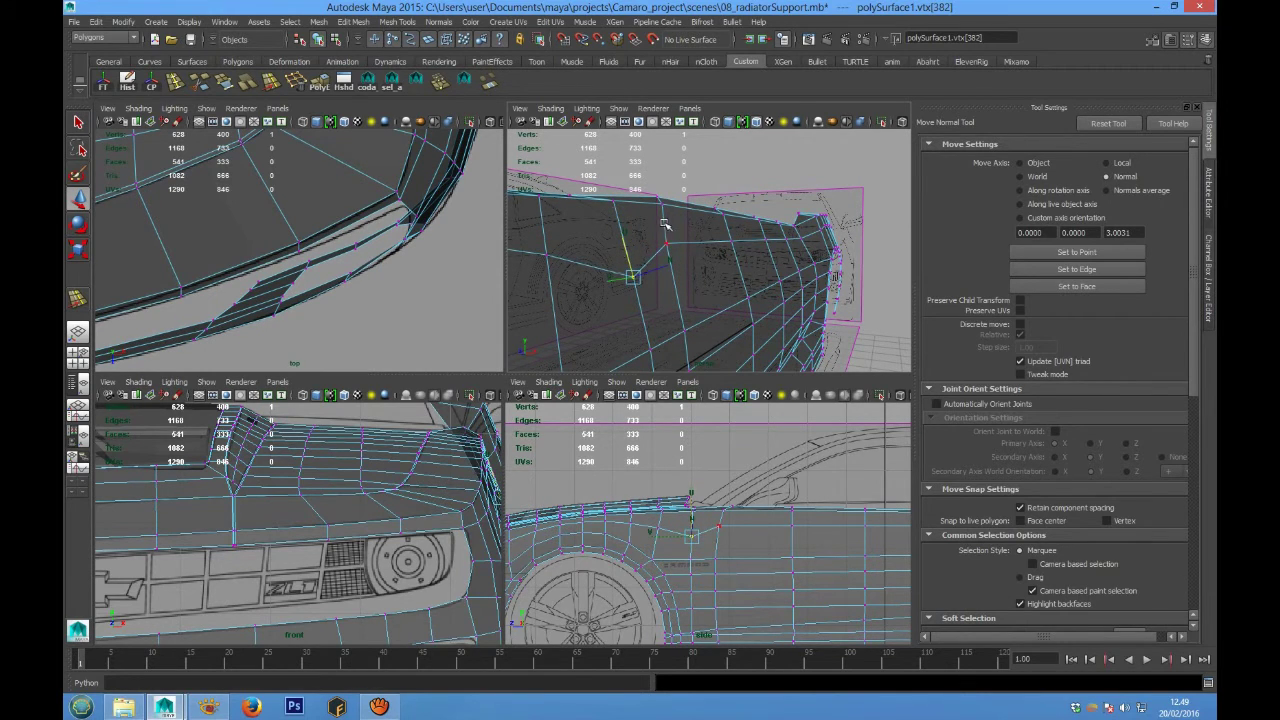
# Slide the door seam vertex and the next three vertices rearward along the same upper edge loop downward to even its flow
pyautogui.click(665, 243)
pyautogui.moveTo(658, 217); pyautogui.dragTo(661, 242)
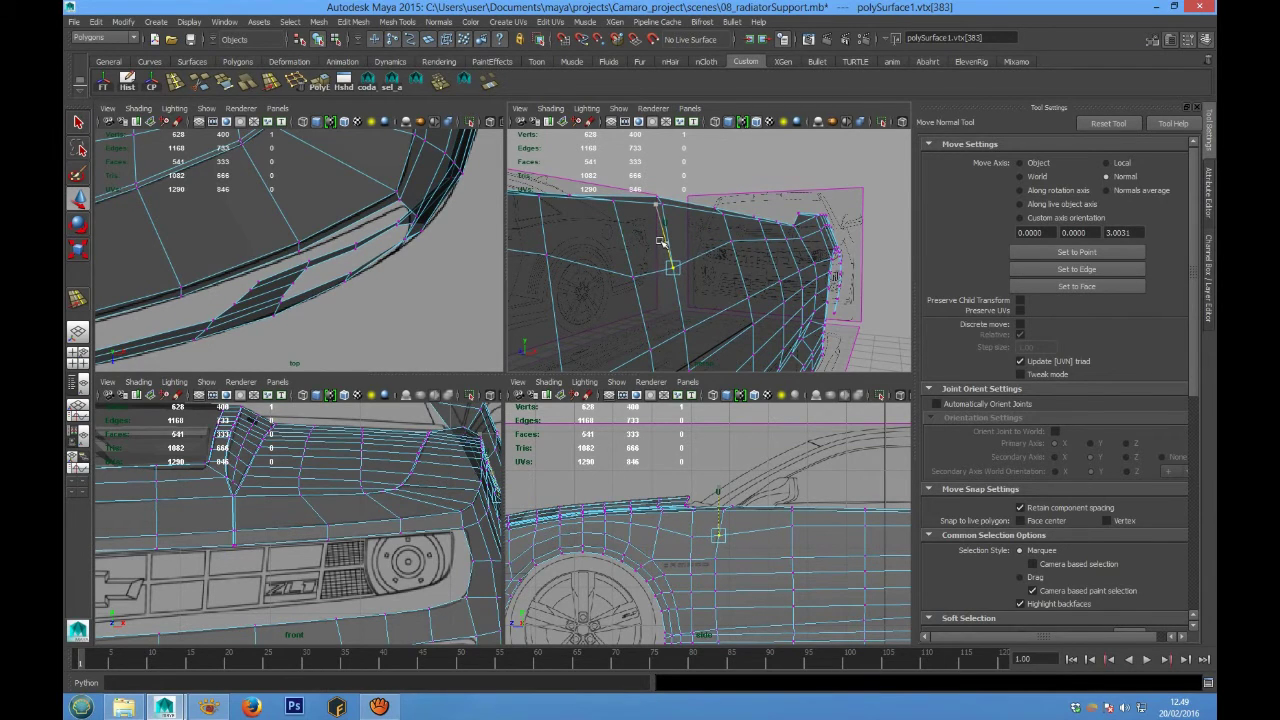
pyautogui.press('space')
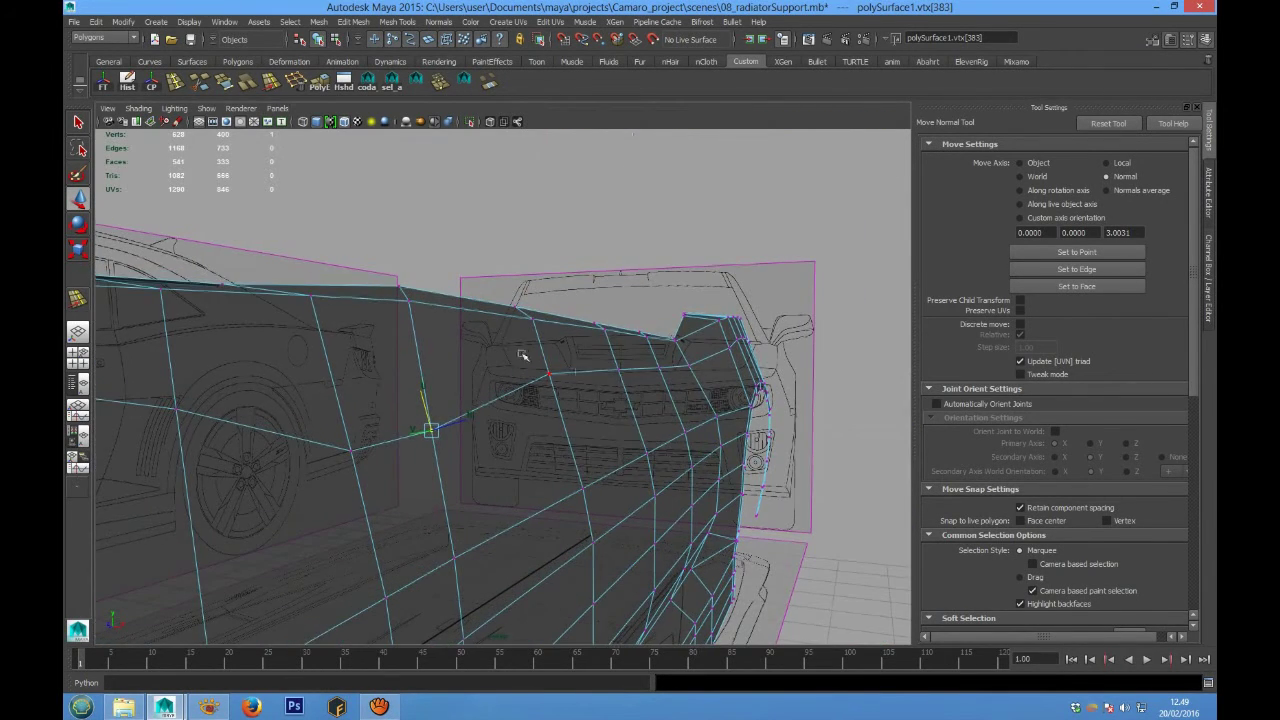
pyautogui.click(550, 362)
pyautogui.moveTo(540, 343); pyautogui.dragTo(547, 367, button='middle')
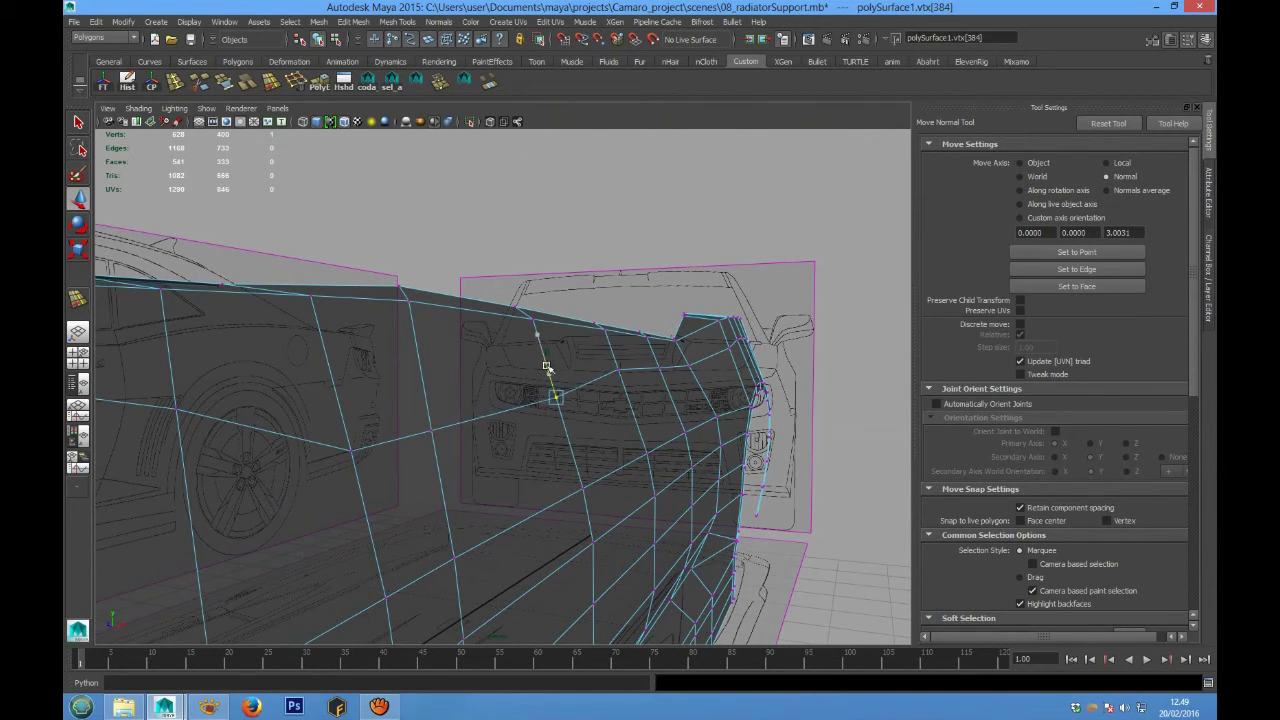
pyautogui.click(612, 363)
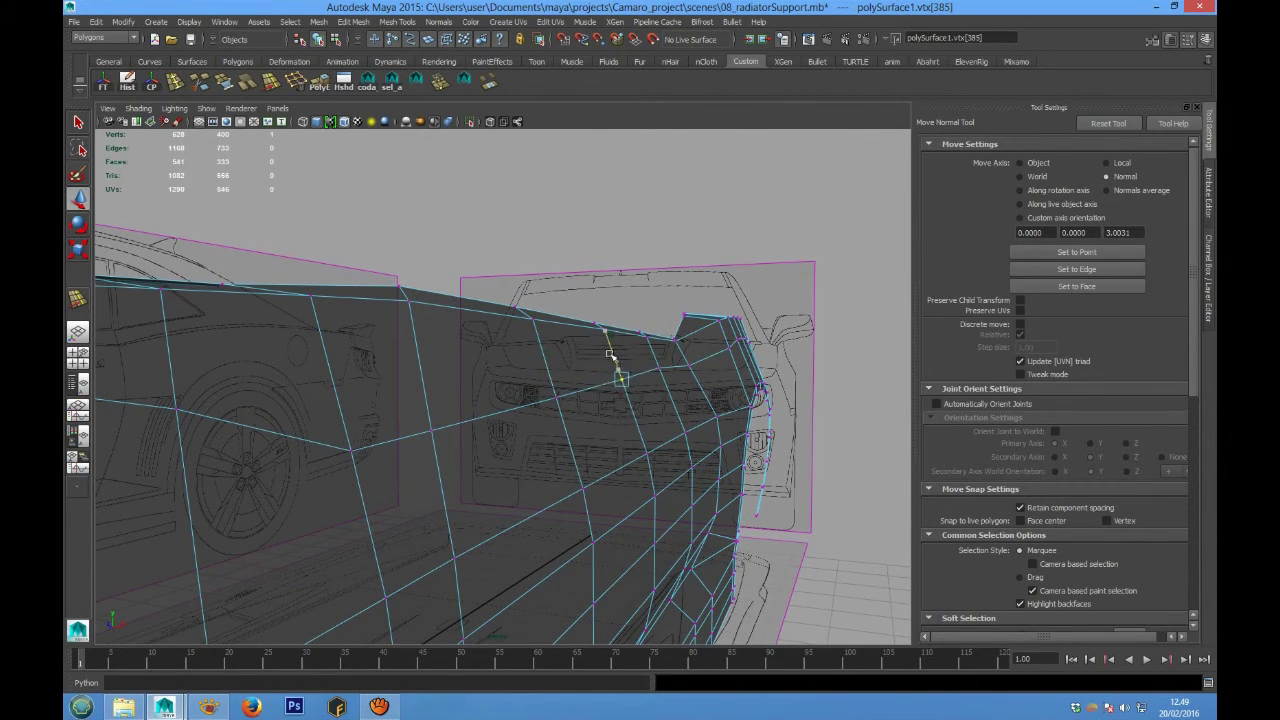
pyautogui.keyDown('alt'); pyautogui.moveTo(654, 360); pyautogui.dragTo(617, 366, button='middle'); pyautogui.keyUp('alt')
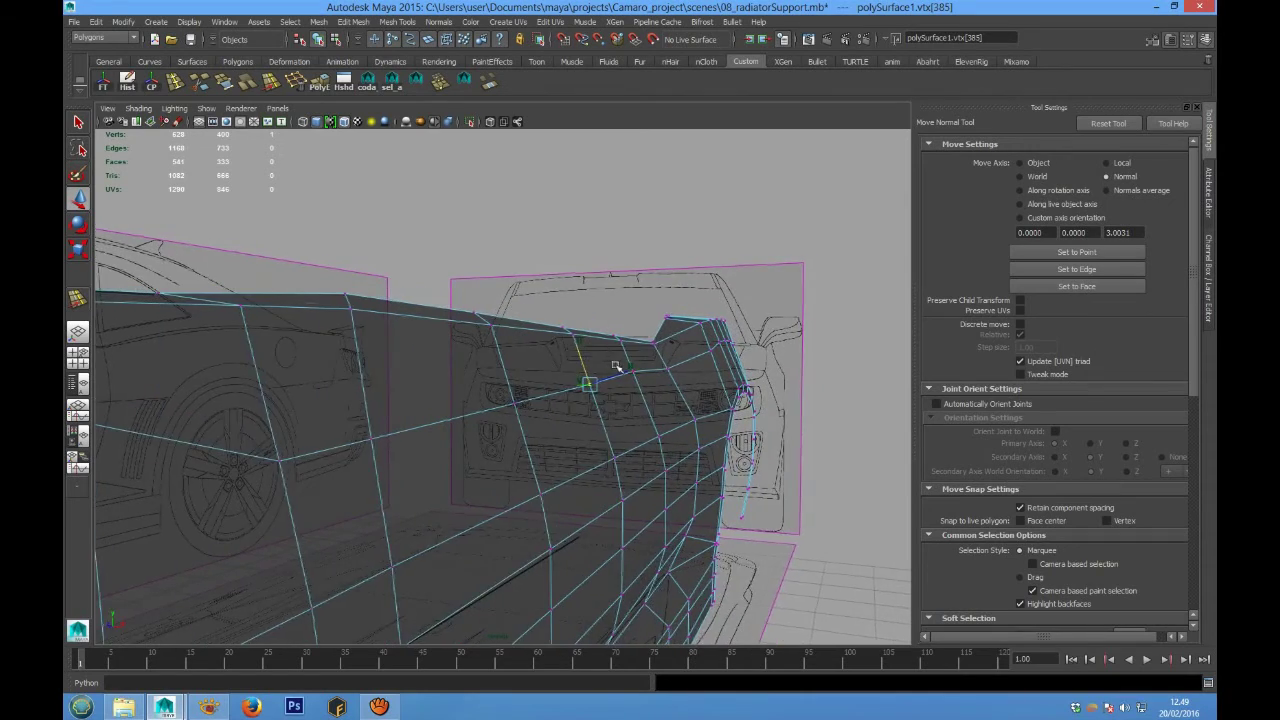
pyautogui.scroll(1, 619, 366)
pyautogui.click(648, 367)
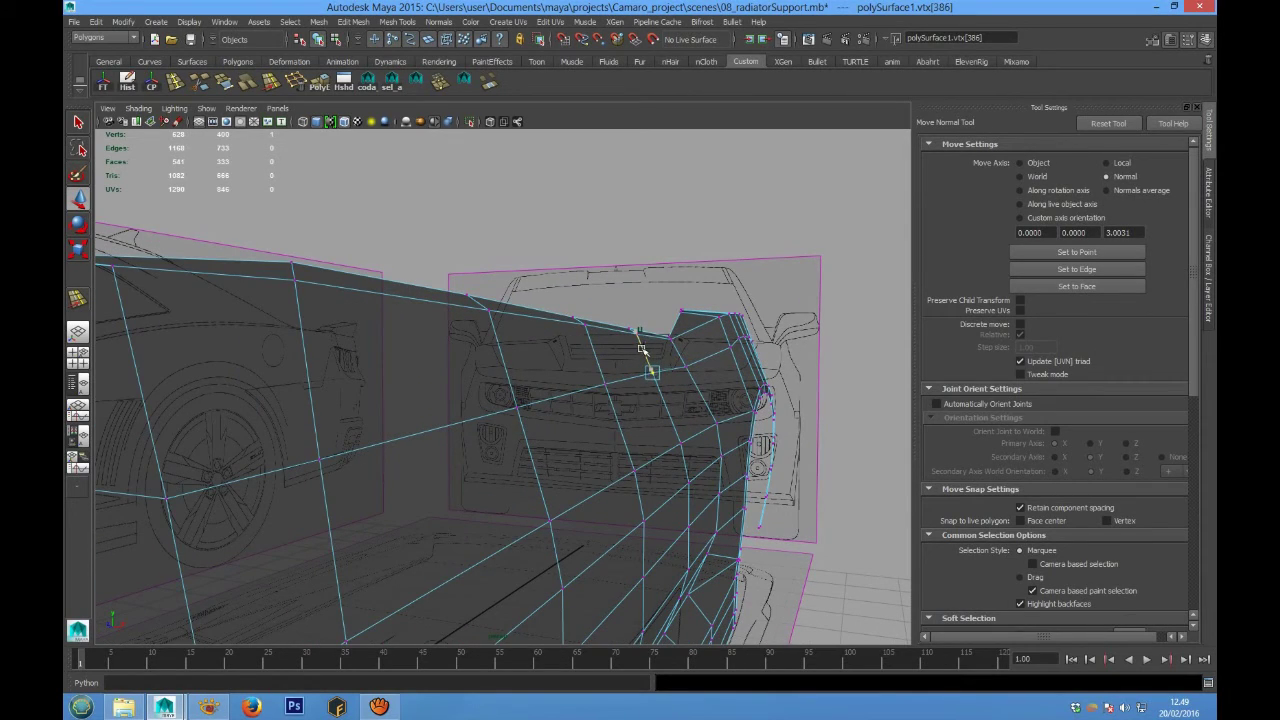
# Return to object mode with the car body selected and view its whole side in perspective
pyautogui.keyDown('alt'); pyautogui.moveTo(646, 352); pyautogui.dragTo(621, 432); pyautogui.keyUp('alt')
pyautogui.keyDown('alt'); pyautogui.moveTo(496, 411); pyautogui.dragTo(614, 403, button='middle'); pyautogui.keyUp('alt')
pyautogui.moveTo(591, 366); pyautogui.dragTo(648, 349, button='right')
pyautogui.click(623, 384)
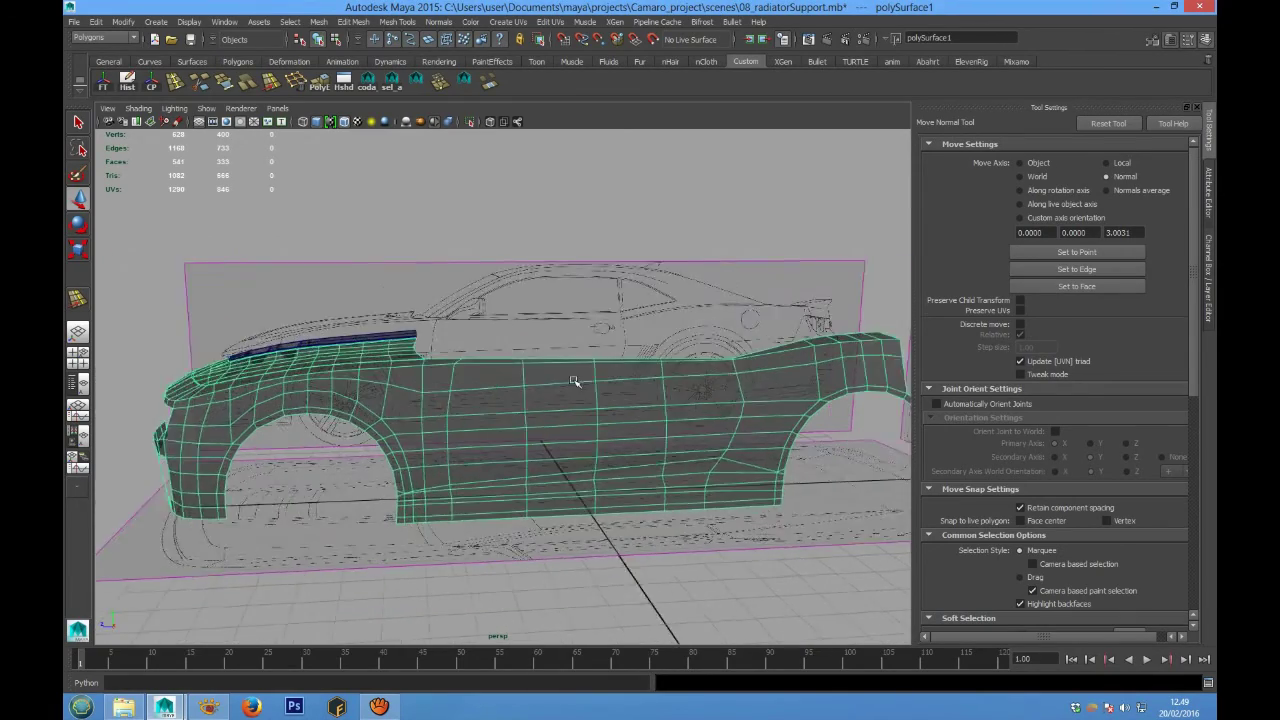